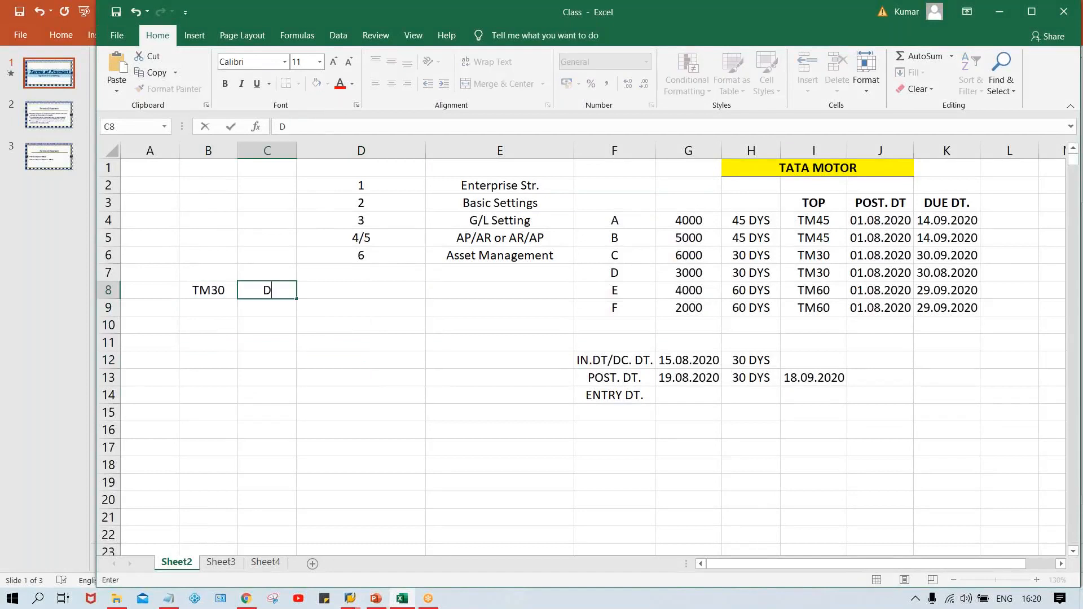
Step: Enter 30 DYS in C8 as the payment period for TM30
{"action": "type", "text": "3"}
{"action": "key", "text": "BackSpace"}
{"action": "key", "text": "BackSpace"}
{"action": "type", "text": "30 DYS"}
{"action": "key", "text": "Return"}
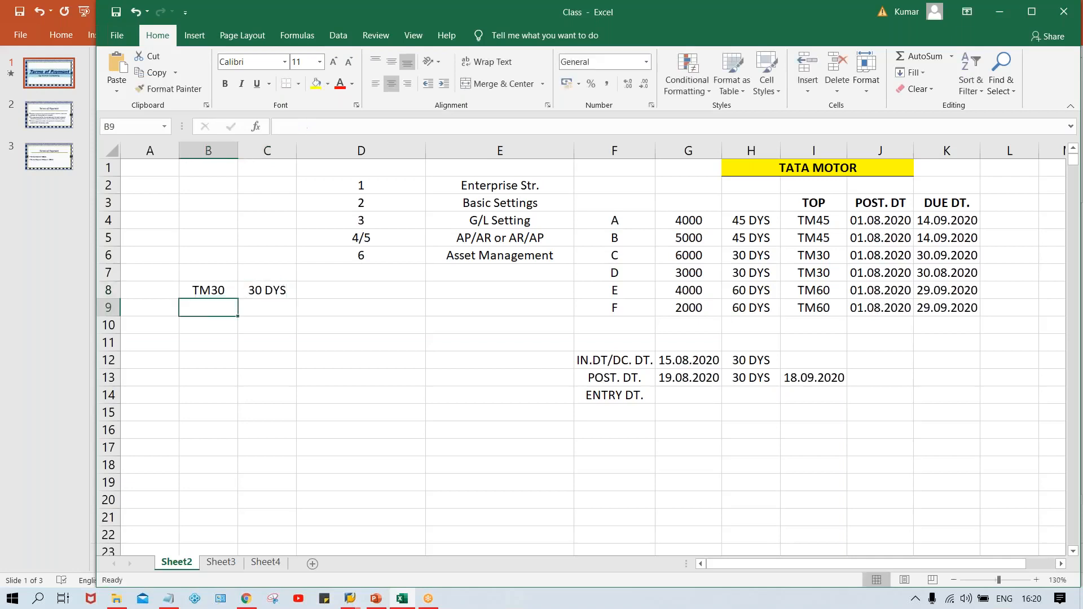
Step: Add the payment term TM45 with a period of 45 DYS in row 9
{"action": "type", "text": "TM45"}
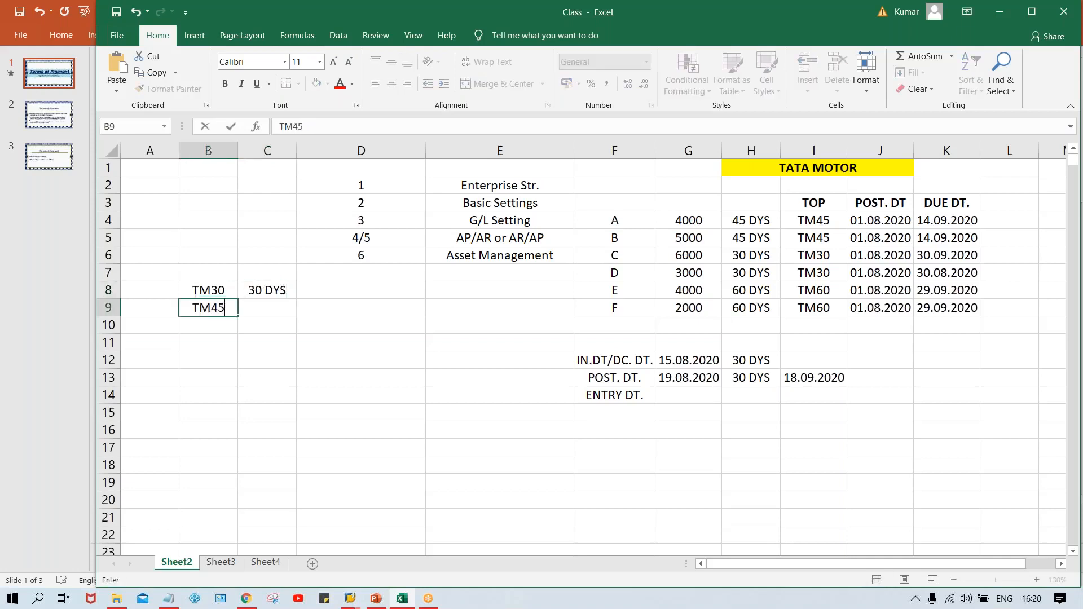
{"action": "key", "text": "Tab"}
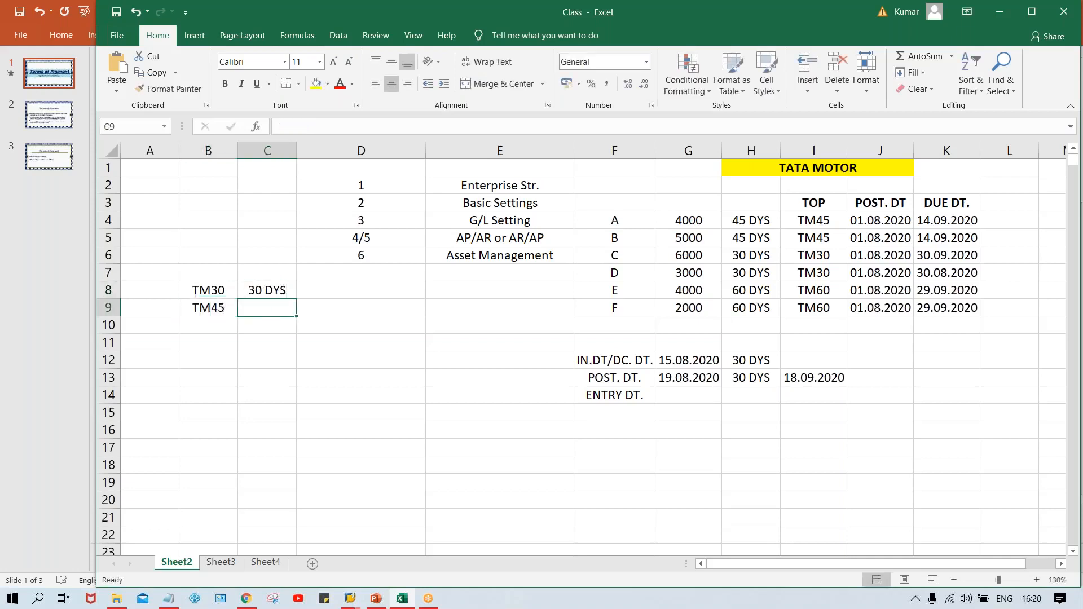
{"action": "type", "text": "45 DYS"}
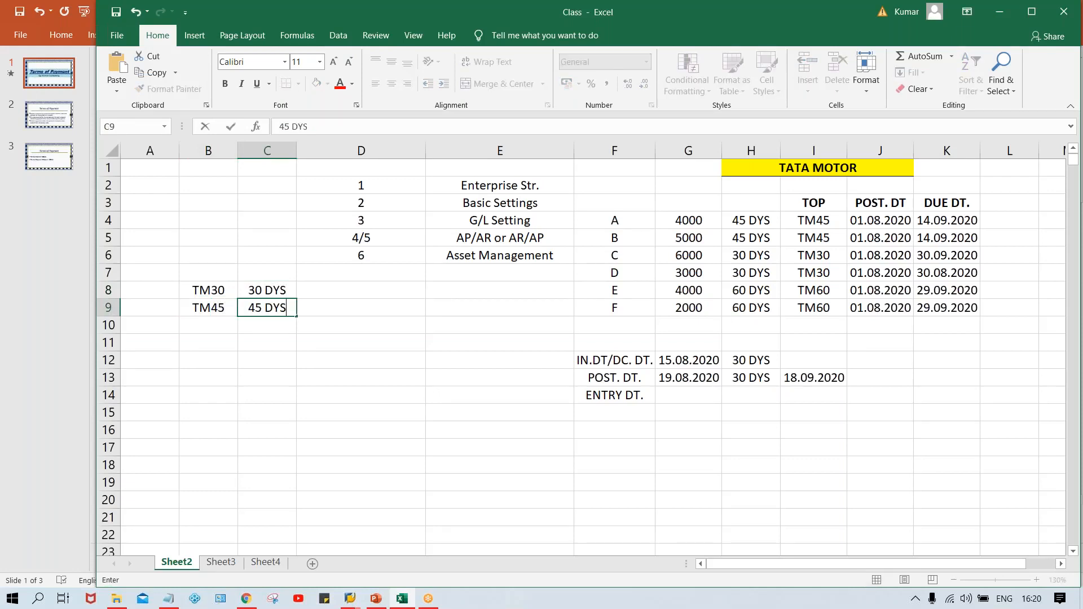
{"action": "key", "text": "Return"}
Step: Add the payment term TM60 with a period of 60 DYS in row 10
{"action": "type", "text": "TM60"}
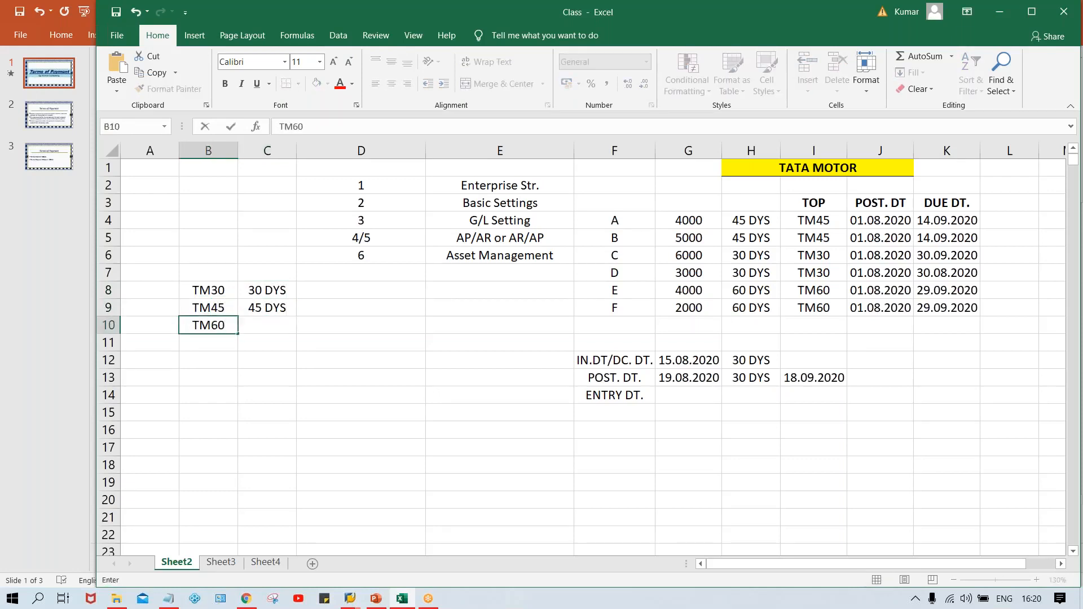
{"action": "key", "text": "Tab"}
{"action": "type", "text": "60"}
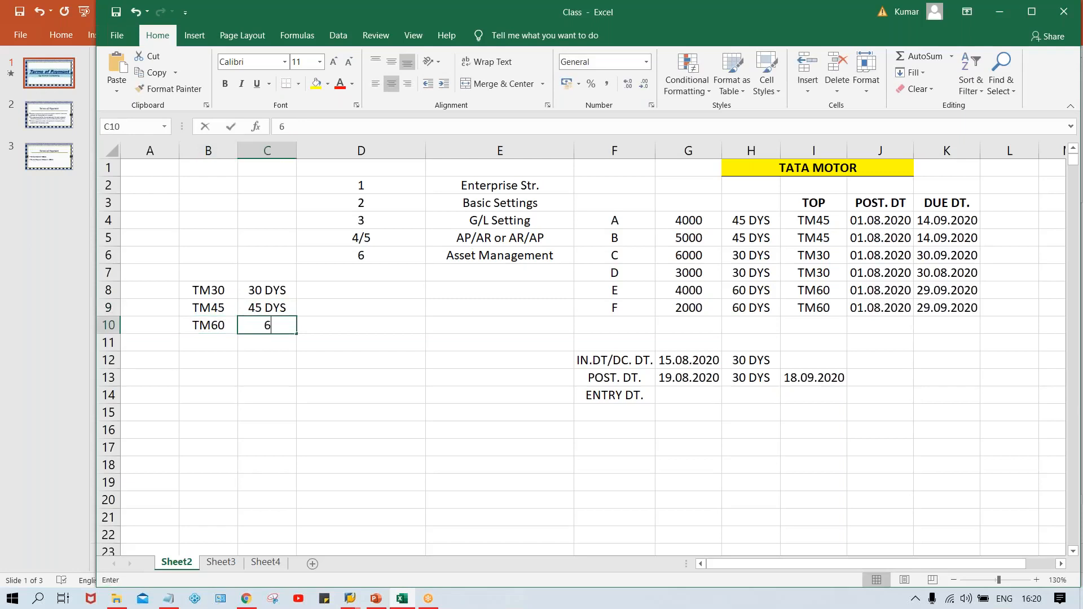
{"action": "type", "text": " DYS"}
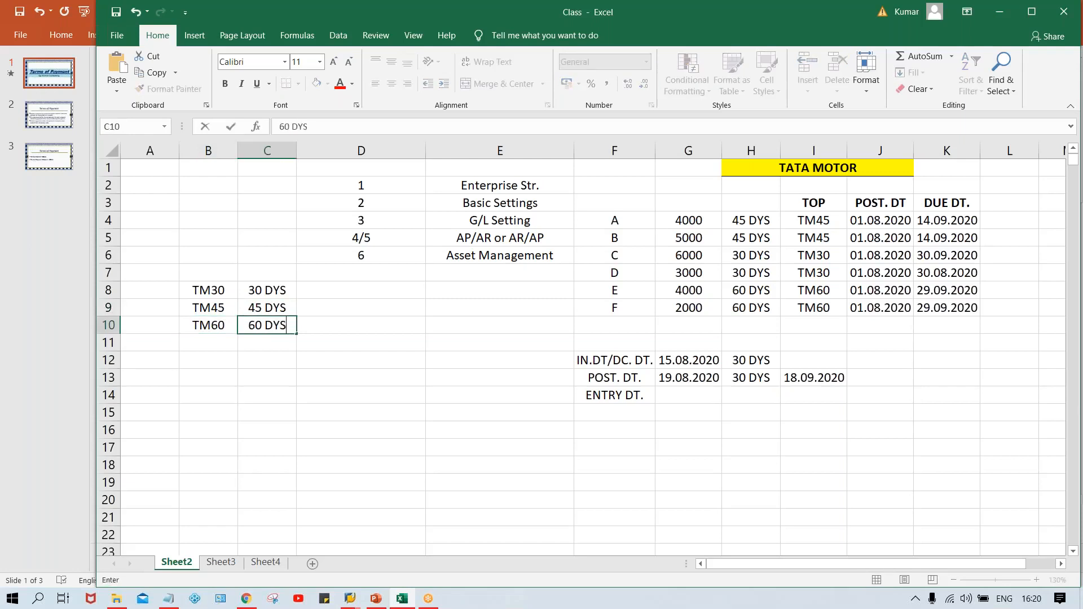
{"action": "key", "text": "Return"}
Step: Review the codes and day periods of the payment terms in rows 8 to 10
{"action": "left_click_drag", "start_coordinate": [209, 292], "coordinate": [255, 308]}
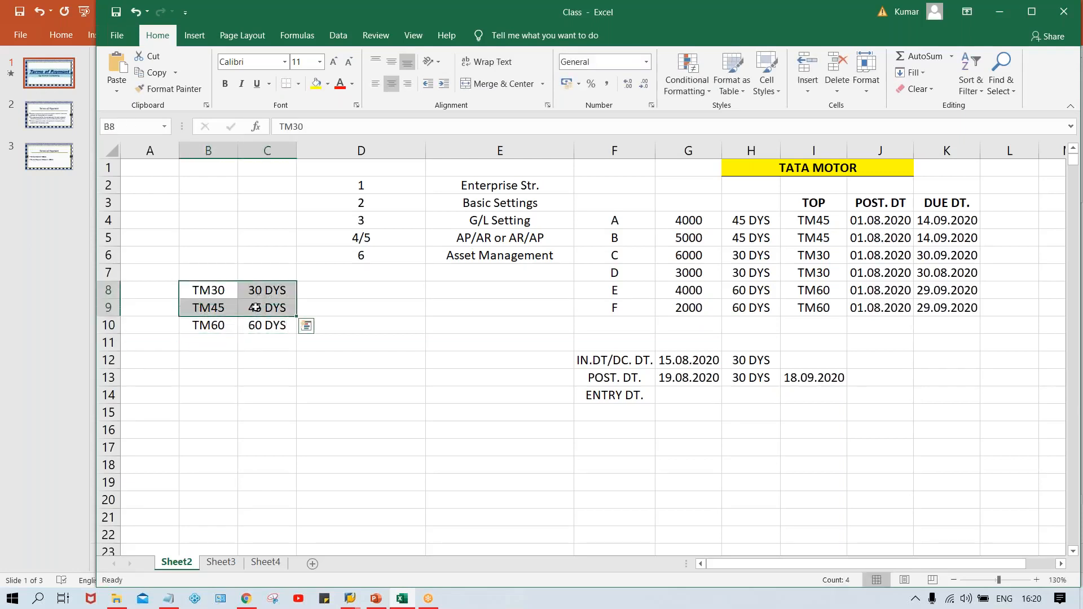
{"action": "left_click", "coordinate": [212, 312]}
{"action": "left_click", "coordinate": [211, 330]}
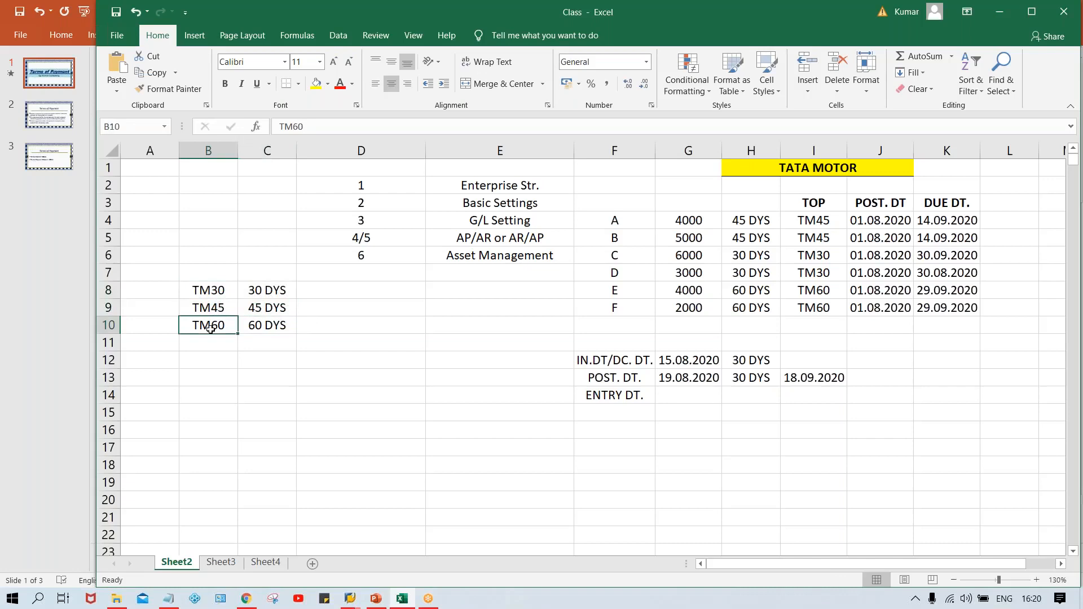
{"action": "left_click", "coordinate": [204, 348]}
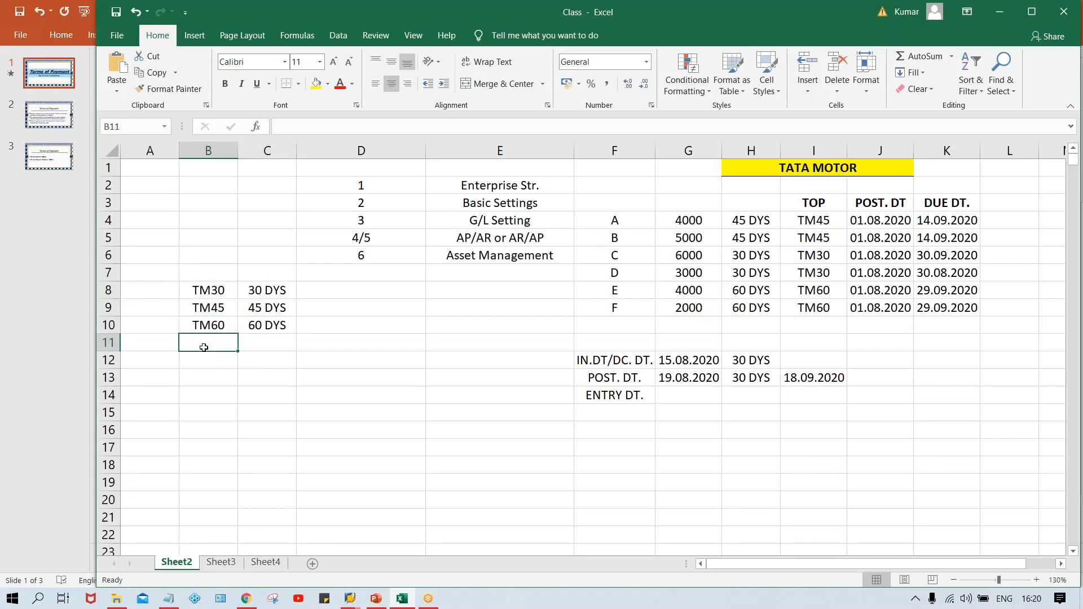
{"action": "left_click", "coordinate": [246, 291]}
{"action": "left_click", "coordinate": [264, 308]}
{"action": "left_click", "coordinate": [272, 326]}
Step: Add the payment term TM31 in row 11 with a period of 30 DYS and a discount of 15 DYS-5%
{"action": "left_click", "coordinate": [217, 346]}
{"action": "type", "text": "TM30"}
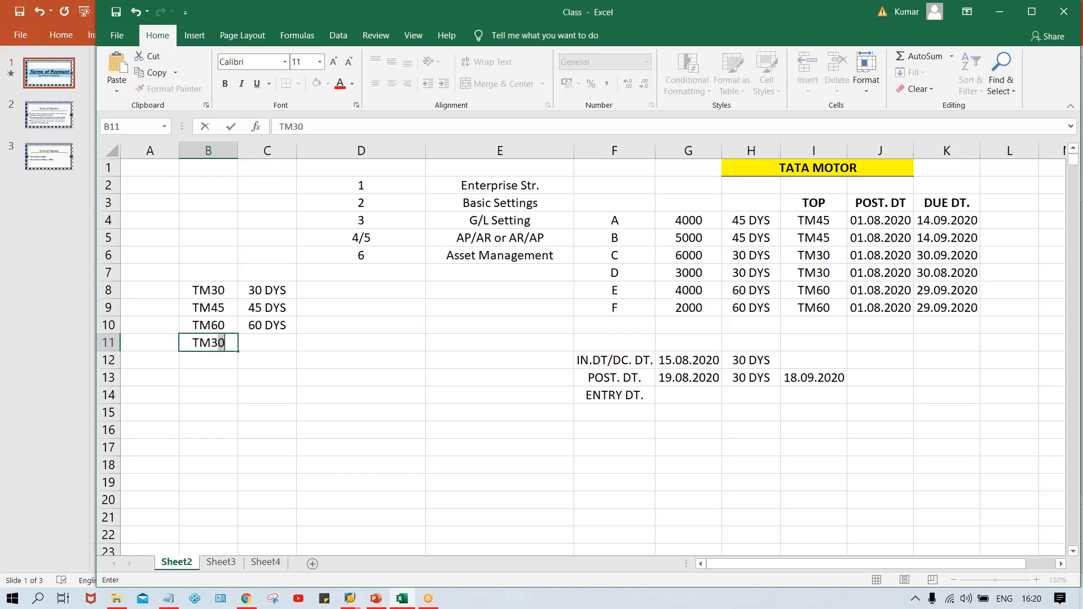
{"action": "key", "text": "BackSpace"}
{"action": "type", "text": "1"}
{"action": "key", "text": "Tab"}
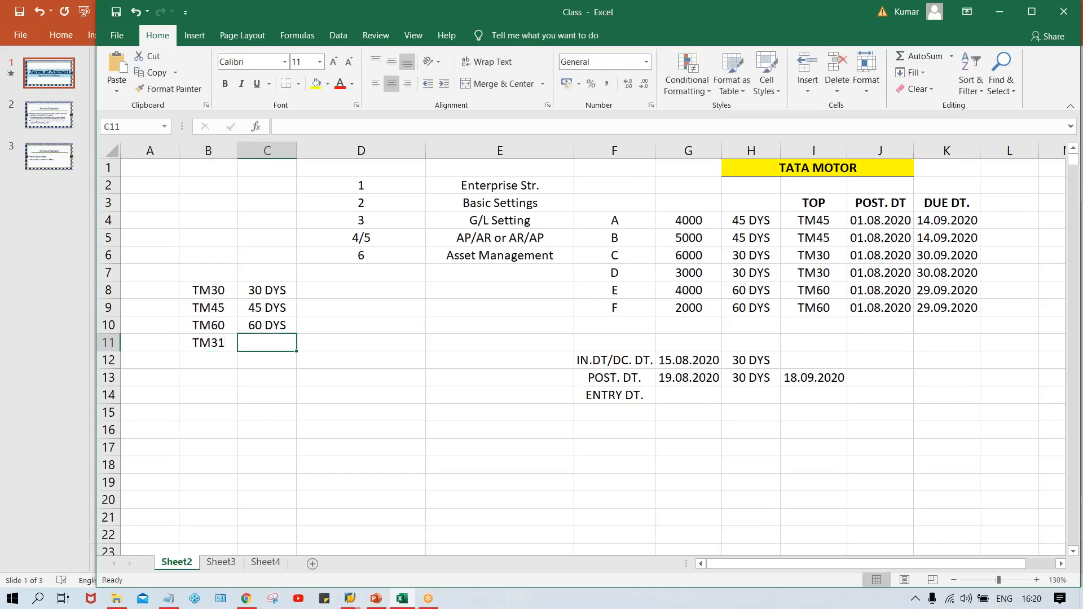
{"action": "type", "text": "30 D"}
{"action": "key", "text": "Tab"}
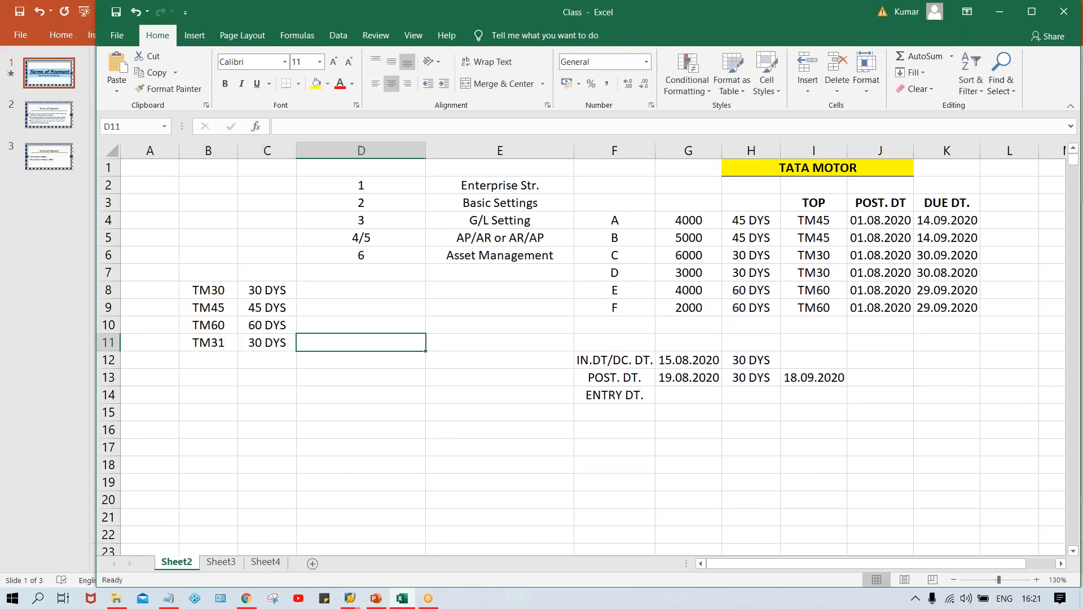
{"action": "type", "text": "15"}
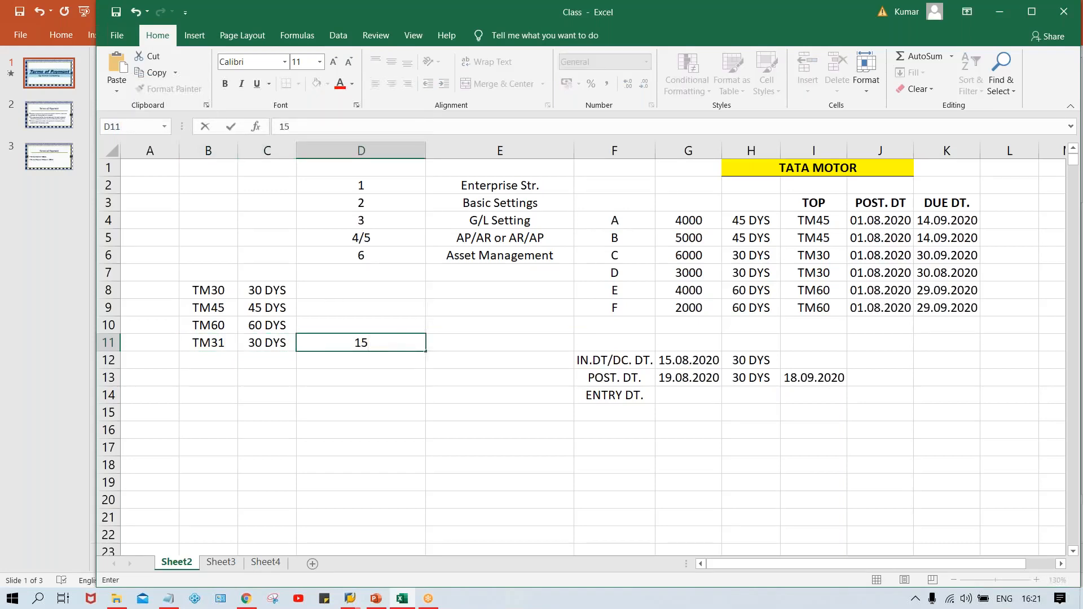
{"action": "type", "text": " DYS-5%"}
Step: Add the payment term TM32 in row 12 with a period of 30 DYS and a discount of 15 DYS-2%
{"action": "left_click", "coordinate": [215, 356]}
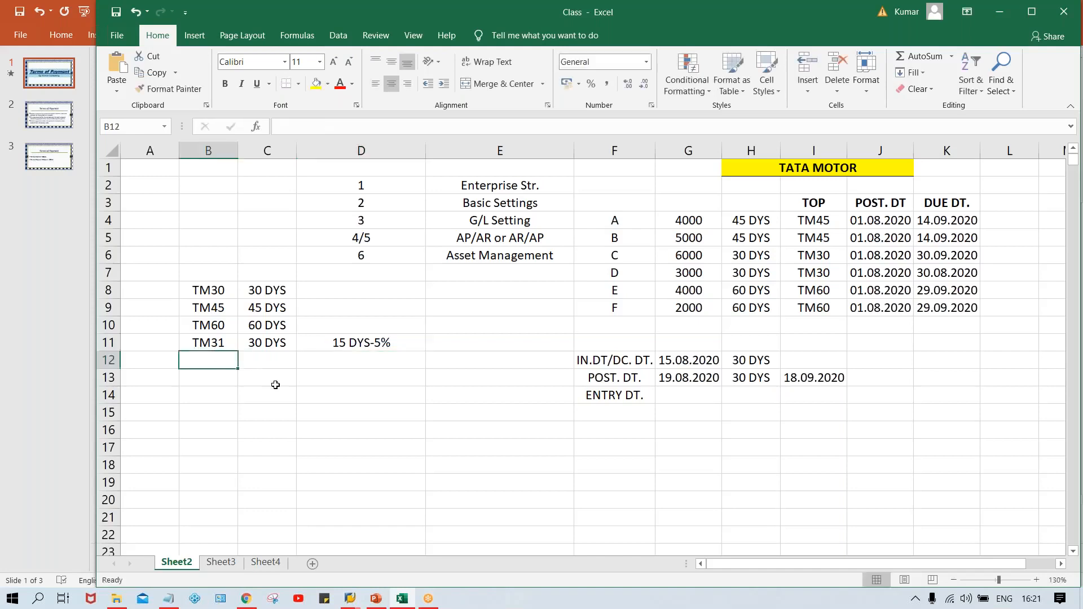
{"action": "type", "text": "TM32"}
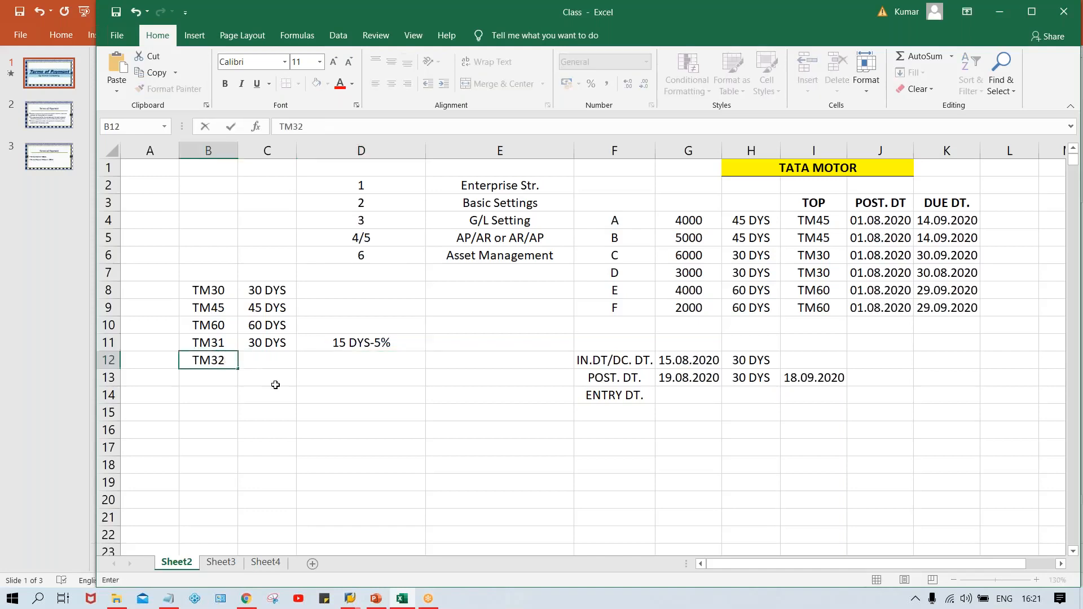
{"action": "key", "text": "Tab"}
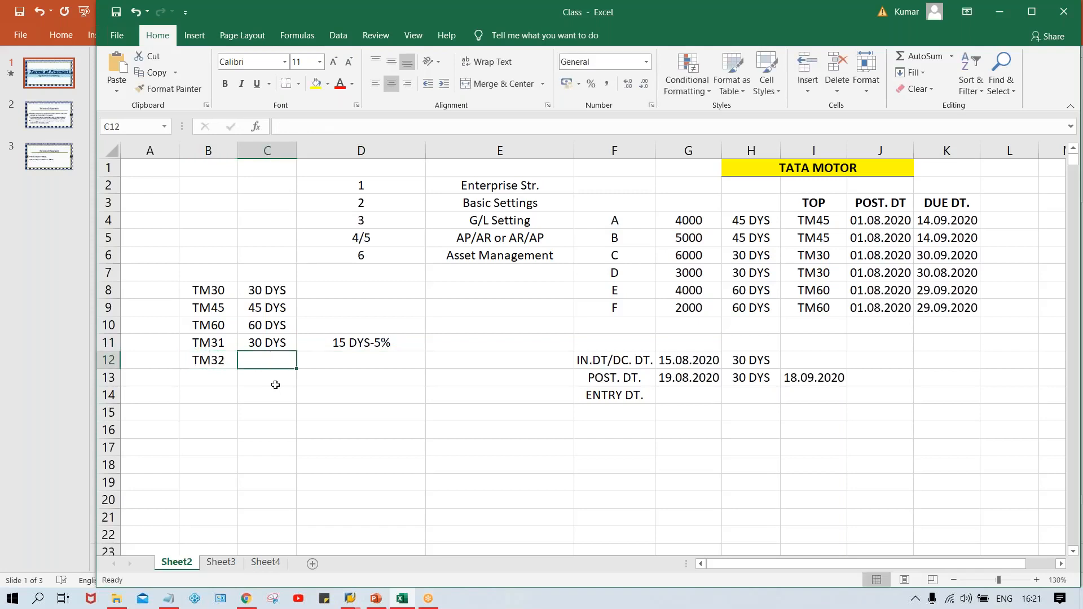
{"action": "key", "text": "ctrl+d"}
{"action": "key", "text": "Tab"}
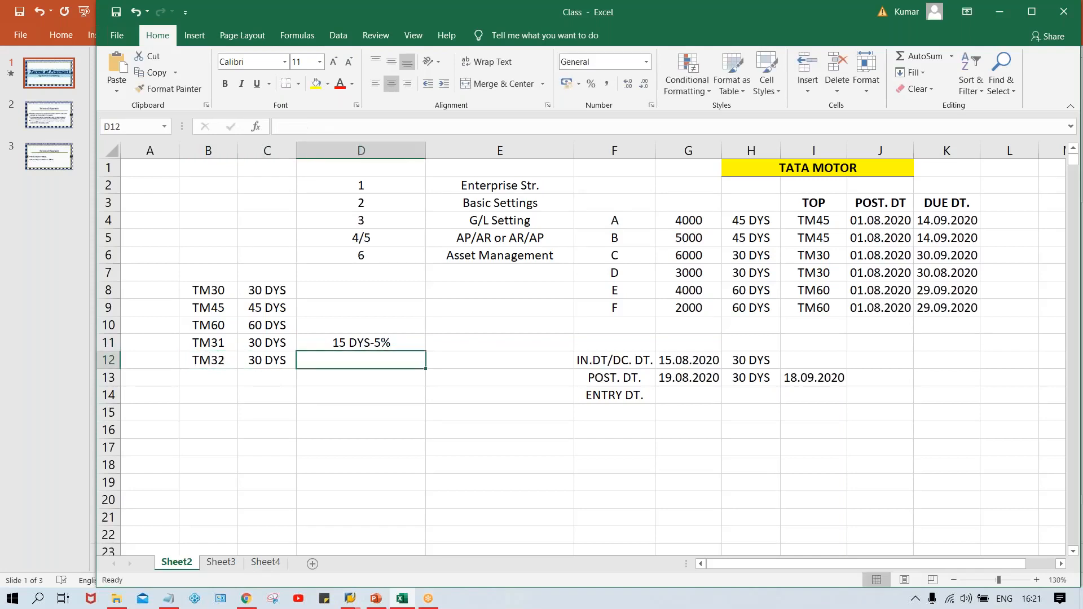
{"action": "key", "text": "ctrl+d"}
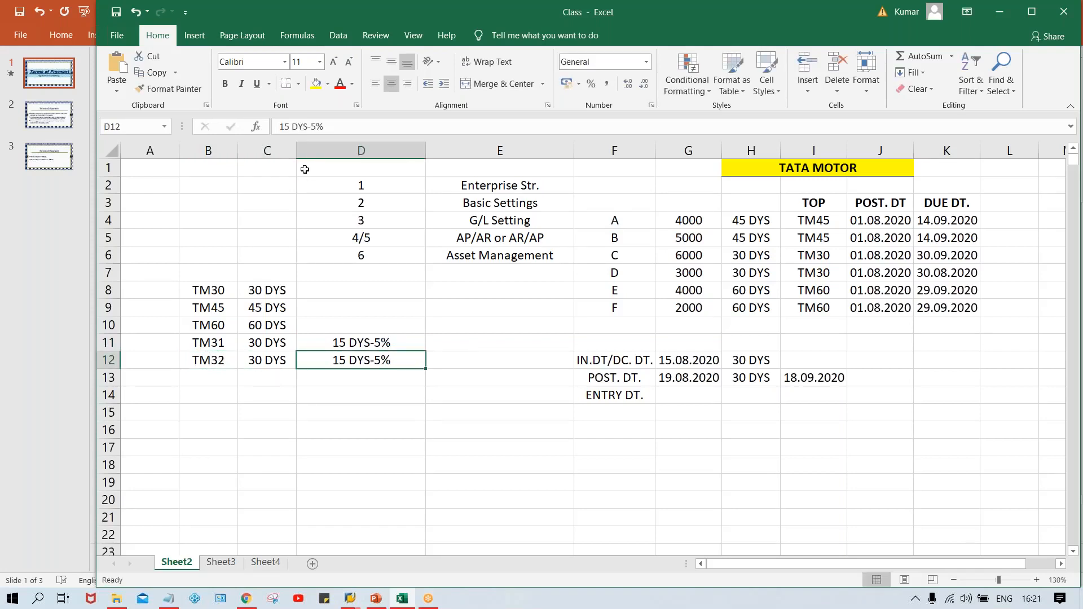
{"action": "left_click", "coordinate": [317, 127]}
{"action": "key", "text": "BackSpace"}
{"action": "type", "text": "2"}
{"action": "key", "text": "Return"}
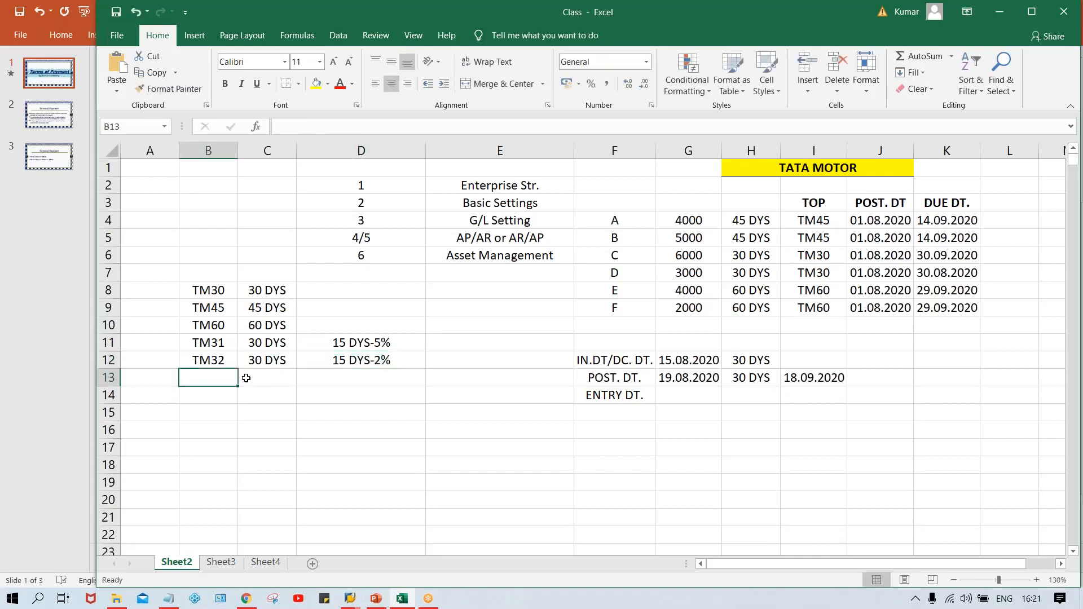
Step: Fill row 13 with the code TM32, a period of 30 DYS and a discount of 10 DYS-2%
{"action": "type", "text": "TM32"}
{"action": "left_click", "coordinate": [273, 383]}
{"action": "type", "text": "30 DYS"}
{"action": "key", "text": "Tab"}
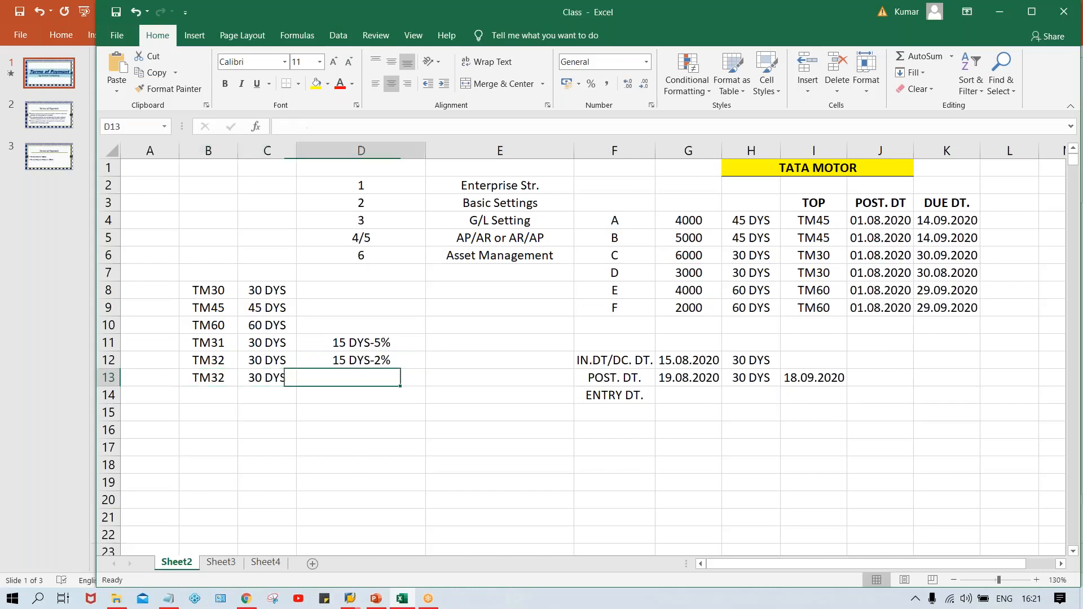
{"action": "key", "text": "ctrl+d"}
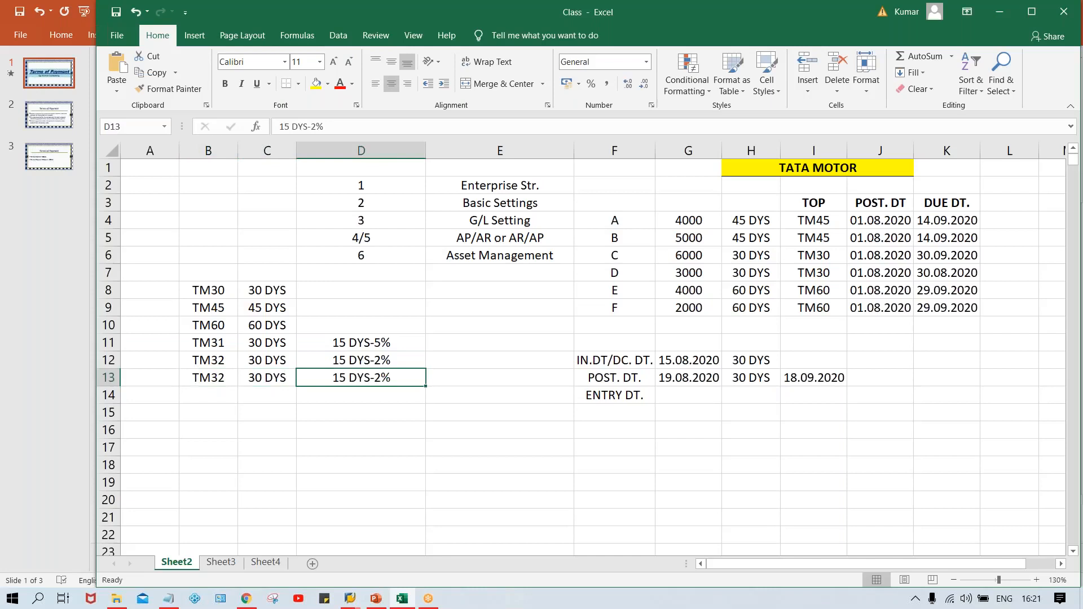
{"action": "double_click", "coordinate": [345, 376]}
{"action": "key", "text": "BackSpace"}
{"action": "type", "text": "0"}
{"action": "key", "text": "Return"}
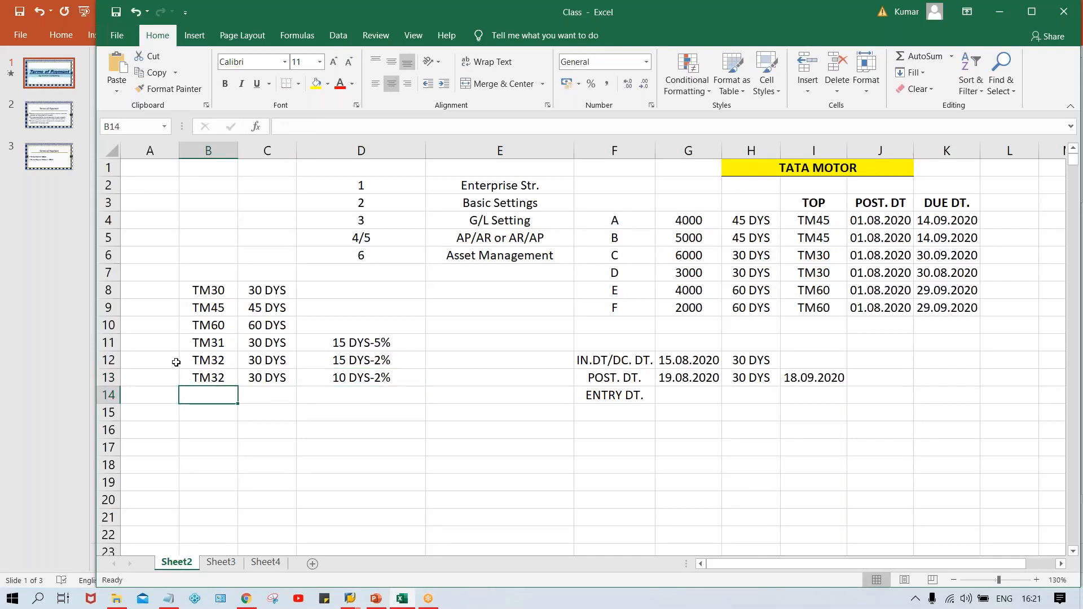
Step: Change the payment term code in B13 to TM33
{"action": "left_click", "coordinate": [228, 379]}
{"action": "double_click", "coordinate": [229, 379]}
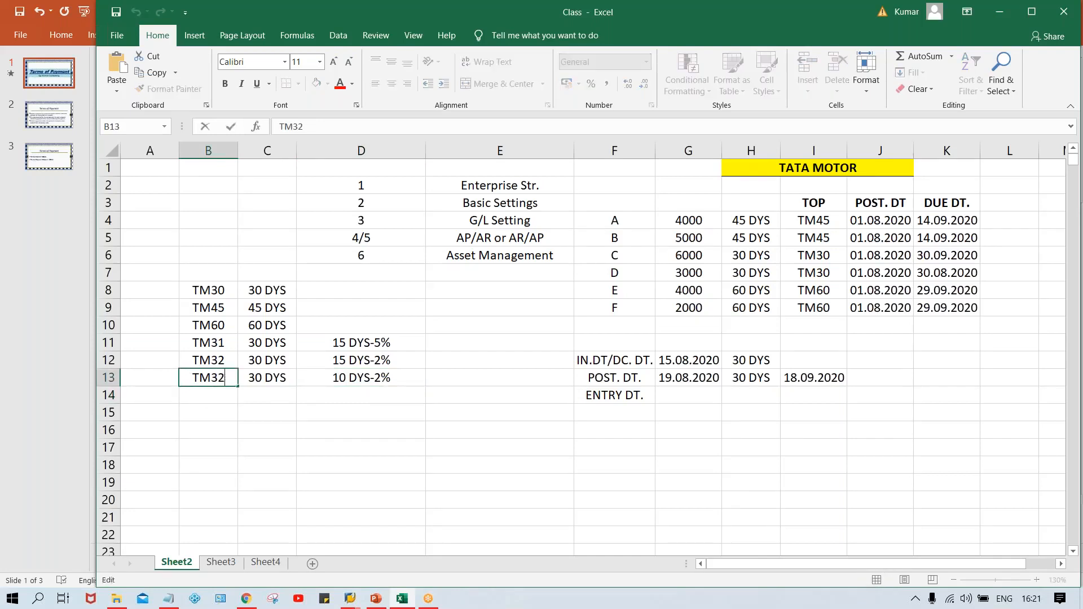
{"action": "key", "text": "BackSpace"}
{"action": "type", "text": "3"}
{"action": "key", "text": "Return"}
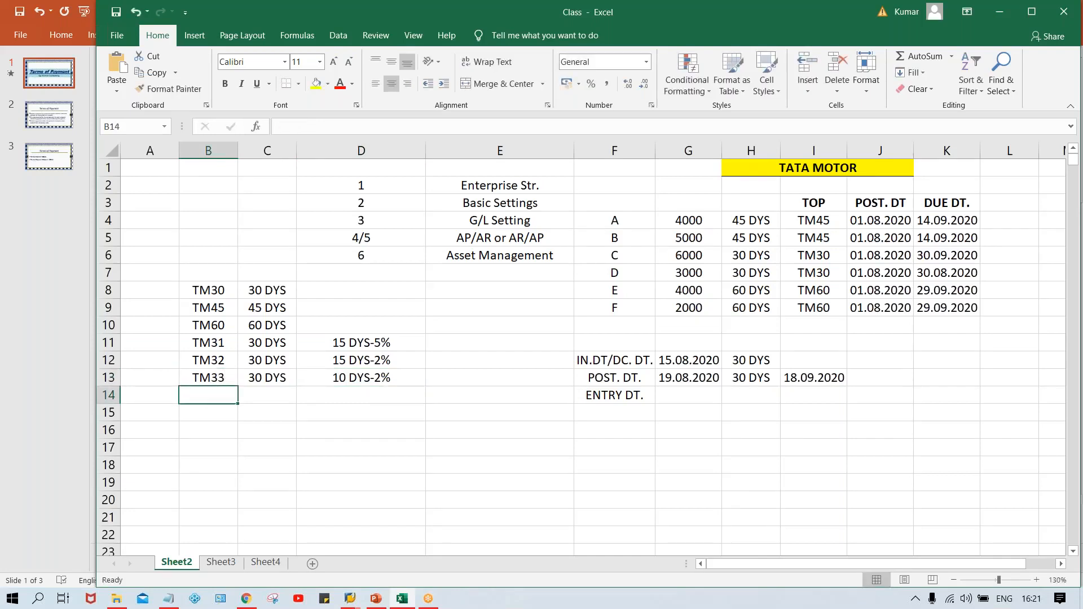
Step: Add the payment term TM34 in row 14 with a period of 30 DYS and discounts of 10-5%, 20-2%
{"action": "type", "text": "TM34"}
{"action": "key", "text": "Tab"}
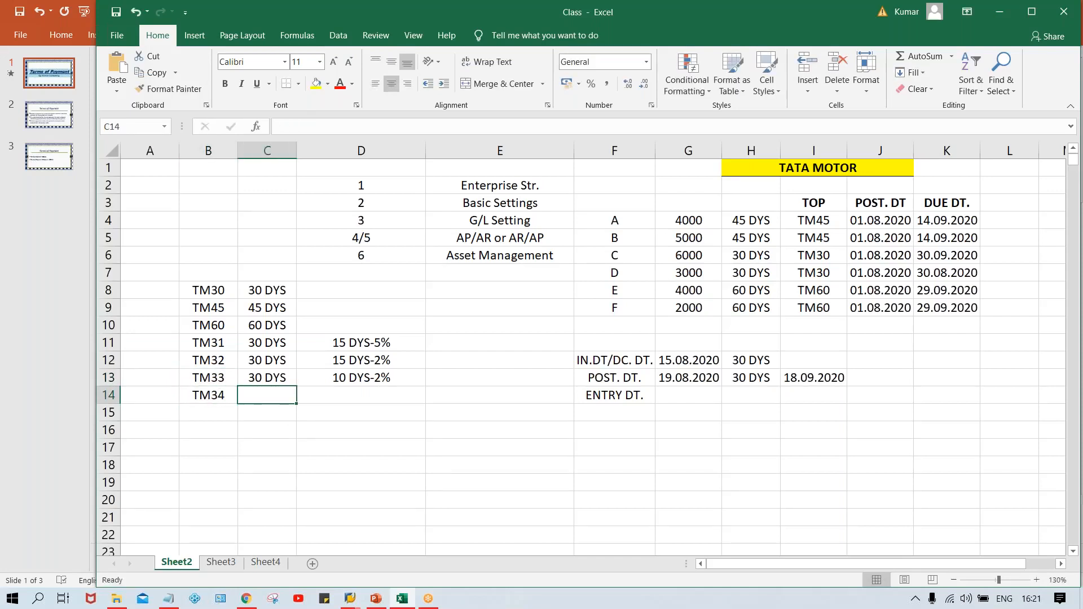
{"action": "key", "text": "ctrl+d"}
{"action": "left_click", "coordinate": [346, 396]}
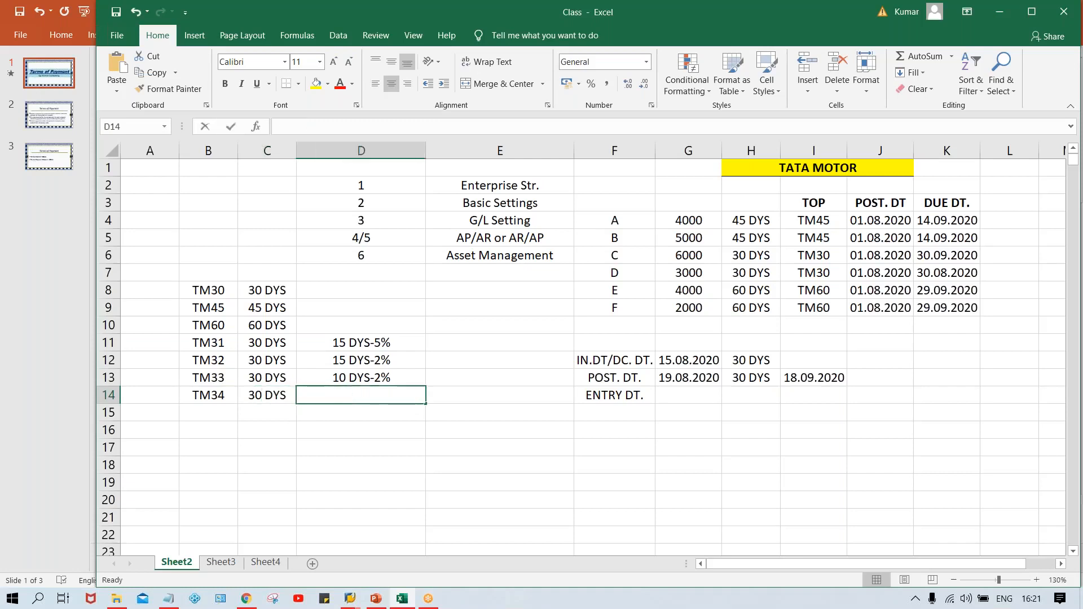
{"action": "type", "text": "10-"}
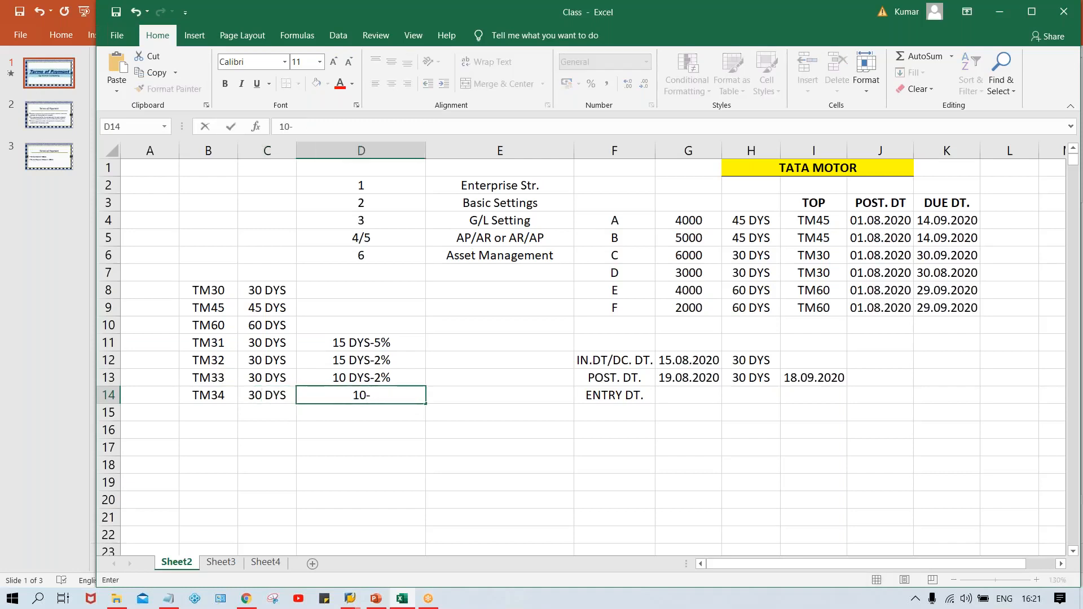
{"action": "type", "text": "5%, 1"}
{"action": "key", "text": "BackSpace"}
{"action": "type", "text": "20-2%"}
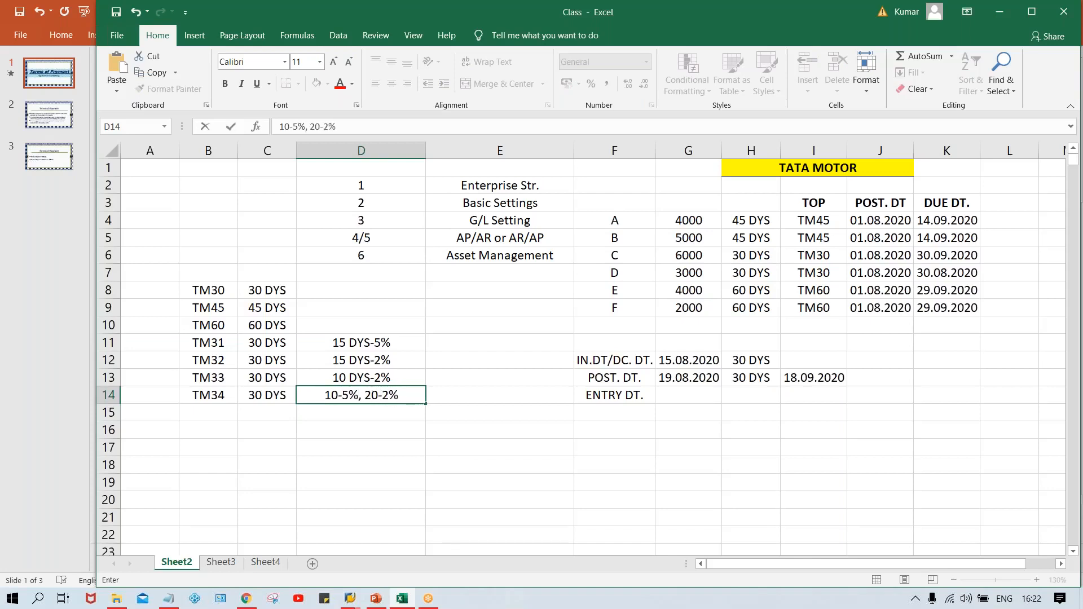
{"action": "key", "text": "Return"}
Step: Review the discount payment terms TM31 to TM34 in rows 11 to 14
{"action": "left_click", "coordinate": [381, 460]}
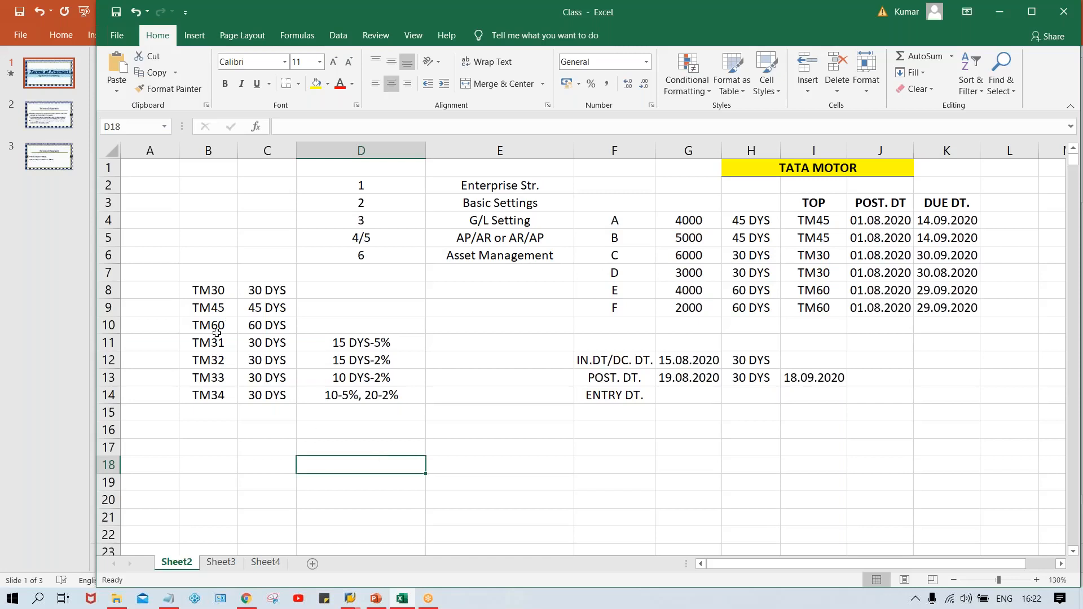
{"action": "left_click", "coordinate": [384, 355]}
{"action": "left_click", "coordinate": [367, 343]}
{"action": "left_click", "coordinate": [368, 373]}
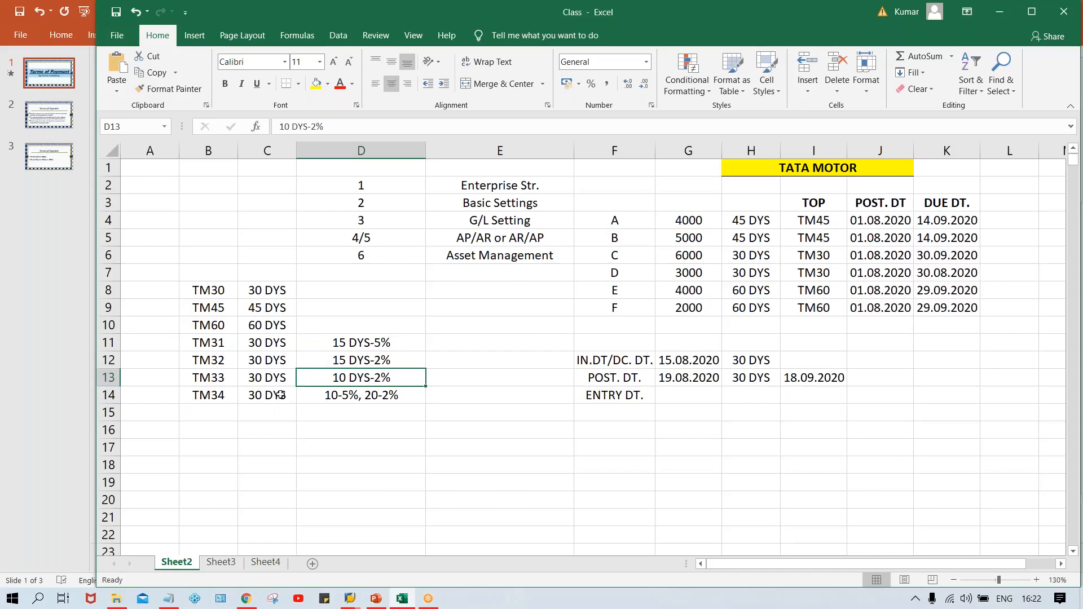
{"action": "left_click_drag", "start_coordinate": [203, 339], "coordinate": [207, 361]}
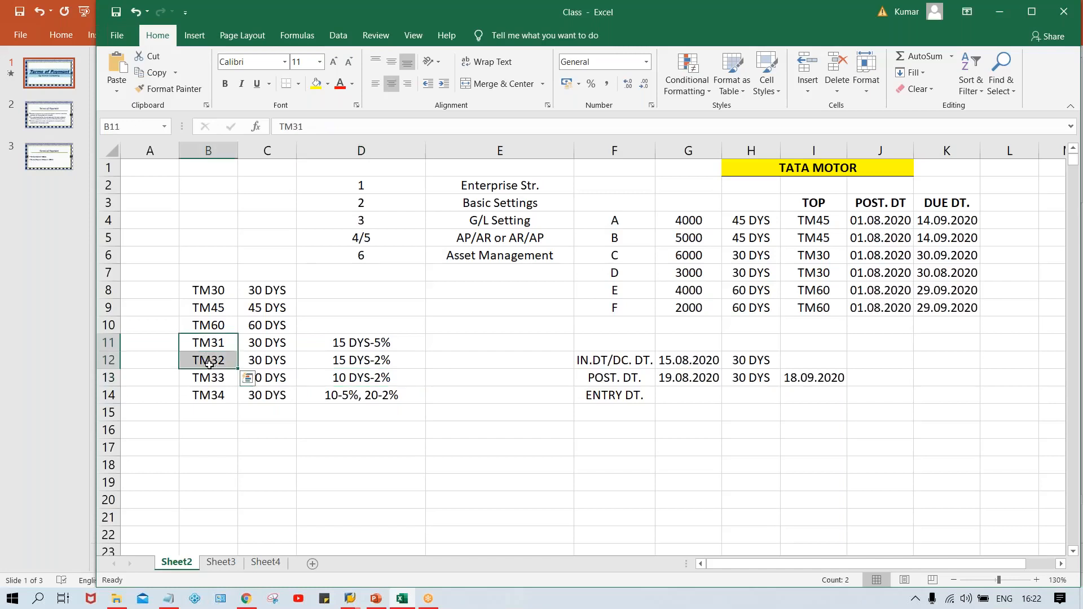
{"action": "left_click", "coordinate": [215, 397]}
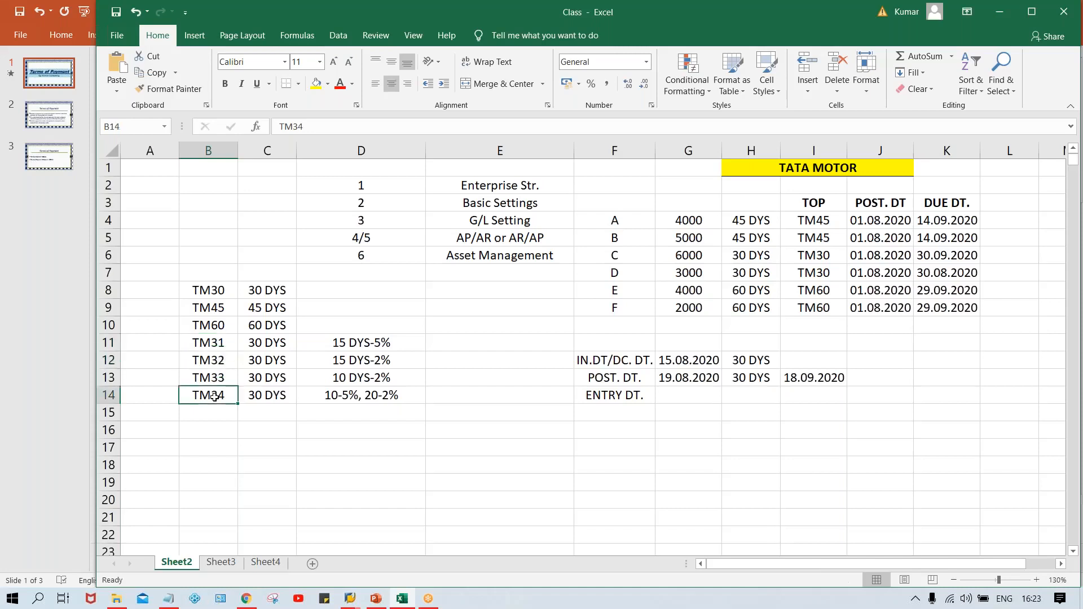
{"action": "key", "text": "shift+Right"}
{"action": "key", "text": "shift+Right"}
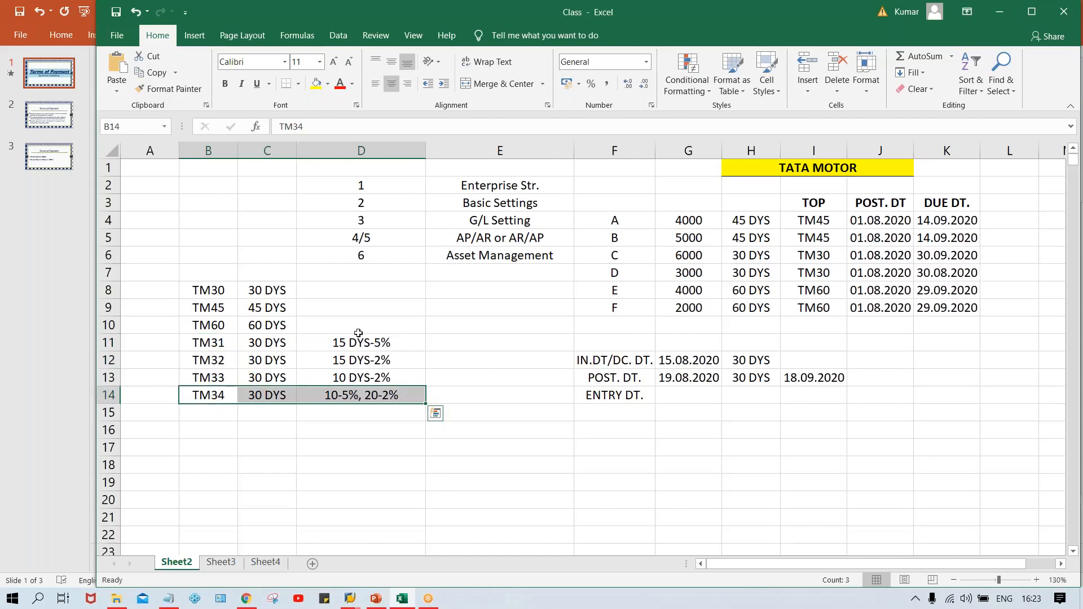
{"action": "left_click", "coordinate": [465, 293]}
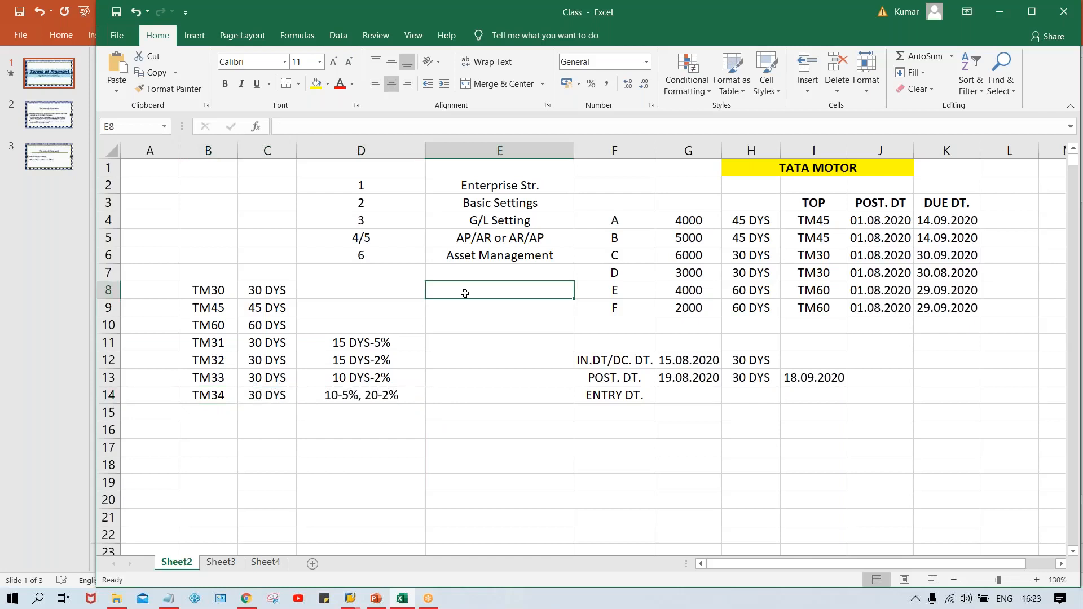
Step: Enter the vendor credit line "vendor cr. 1000" in cell E8
{"action": "key", "text": "Caps_Lock"}
{"action": "type", "text": "vendor"}
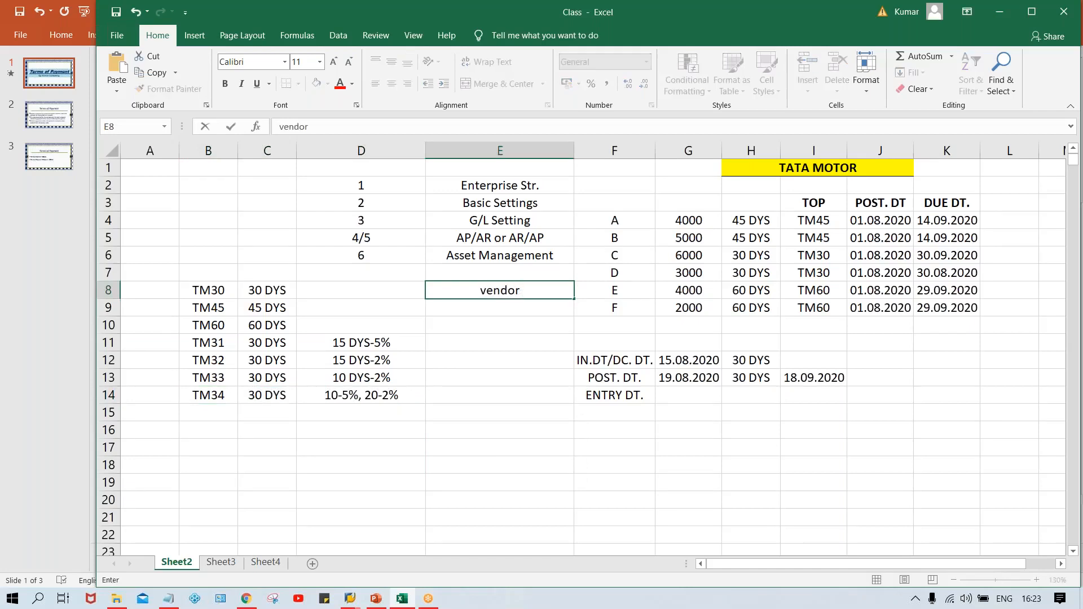
{"action": "type", "text": " cr."}
{"action": "type", "text": "1000"}
{"action": "key", "text": "Return"}
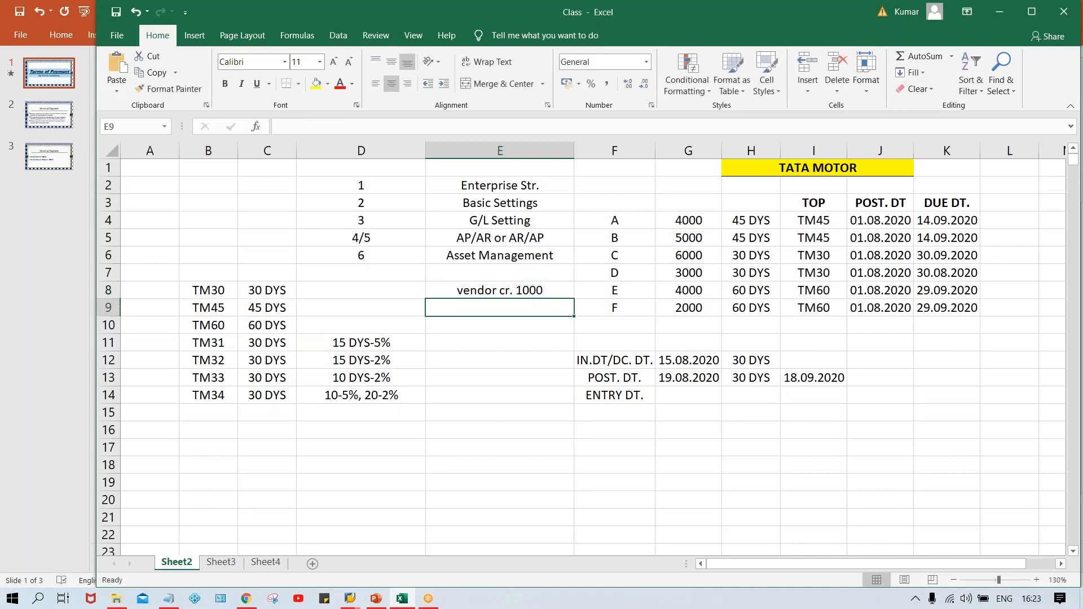
Step: Enter the matching purchase debit line "purchase act dr. 1000" in cell E9
{"action": "type", "text": "purchase"}
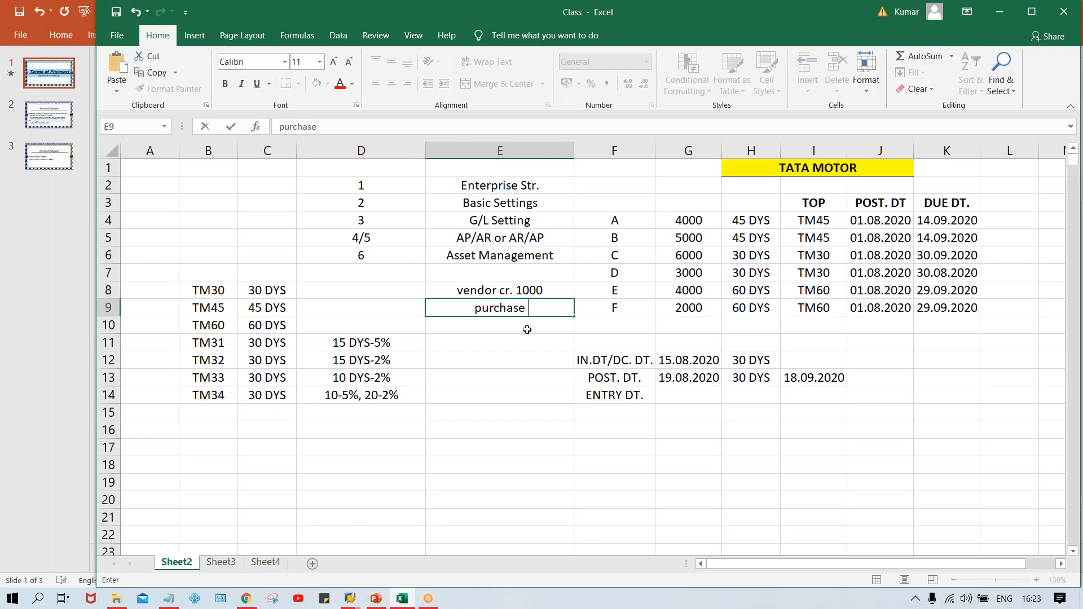
{"action": "type", "text": " act dr"}
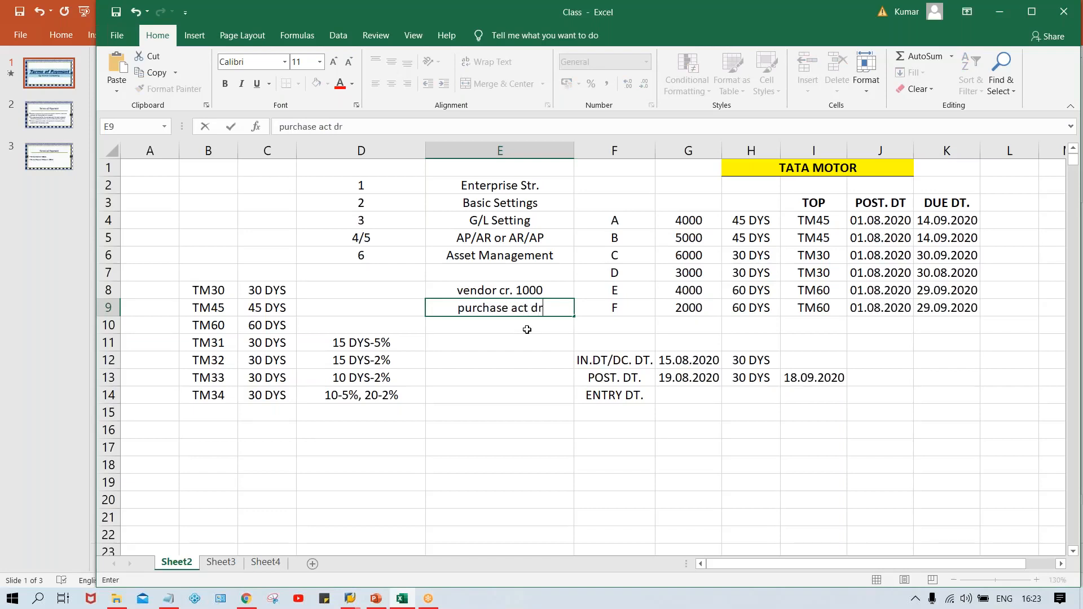
{"action": "type", "text": ". 1000"}
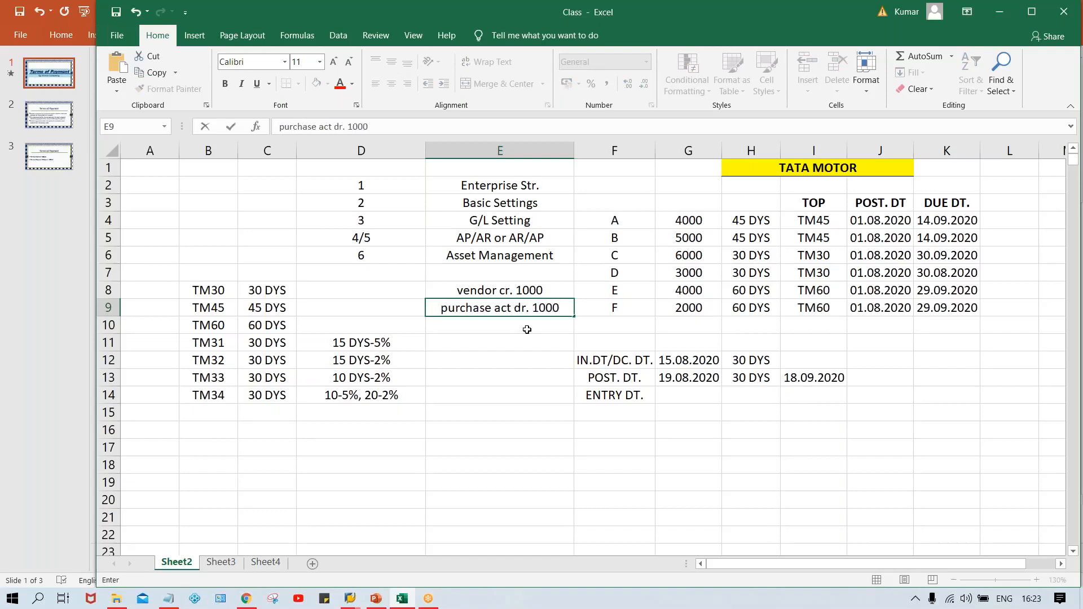
{"action": "key", "text": "Return"}
{"action": "key", "text": "Return"}
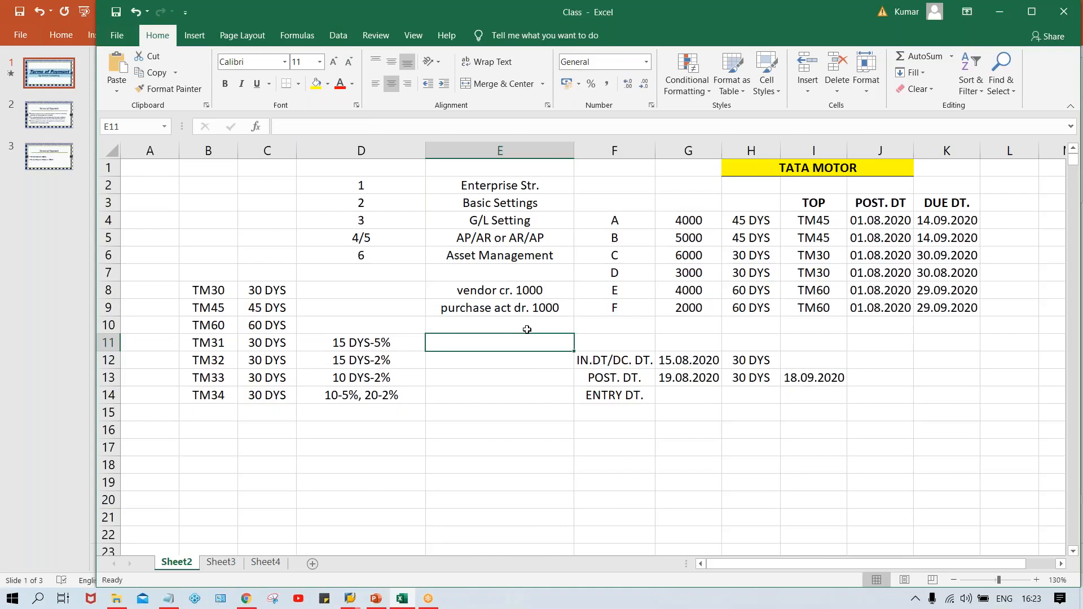
{"action": "left_click", "coordinate": [508, 293]}
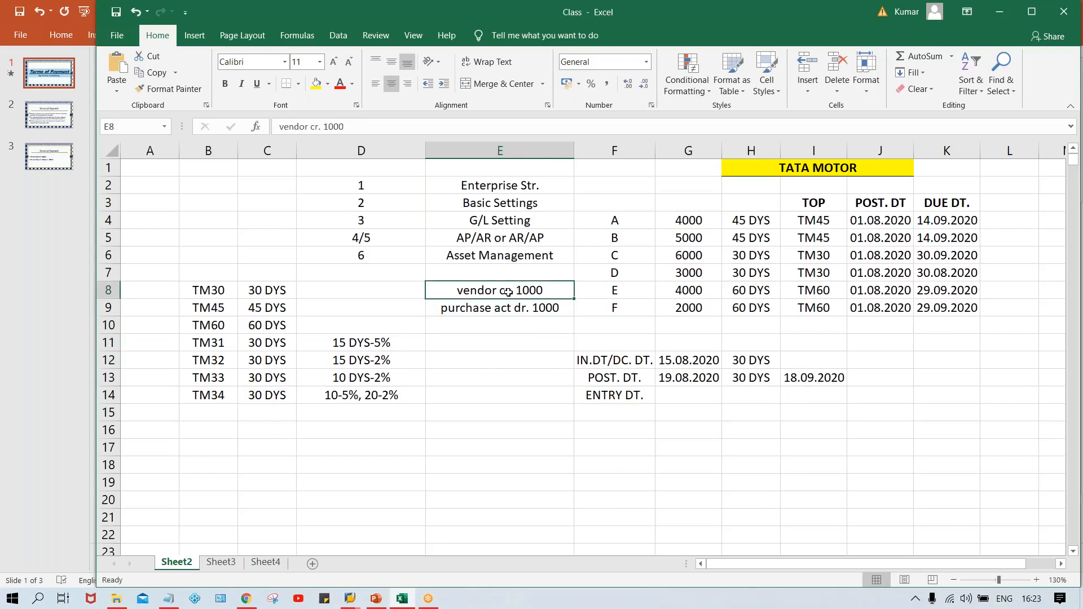
{"action": "key", "text": "Delete"}
{"action": "key", "text": "ctrl+z"}
{"action": "left_click", "coordinate": [475, 343]}
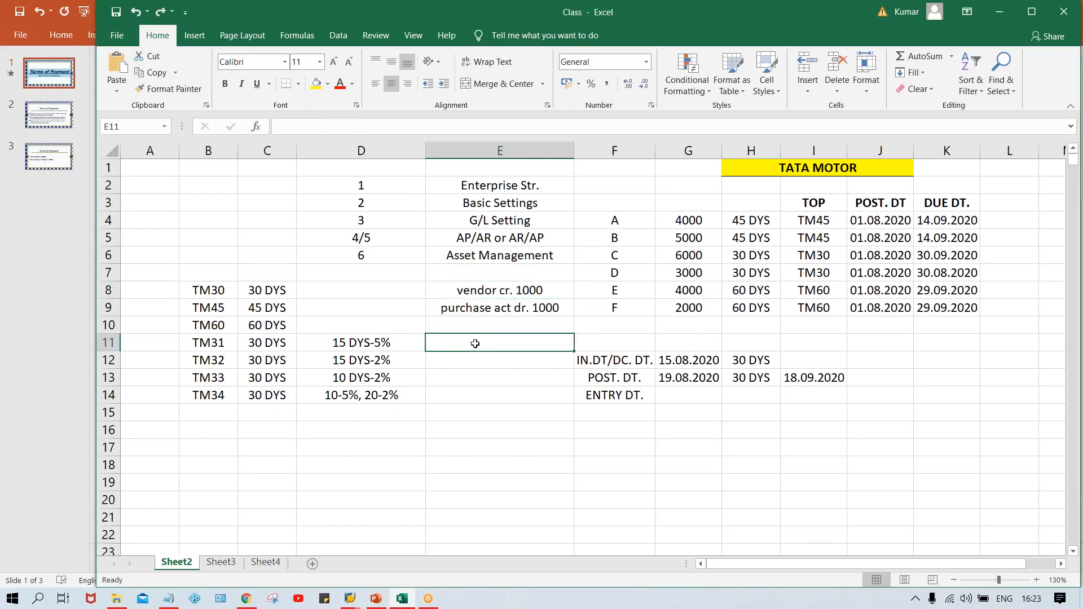
Step: Copy the vendor line from E8 into E11 and change the copy to "vendor dr. 1000"
{"action": "left_click", "coordinate": [480, 289]}
{"action": "key", "text": "ctrl+c"}
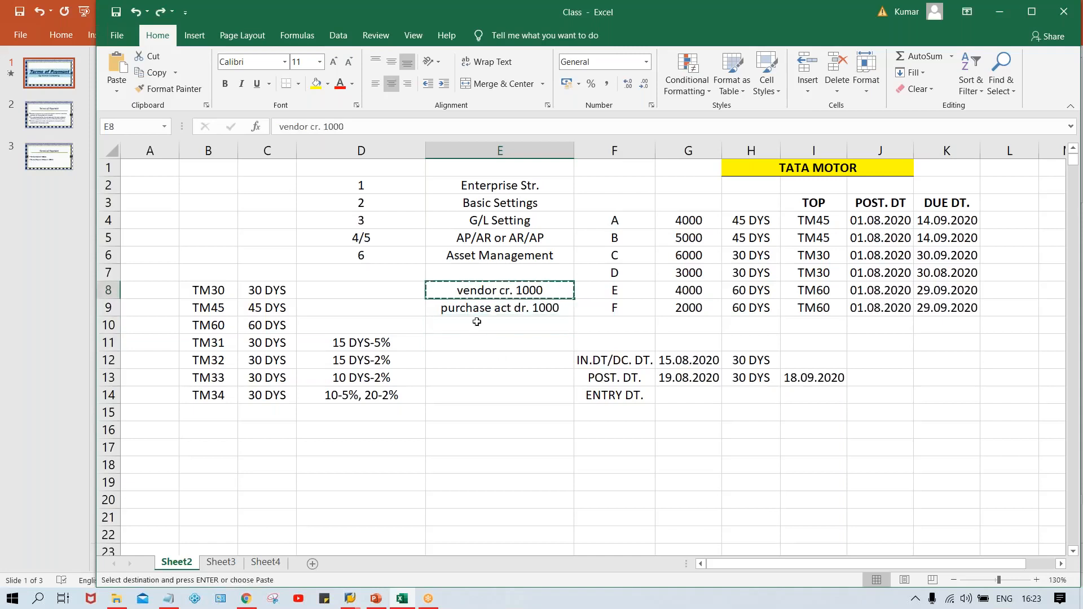
{"action": "left_click", "coordinate": [475, 343]}
{"action": "key", "text": "ctrl+v"}
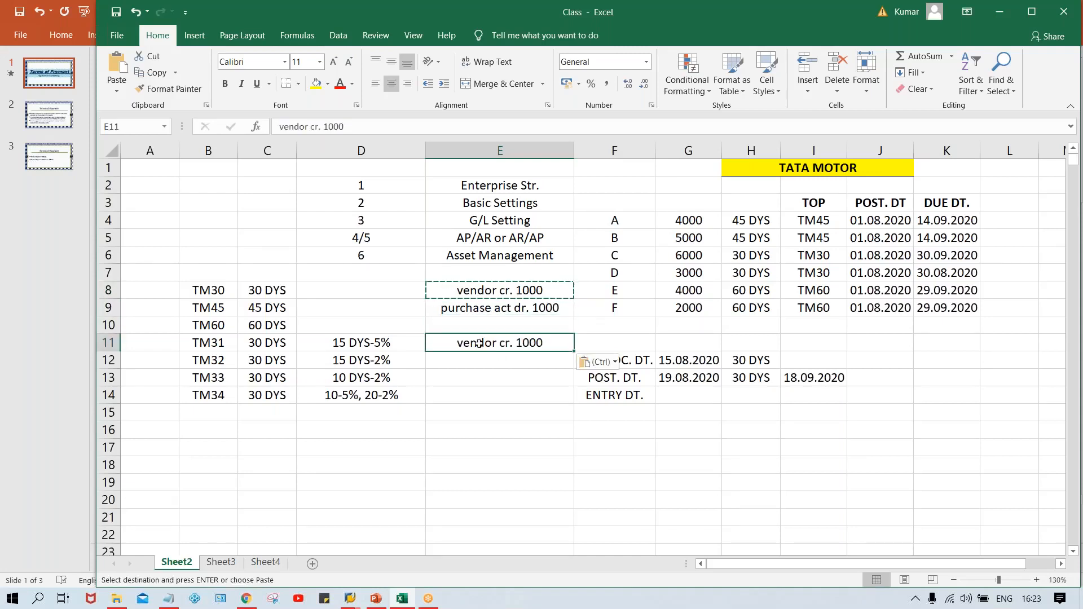
{"action": "double_click", "coordinate": [506, 341]}
{"action": "key", "text": "BackSpace"}
{"action": "type", "text": "d"}
{"action": "key", "text": "Return"}
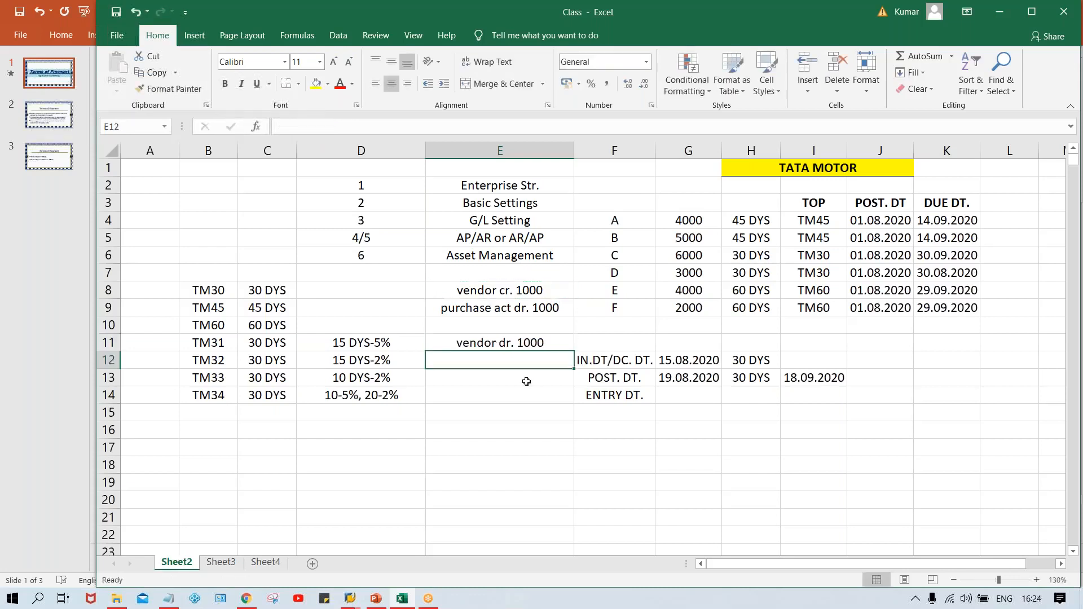
Step: Enter the bank credit line "bank act cr. 950" in cell E12
{"action": "type", "text": "di"}
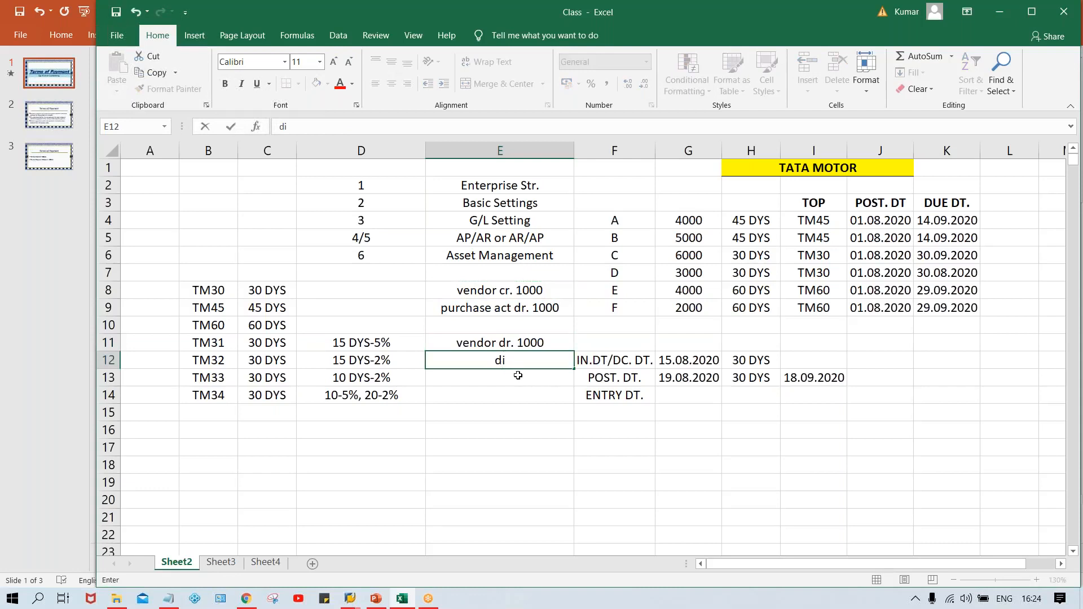
{"action": "key", "text": "BackSpace"}
{"action": "key", "text": "BackSpace"}
{"action": "type", "text": "bank act cr. 950"}
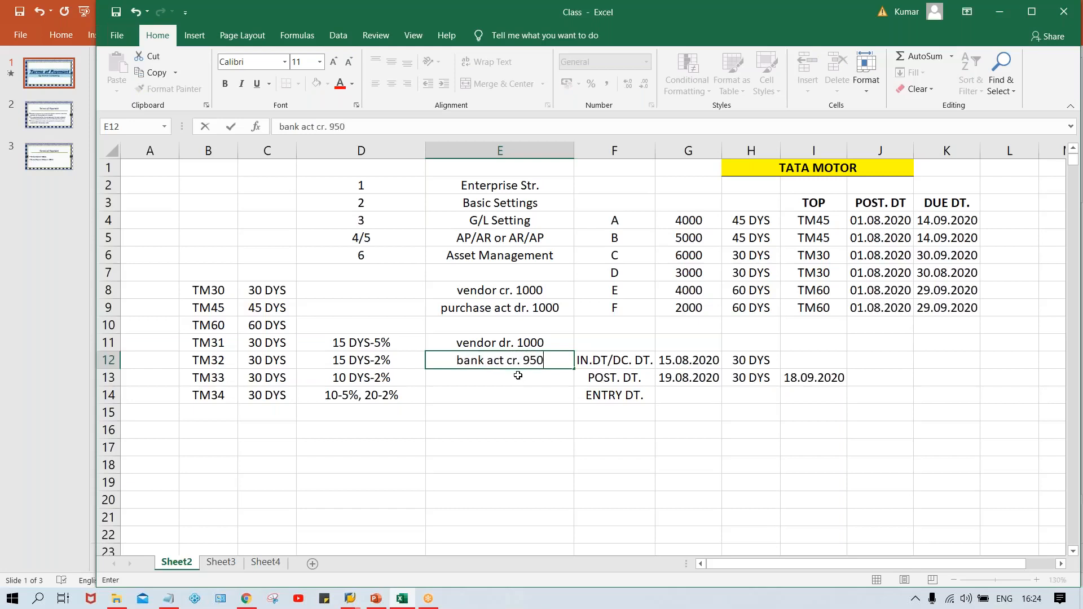
{"action": "key", "text": "Return"}
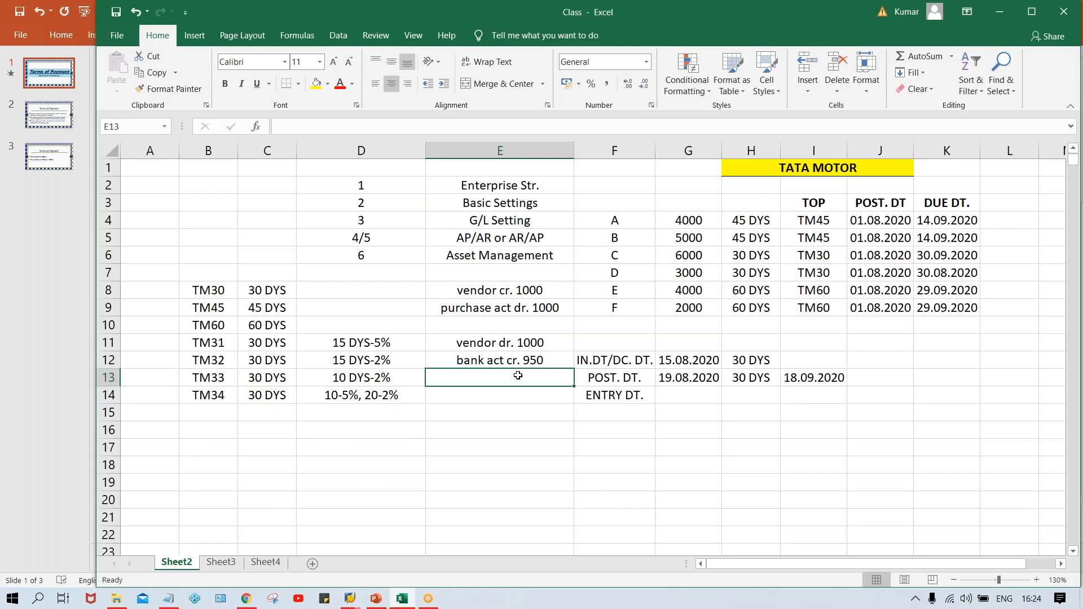
Step: Enter the discount line "discount rcvd cr. 50" in cell E13
{"action": "type", "text": "dis"}
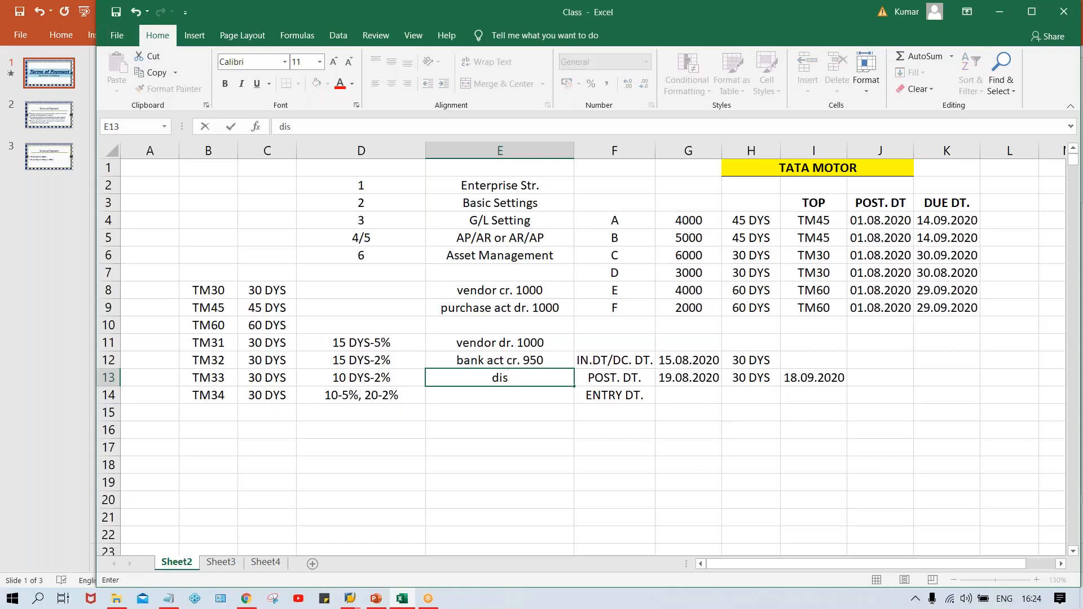
{"action": "type", "text": "coi"}
{"action": "key", "text": "BackSpace"}
{"action": "type", "text": "unt rcvd"}
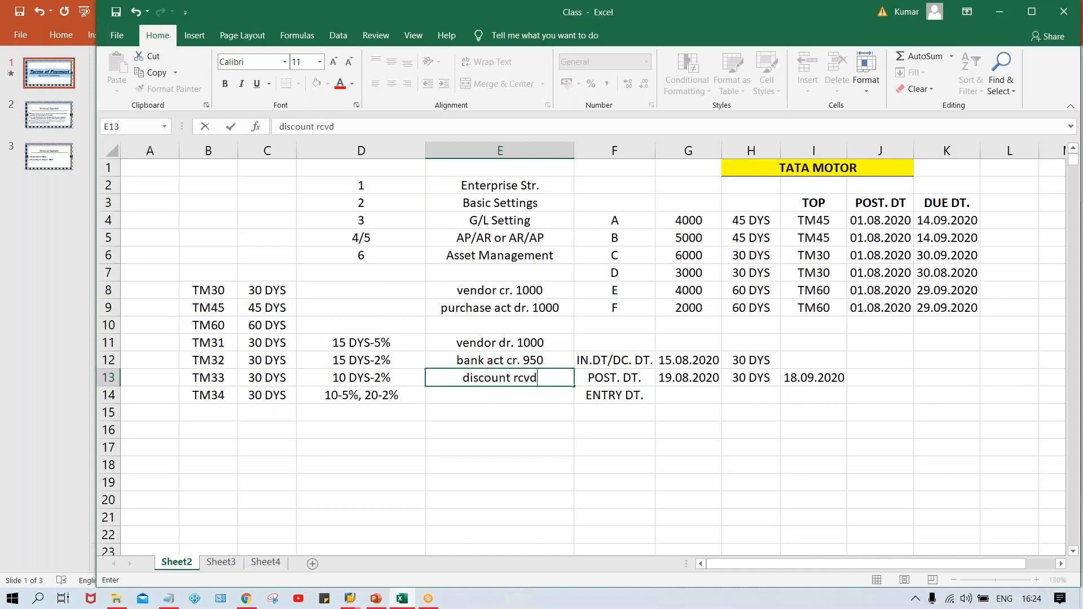
{"action": "type", "text": " cr. 50"}
{"action": "key", "text": "Return"}
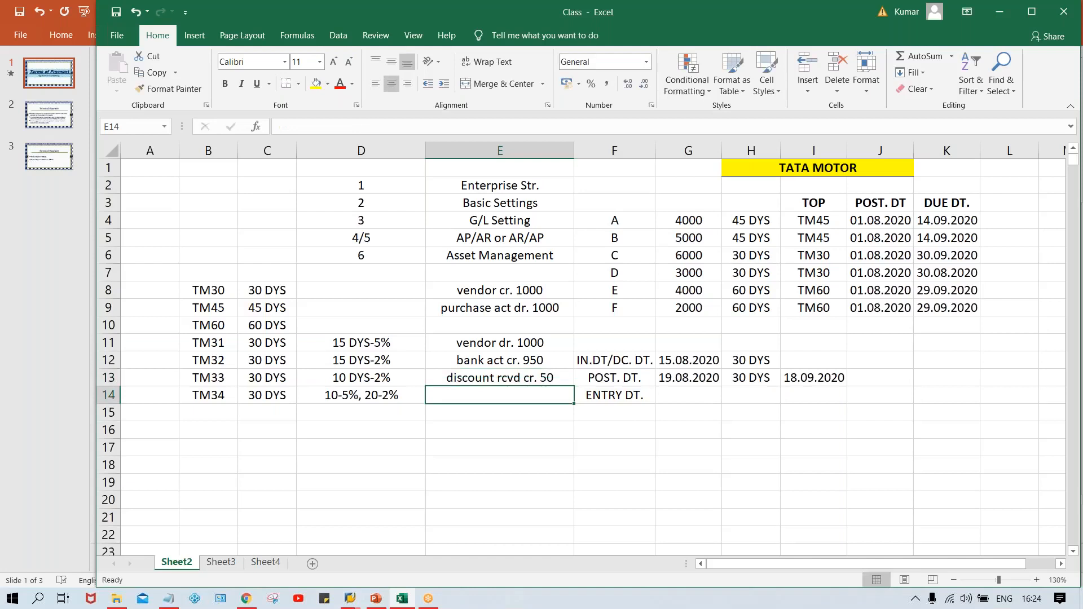
{"action": "left_click", "coordinate": [475, 379]}
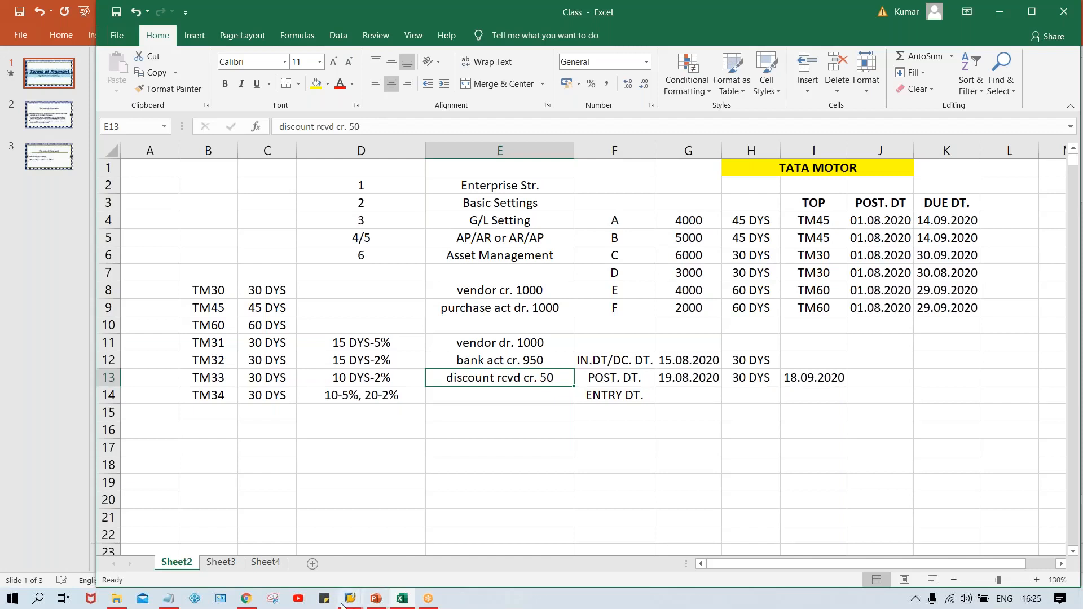
Step: Switch to the SAP Easy Access session and try to open the G/L account maintenance transaction
{"action": "mouse_move", "coordinate": [349, 600]}
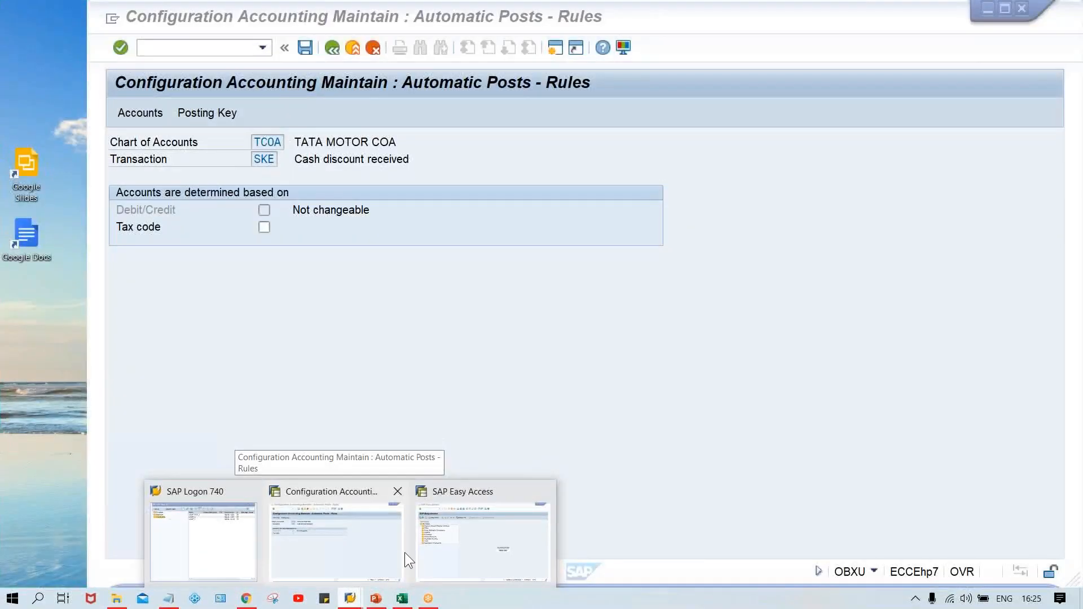
{"action": "left_click", "coordinate": [431, 557]}
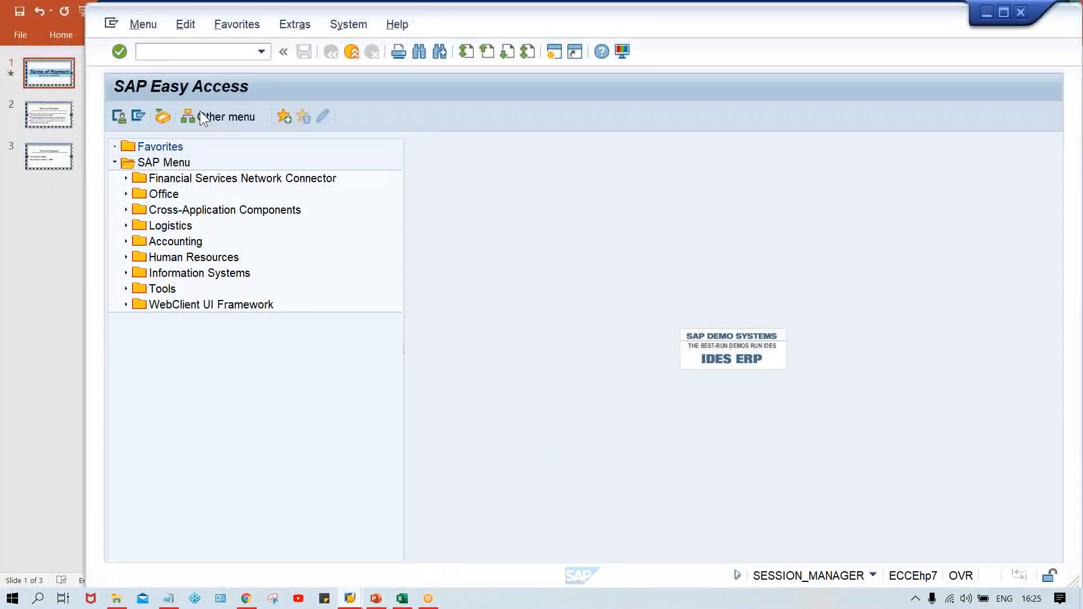
{"action": "type", "text": "/nobb8"}
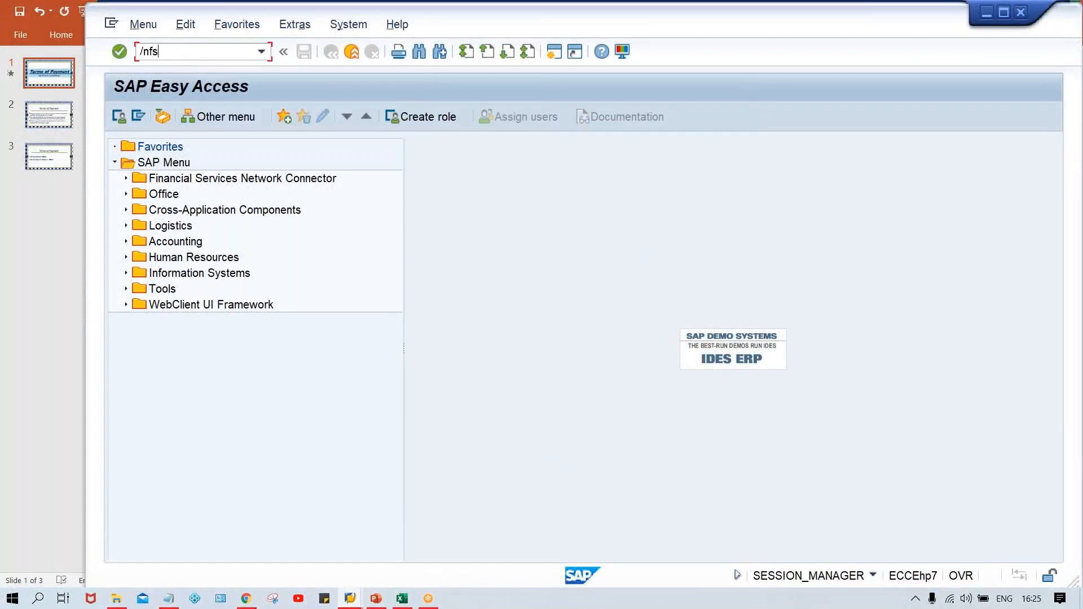
{"action": "key", "text": "Return"}
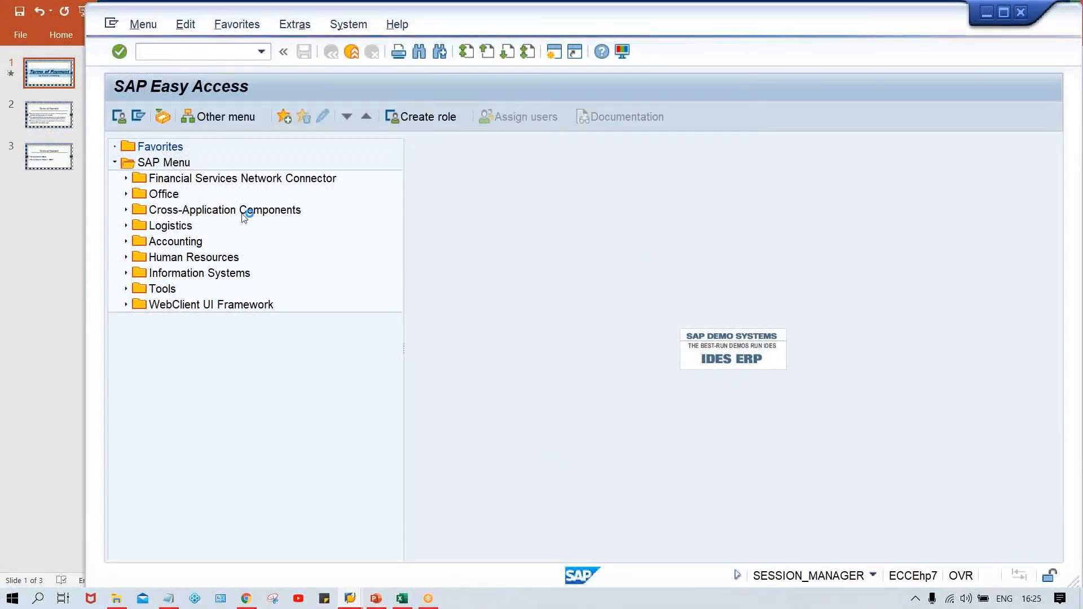
Step: Switch to SAP Logon and open a new connection to the SAP_2 system
{"action": "left_click", "coordinate": [349, 598]}
{"action": "left_click", "coordinate": [232, 537]}
{"action": "left_click", "coordinate": [506, 118]}
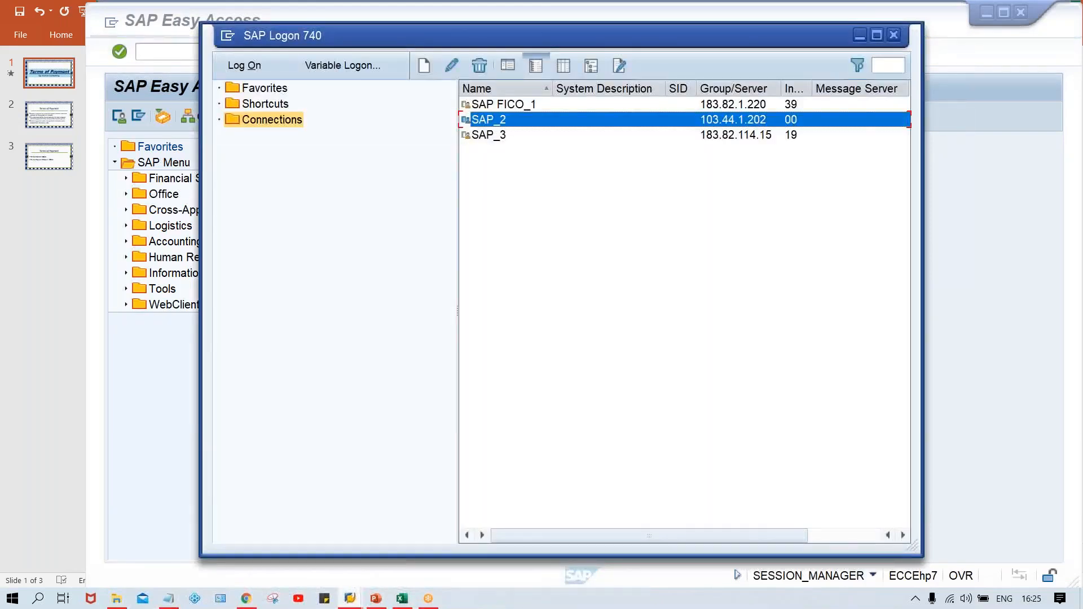
{"action": "double_click", "coordinate": [472, 120]}
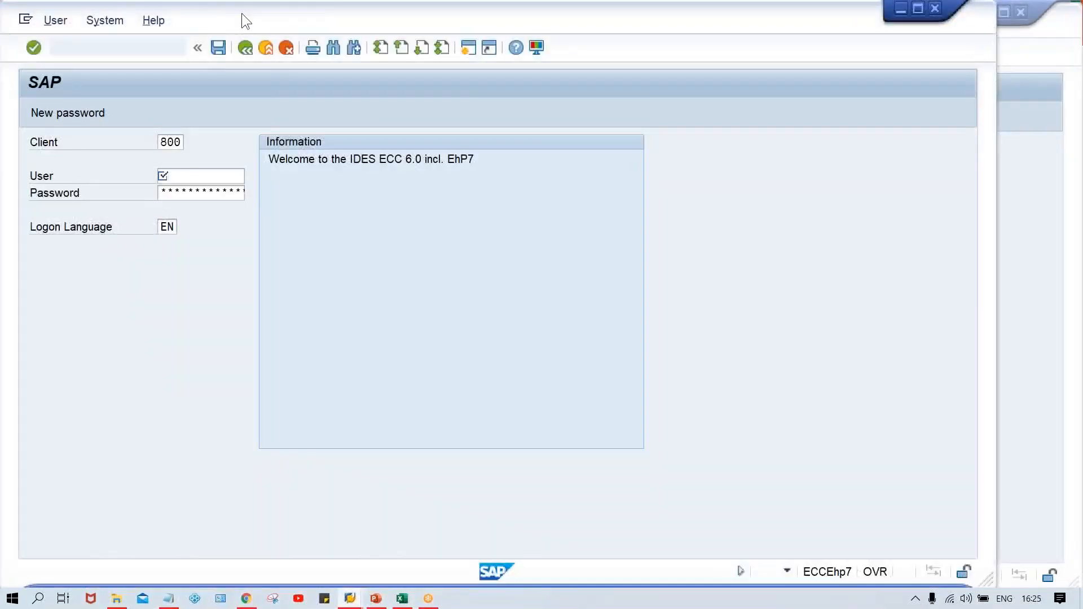
Step: Log on to client 800 with the user name and account password, and decline the detailed error description of the broken connection
{"action": "left_click_drag", "start_coordinate": [320, 22], "coordinate": [303, 16]}
{"action": "key", "text": "space"}
{"action": "key", "text": "Down"}
{"action": "key", "text": "Tab"}
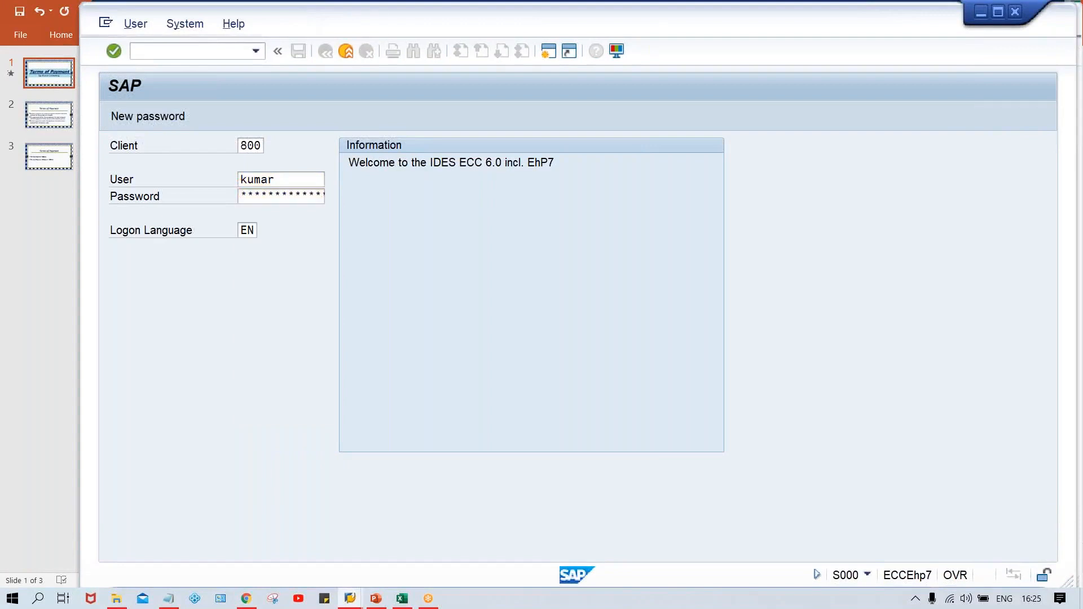
{"action": "key", "text": "Return"}
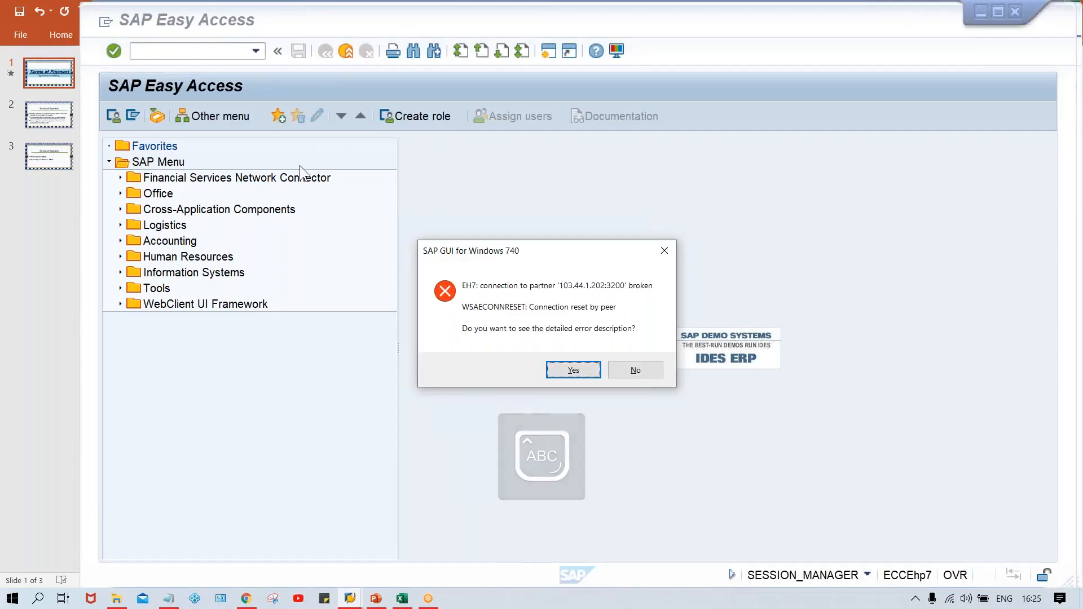
{"action": "left_click", "coordinate": [633, 363]}
Step: Open central G/L account maintenance with transaction FS00
{"action": "left_click", "coordinate": [185, 53]}
{"action": "type", "text": "FS00"}
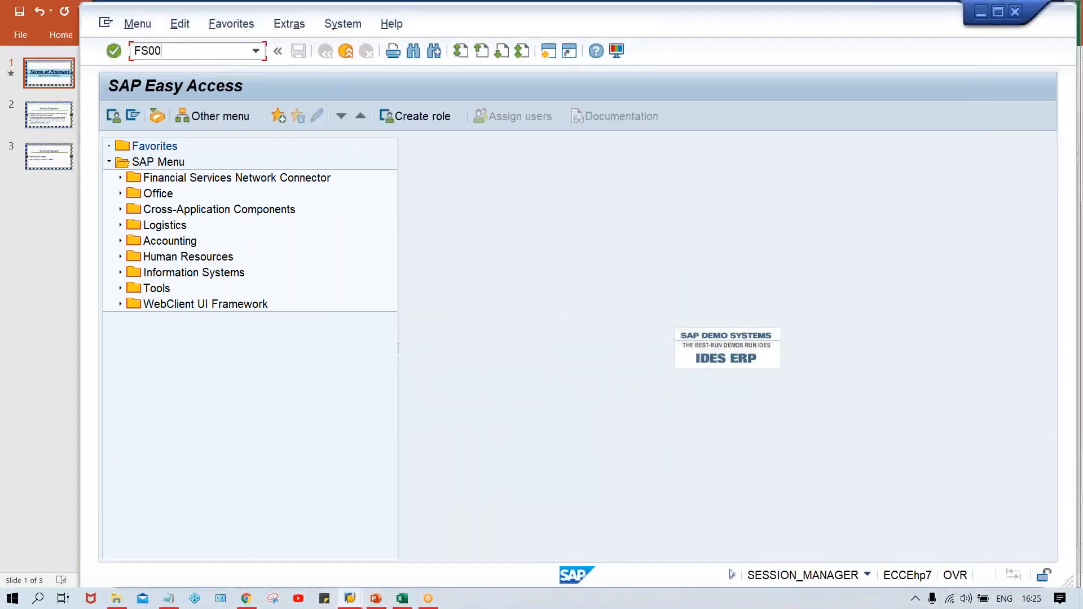
{"action": "key", "text": "Return"}
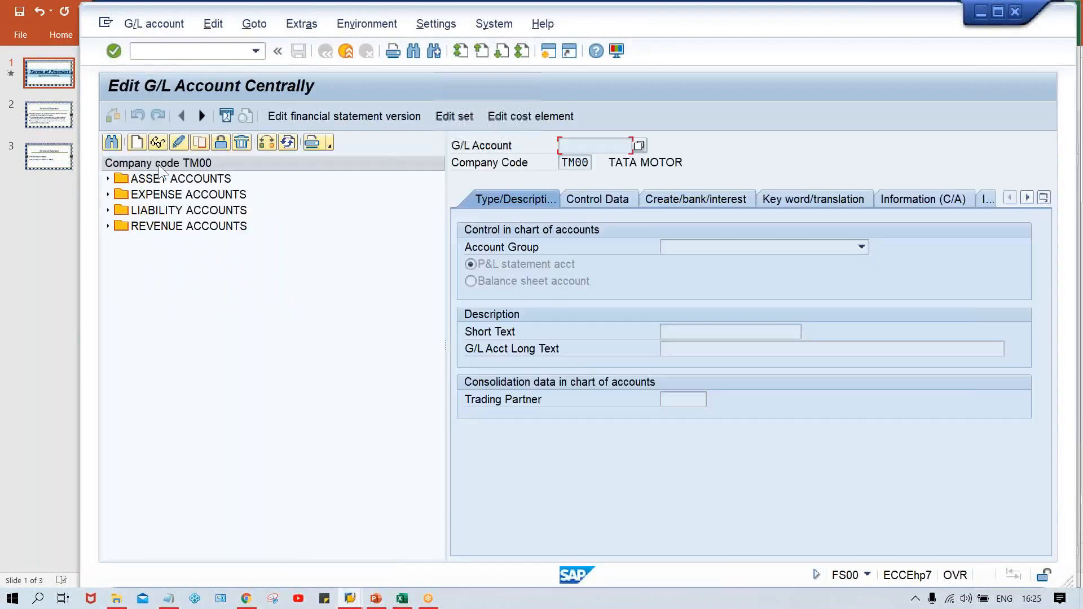
Step: Display G/L account 3001 DISCOUNT RECEIVED under the revenue accounts and review its control data and create/bank/interest settings
{"action": "double_click", "coordinate": [174, 224]}
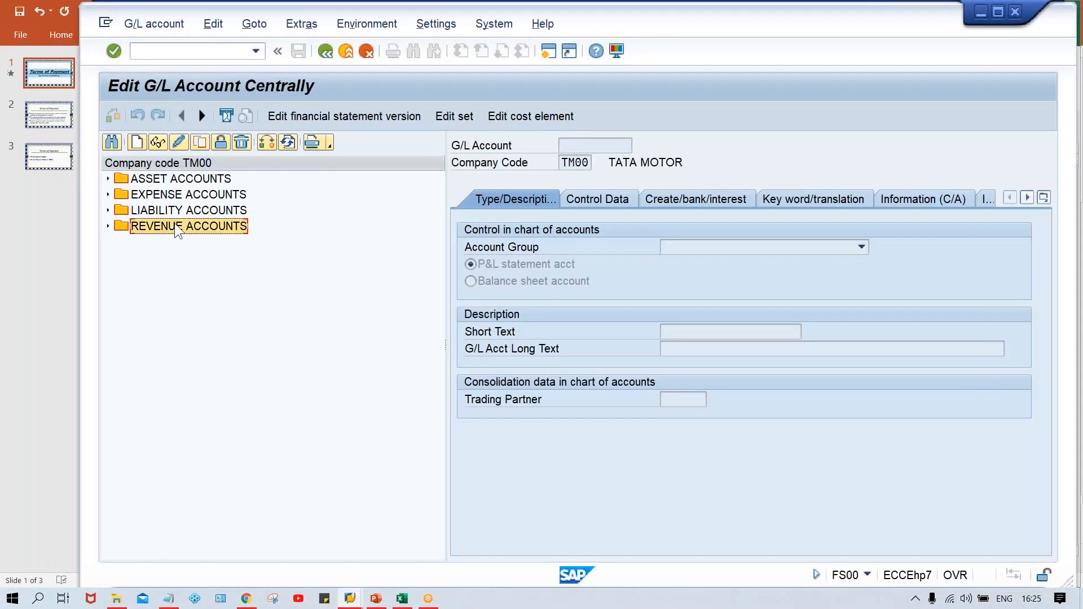
{"action": "left_click", "coordinate": [203, 243]}
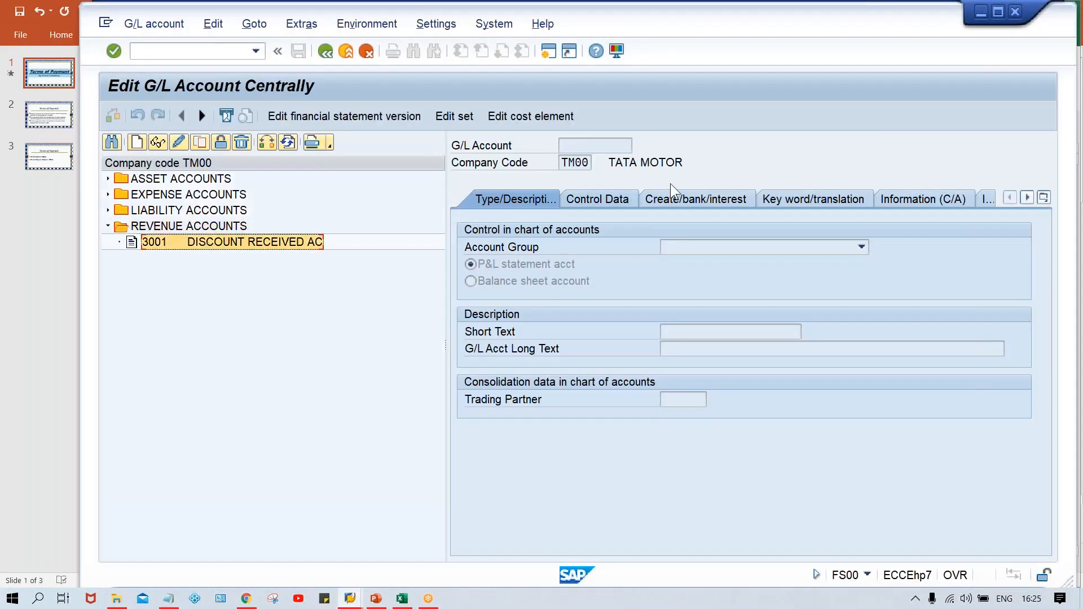
{"action": "double_click", "coordinate": [259, 245]}
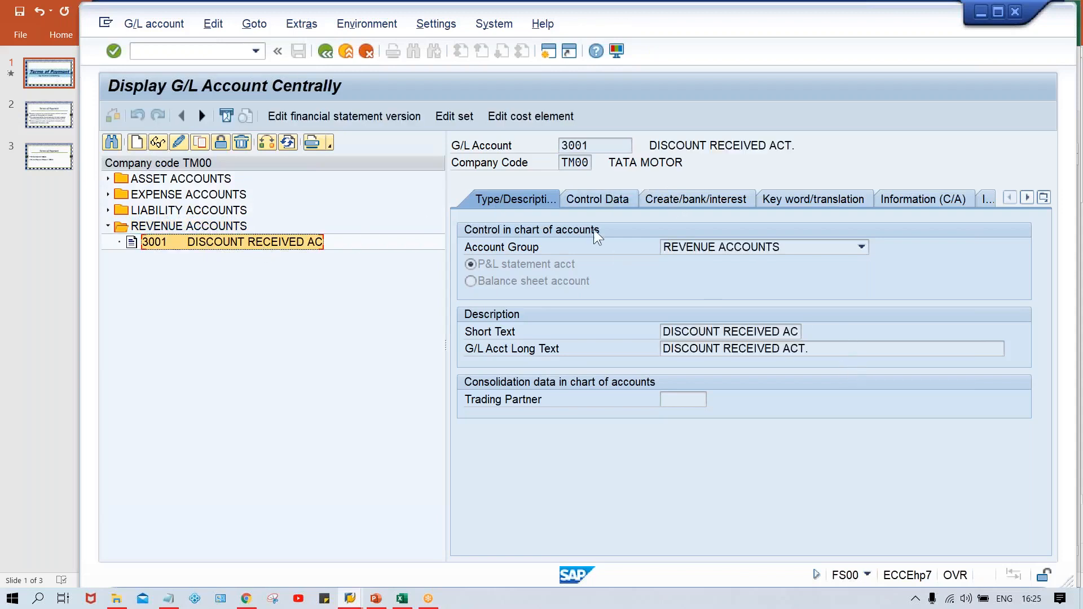
{"action": "left_click", "coordinate": [600, 192]}
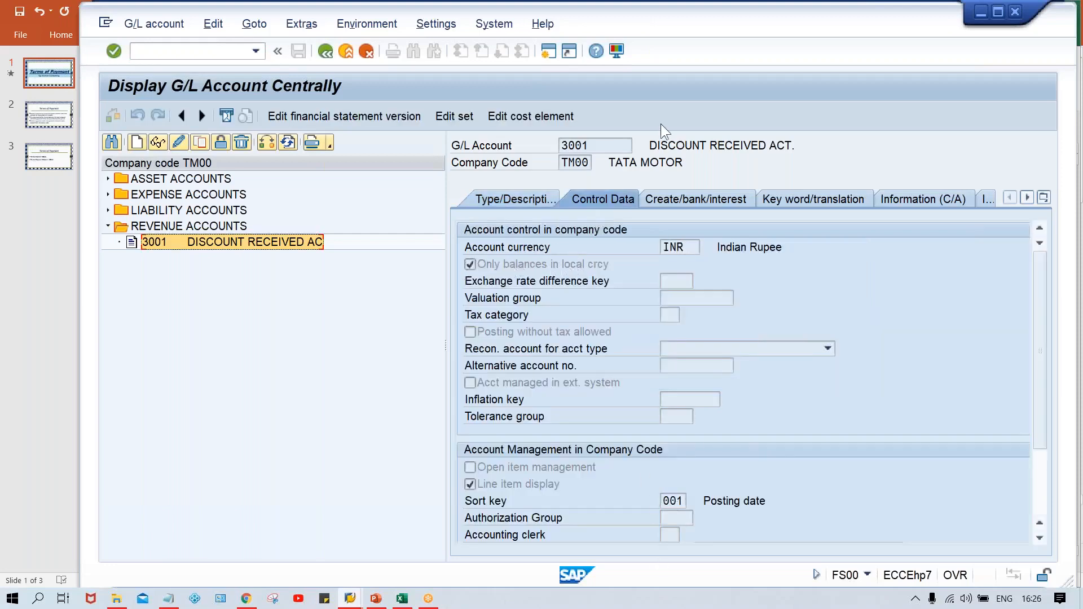
{"action": "left_click", "coordinate": [710, 205]}
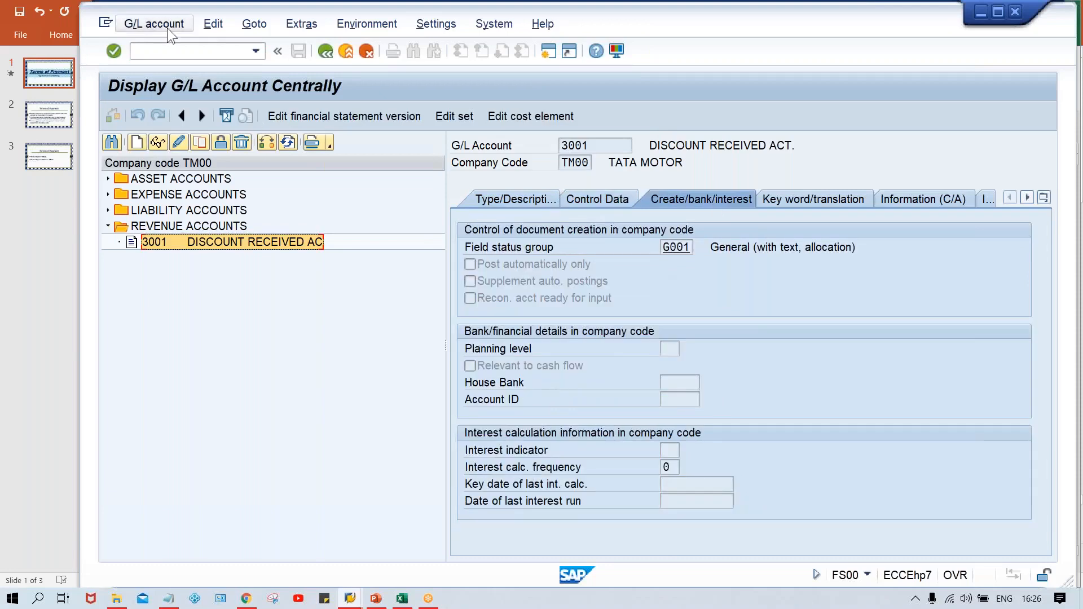
Step: Run transaction OBXU to go to the cash discount received account configuration
{"action": "left_click", "coordinate": [179, 54]}
{"action": "type", "text": "/NOBXU"}
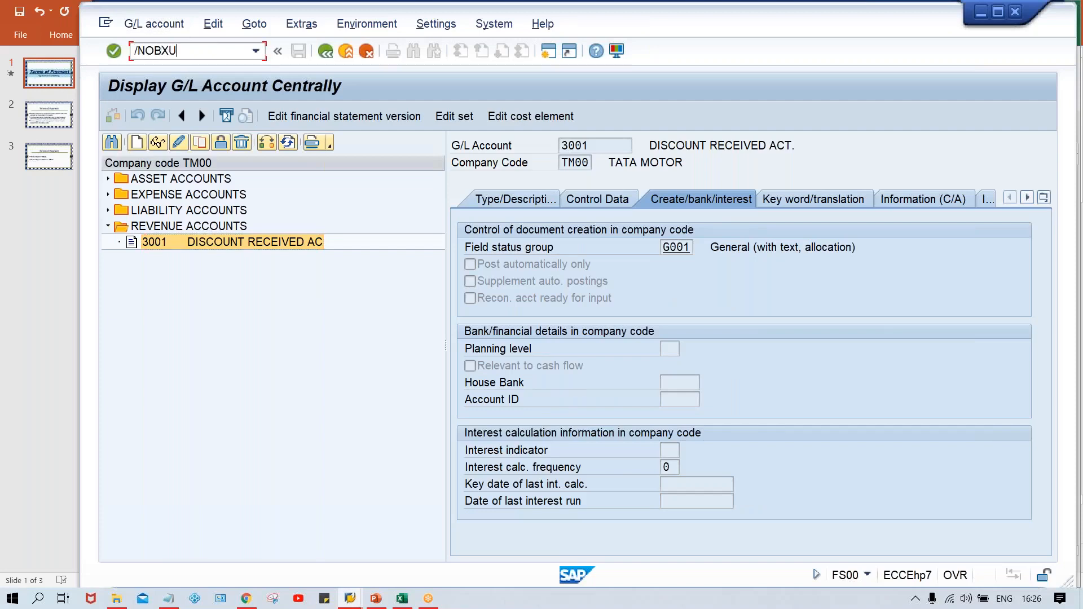
{"action": "key", "text": "Return"}
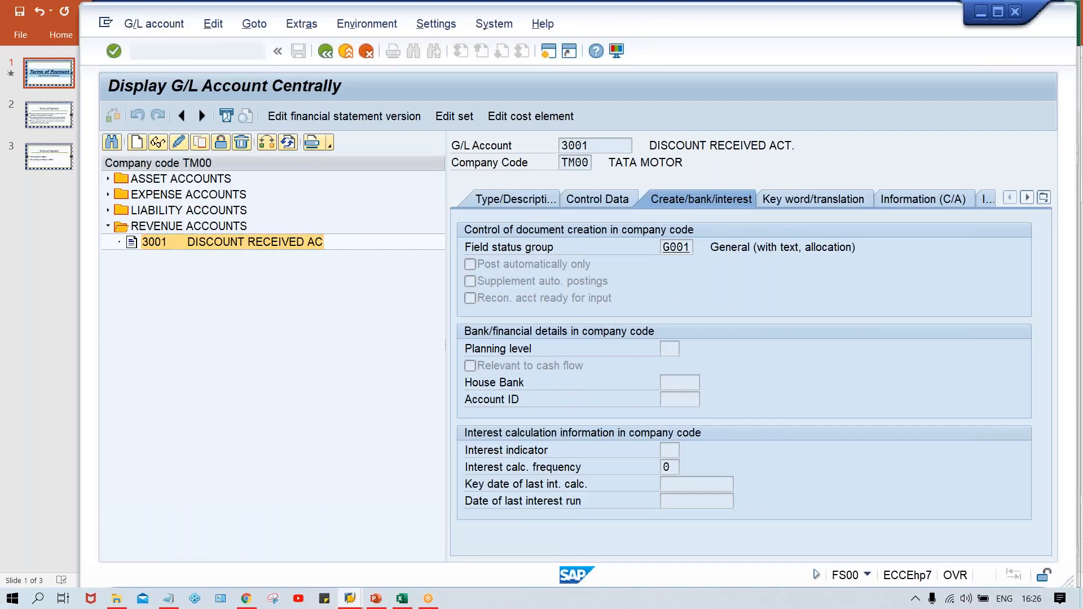
Step: Open the cash discount received account assignment of chart of accounts TCOA in OBXU, and rerun the transaction to recheck its access mode
{"action": "key", "text": "Return"}
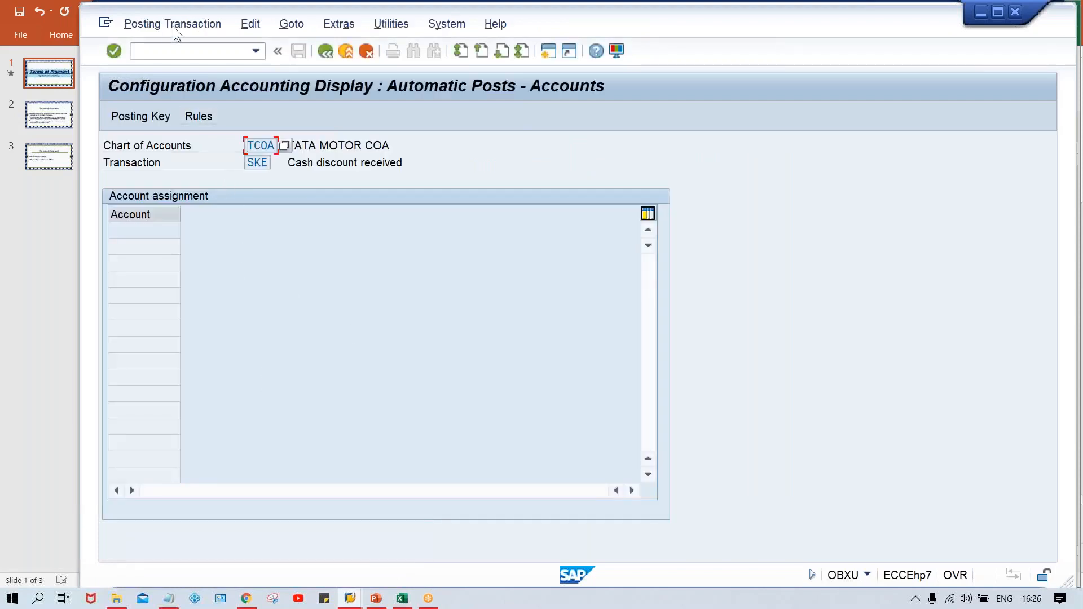
{"action": "left_click", "coordinate": [160, 51]}
{"action": "type", "text": "/"}
{"action": "key", "text": "Down"}
{"action": "key", "text": "Return"}
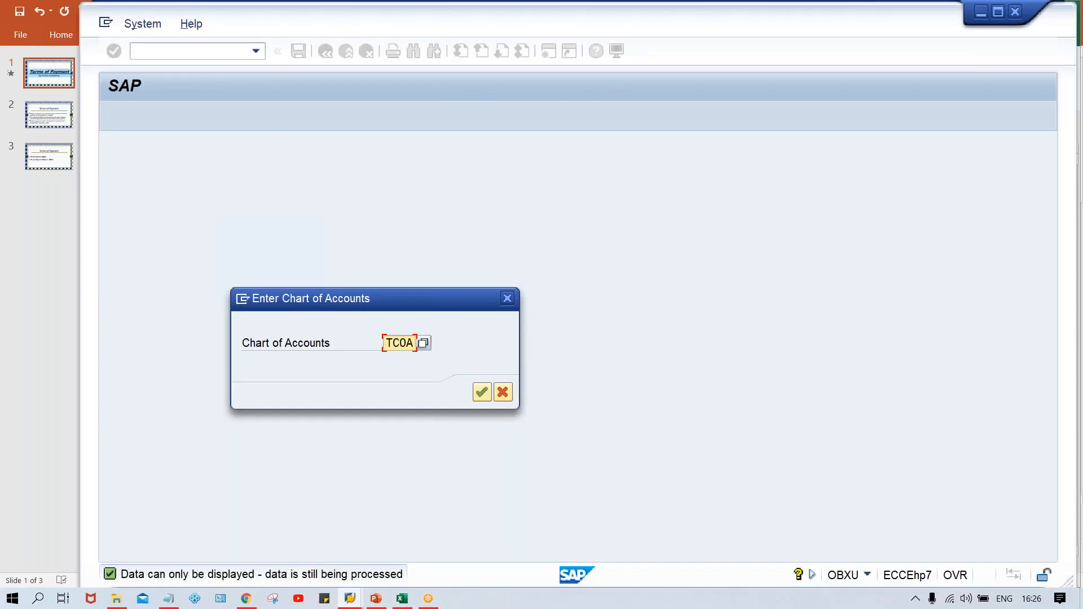
{"action": "key", "text": "Return"}
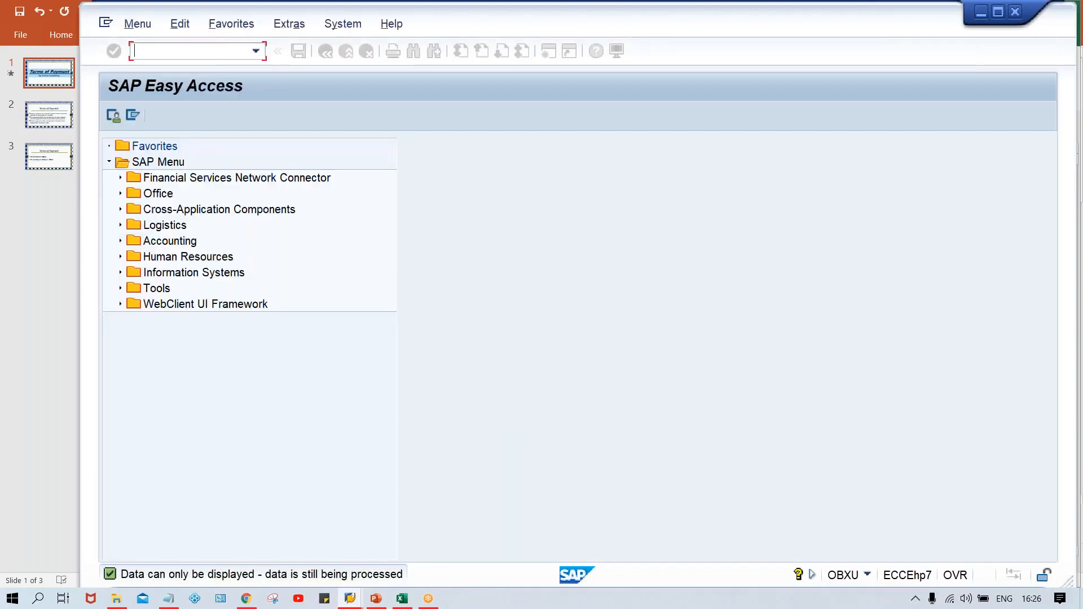
Step: Run transaction SM12 and list the lock entries of all users in client 800 by clearing the user name filter
{"action": "type", "text": "SM12"}
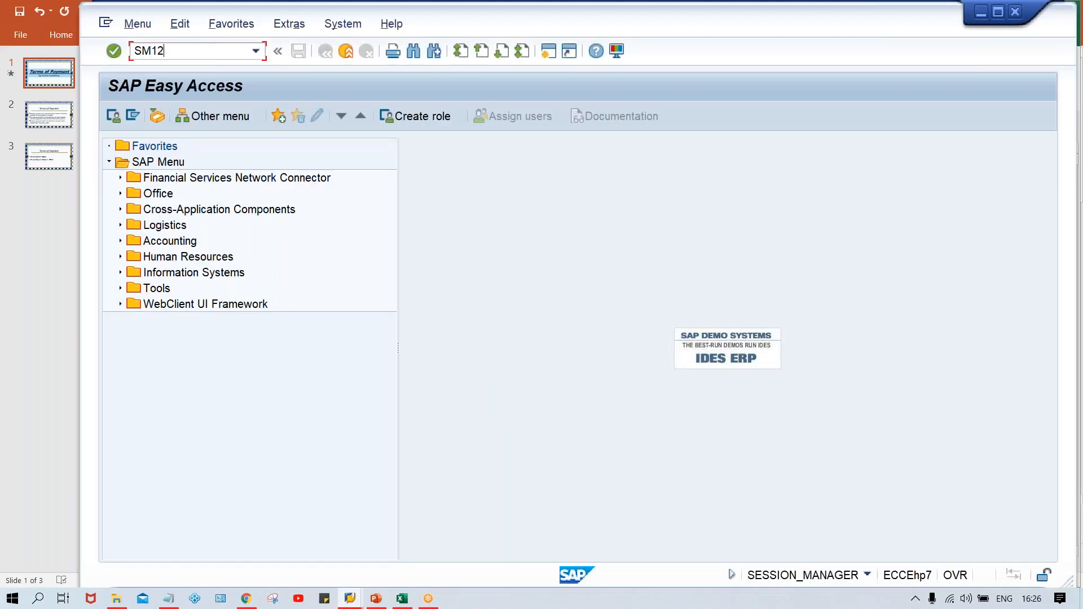
{"action": "key", "text": "Return"}
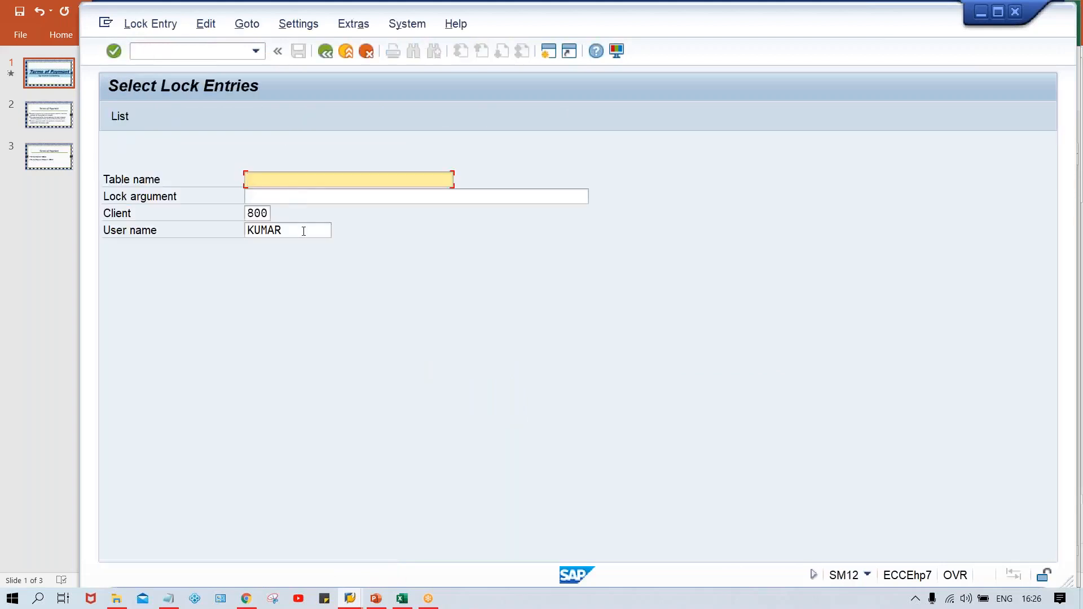
{"action": "double_click", "coordinate": [304, 231]}
{"action": "key", "text": "Delete"}
{"action": "key", "text": "Return"}
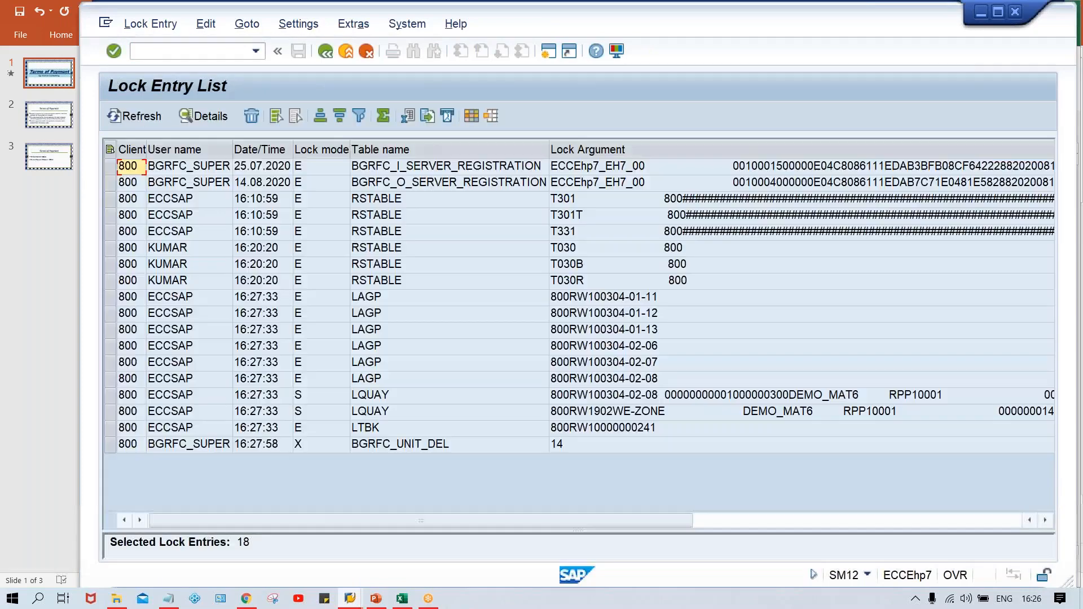
Step: Delete all lock entries in the list, confirm the deletion and dismiss the help text about manual lock deletion
{"action": "left_click", "coordinate": [147, 21]}
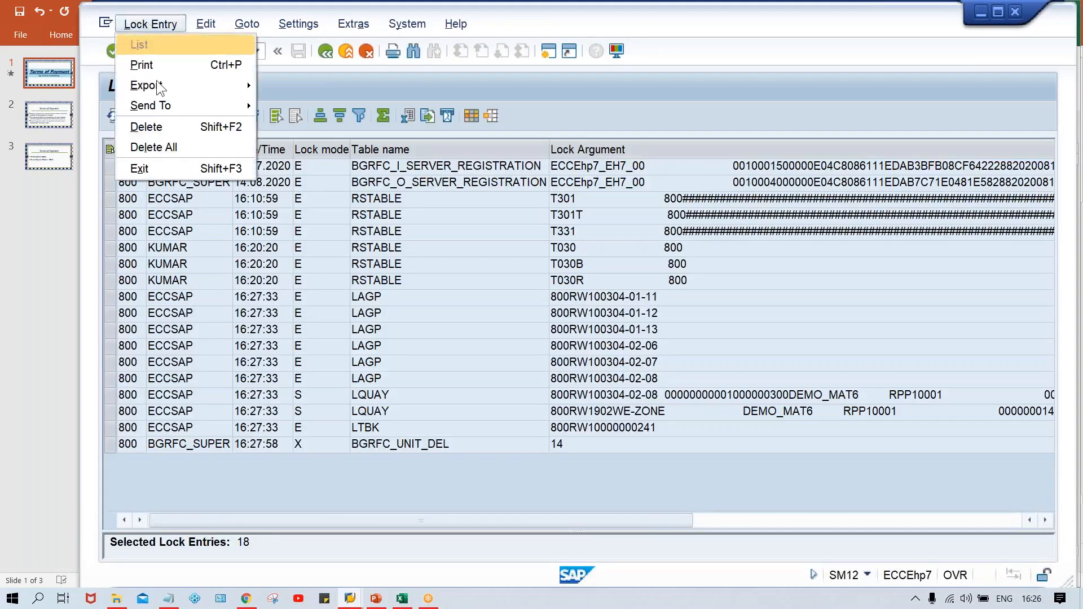
{"action": "left_click", "coordinate": [168, 150]}
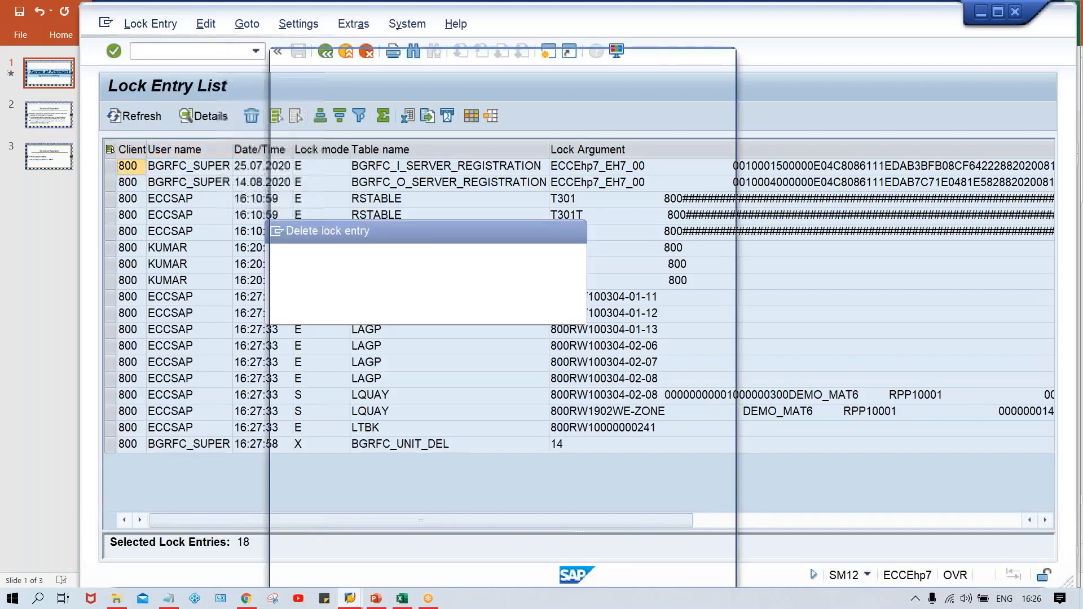
{"action": "left_click", "coordinate": [349, 310]}
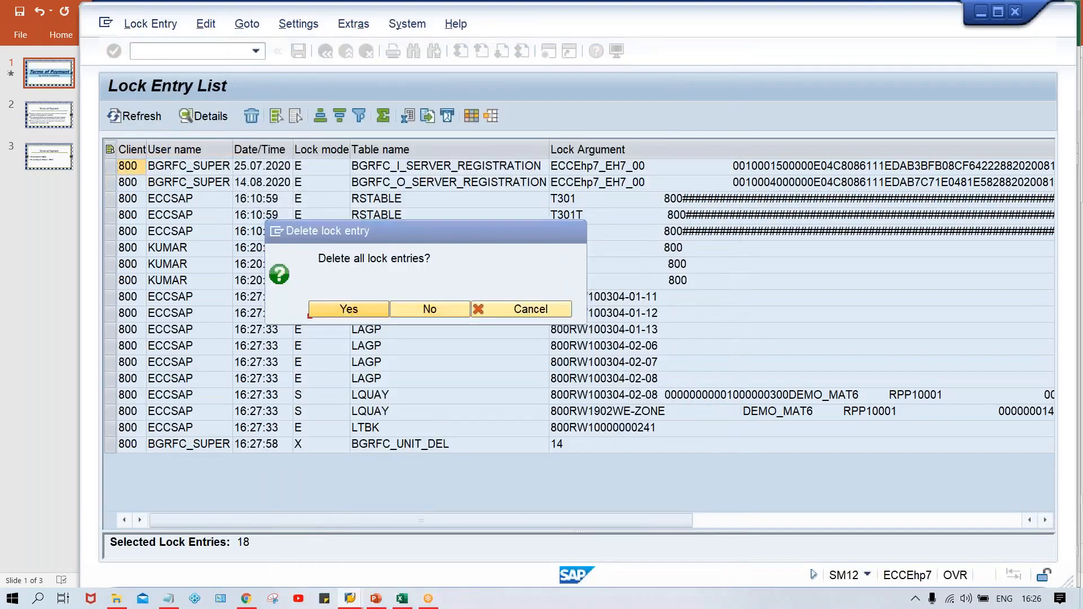
{"action": "left_click", "coordinate": [513, 80]}
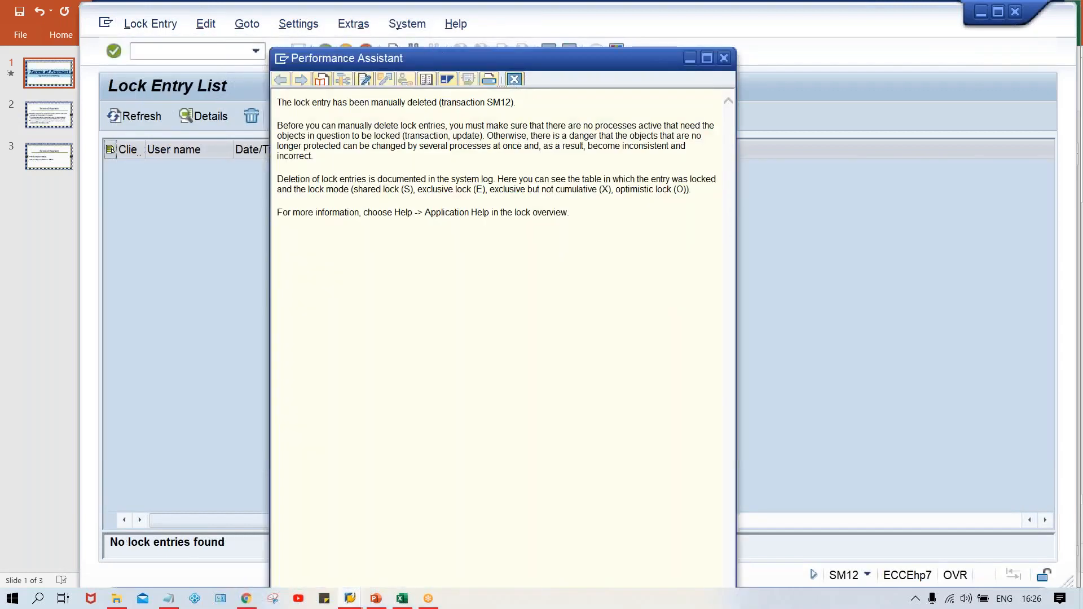
Step: Rerun transaction OBXU for chart of accounts TCOA and save the posting rules of cash discount received with tax code unselected
{"action": "left_click", "coordinate": [259, 57]}
{"action": "left_click", "coordinate": [233, 79]}
{"action": "key", "text": "Return"}
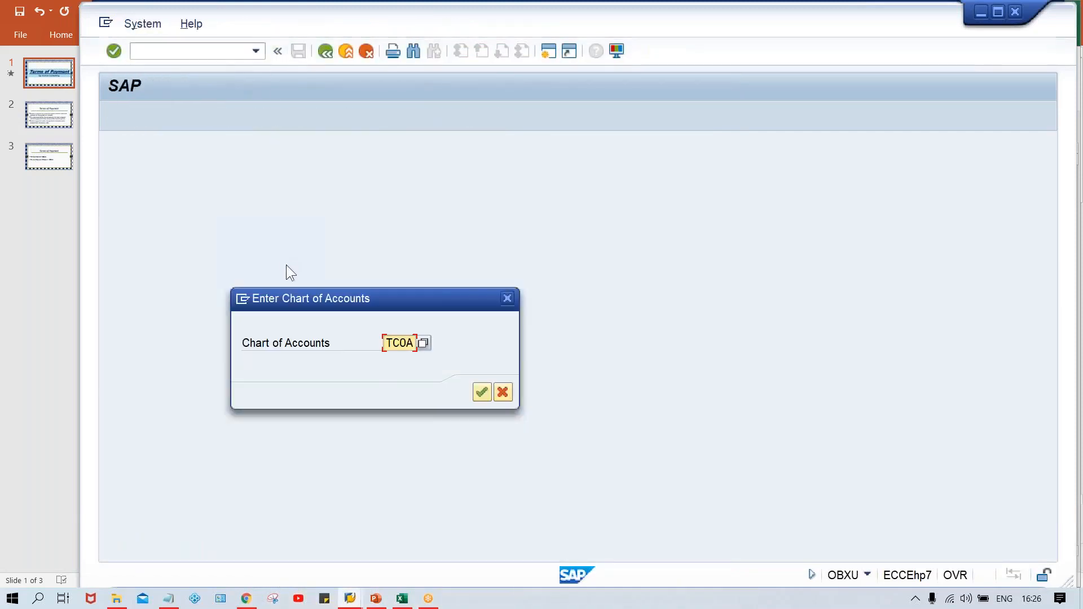
{"action": "key", "text": "Return"}
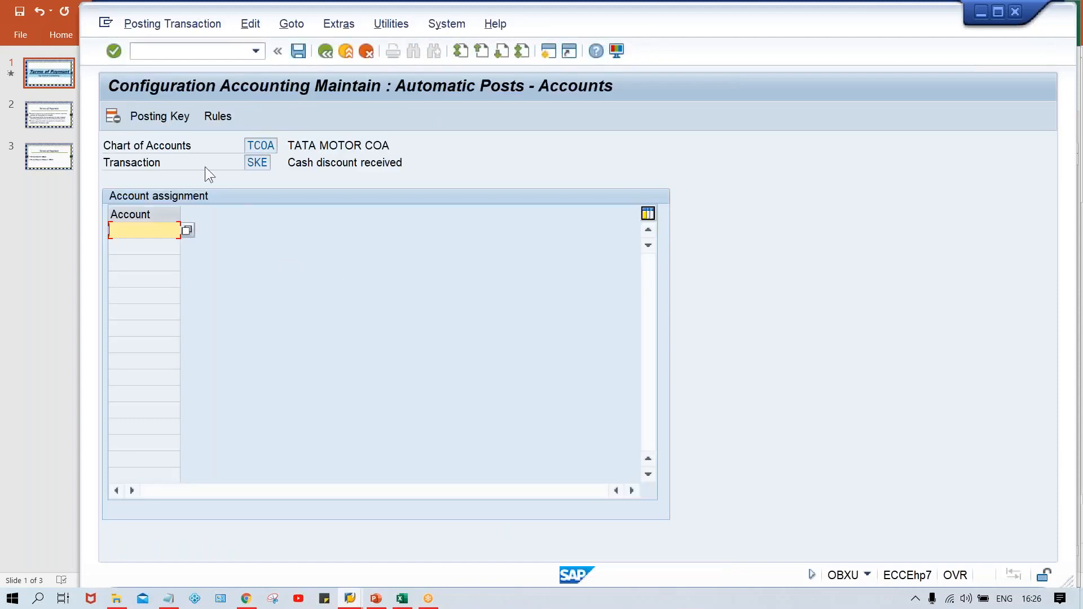
{"action": "left_click", "coordinate": [221, 120]}
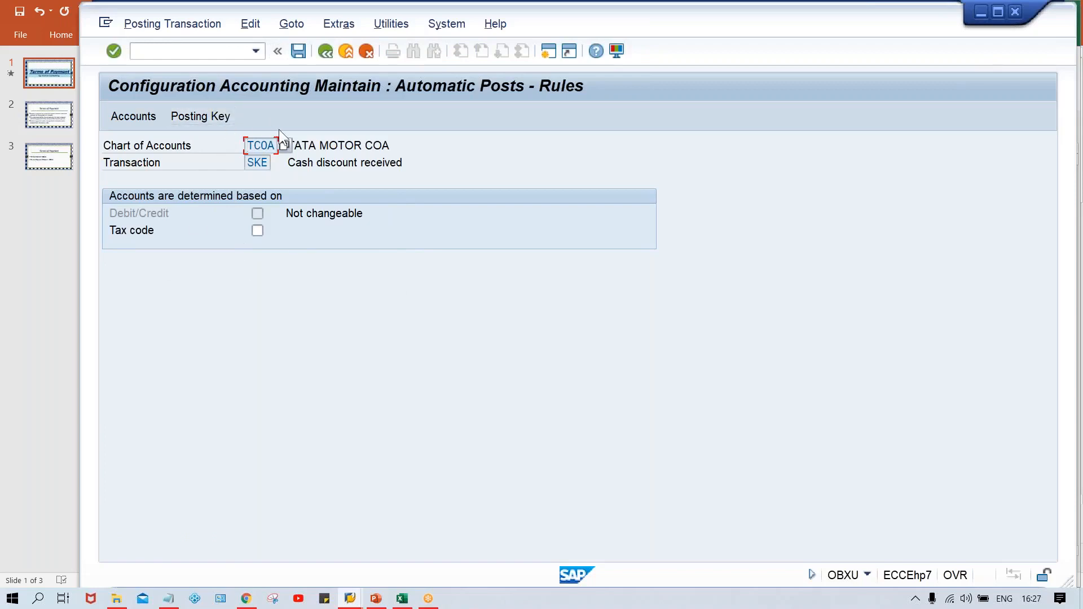
{"action": "left_click", "coordinate": [299, 52]}
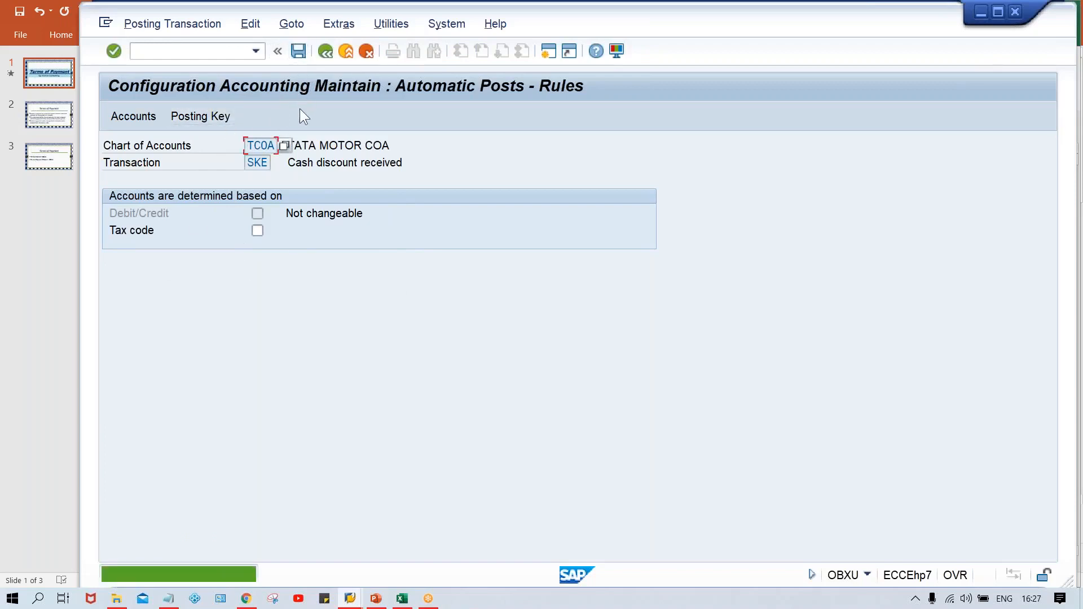
Step: Assign account 3001 to the cash discount received transaction SKE and save it, confirming the customizing request
{"action": "left_click", "coordinate": [126, 120]}
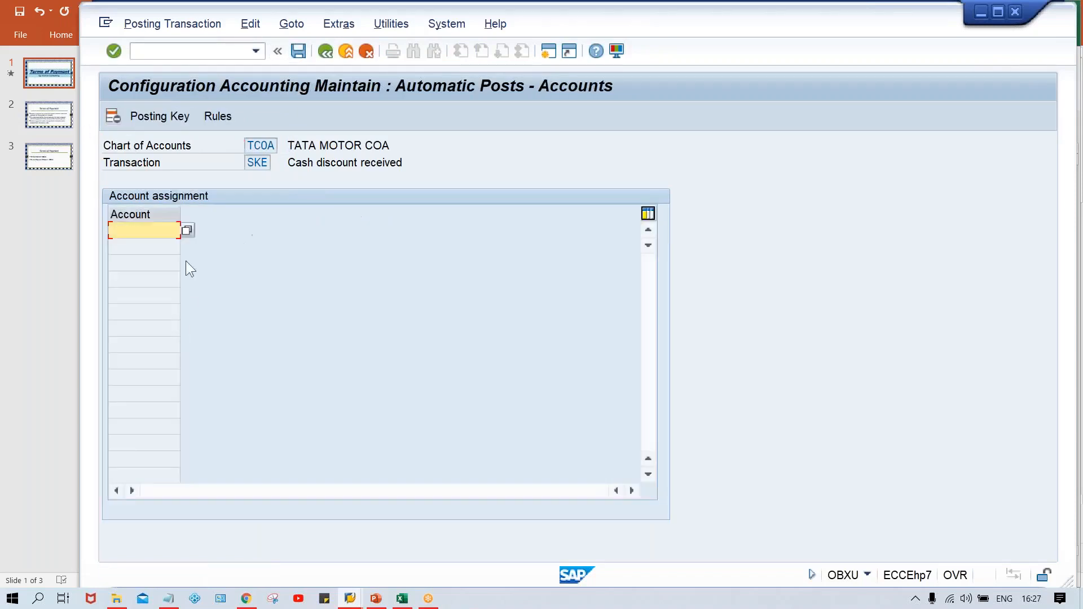
{"action": "left_click", "coordinate": [134, 225]}
{"action": "key", "text": "Down"}
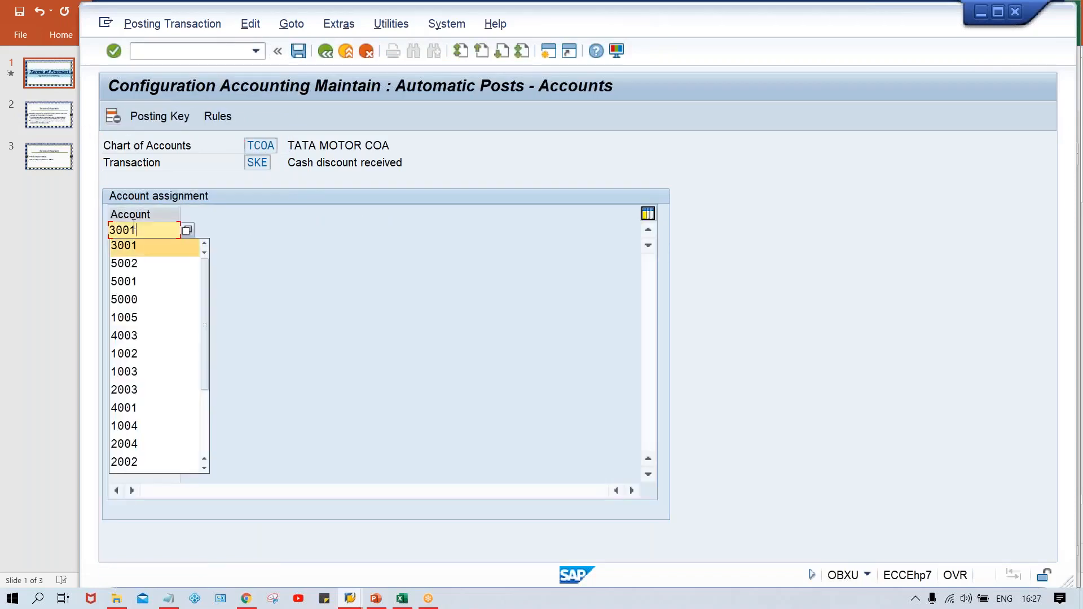
{"action": "key", "text": "Return"}
{"action": "key", "text": "ctrl+s"}
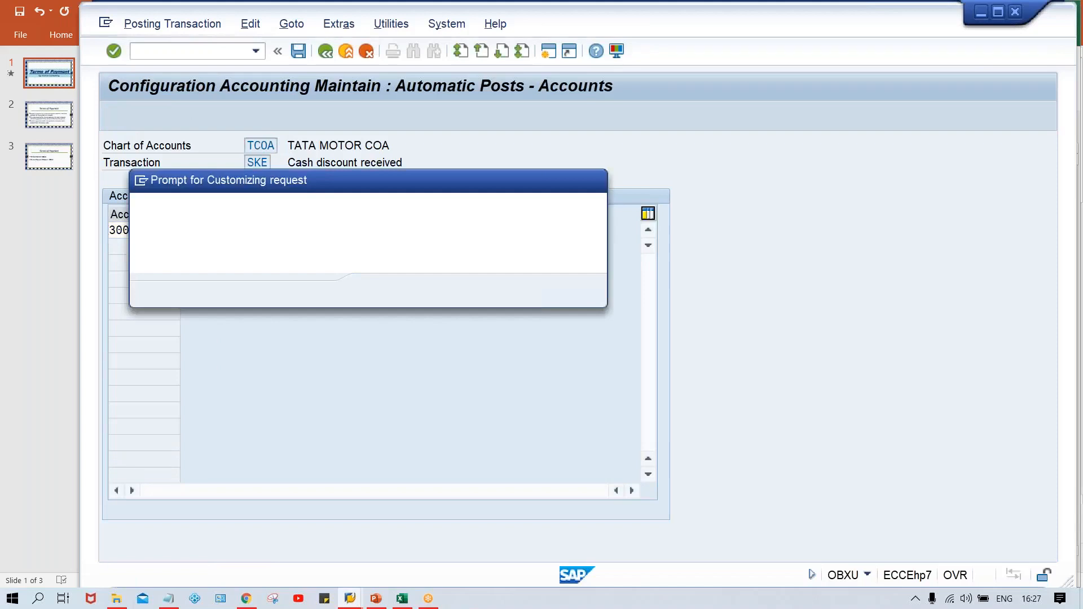
{"action": "key", "text": "Return"}
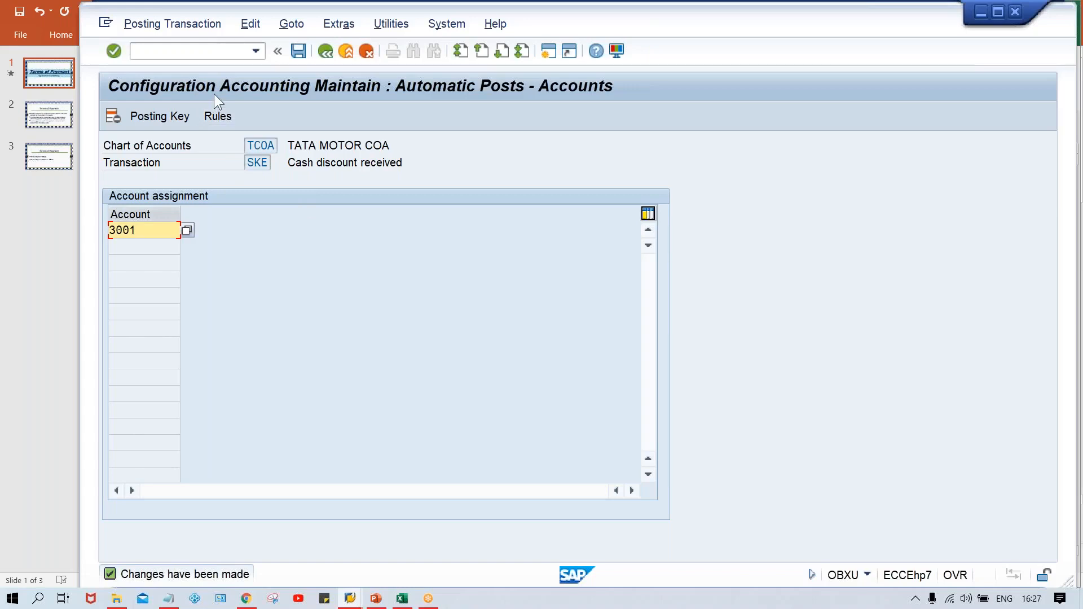
Step: Go to the terms of payment overview with transaction /nOBB8
{"action": "left_click", "coordinate": [190, 46]}
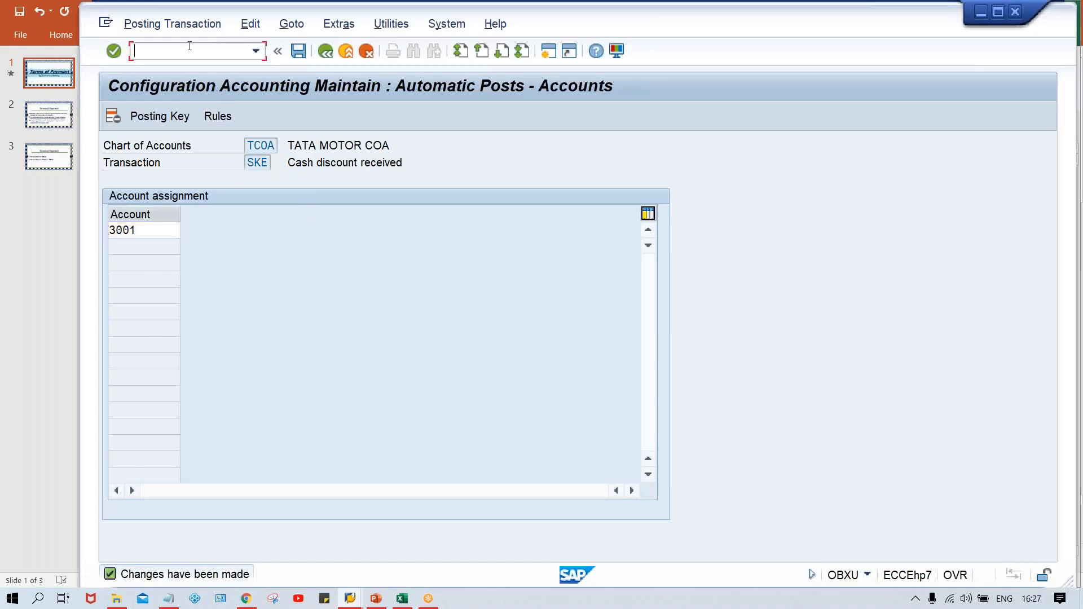
{"action": "type", "text": "OBB8"}
{"action": "key", "text": "Home"}
{"action": "type", "text": "/n"}
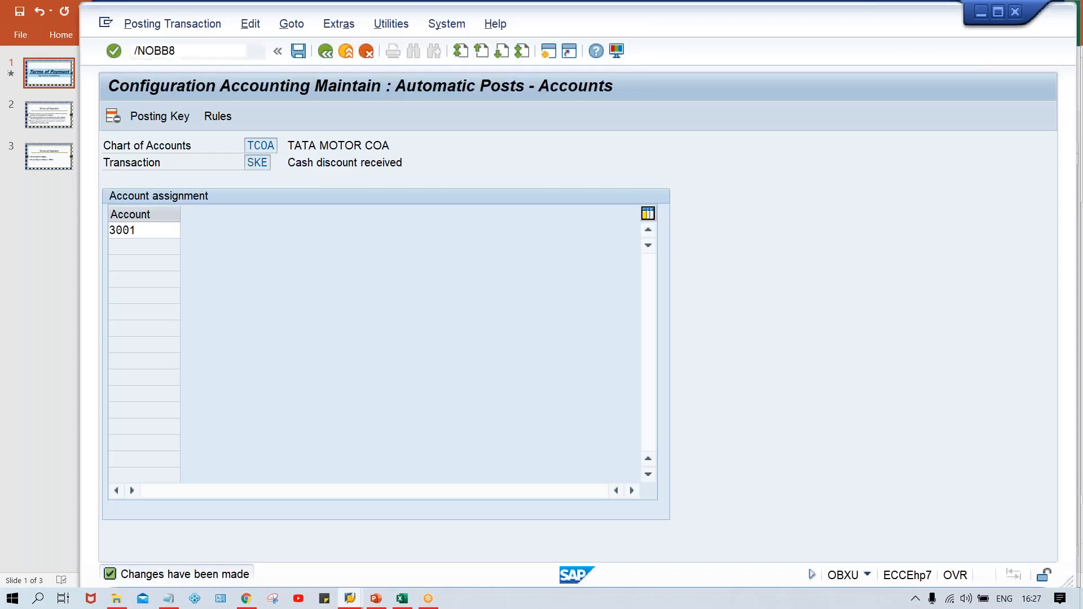
{"action": "key", "text": "Return"}
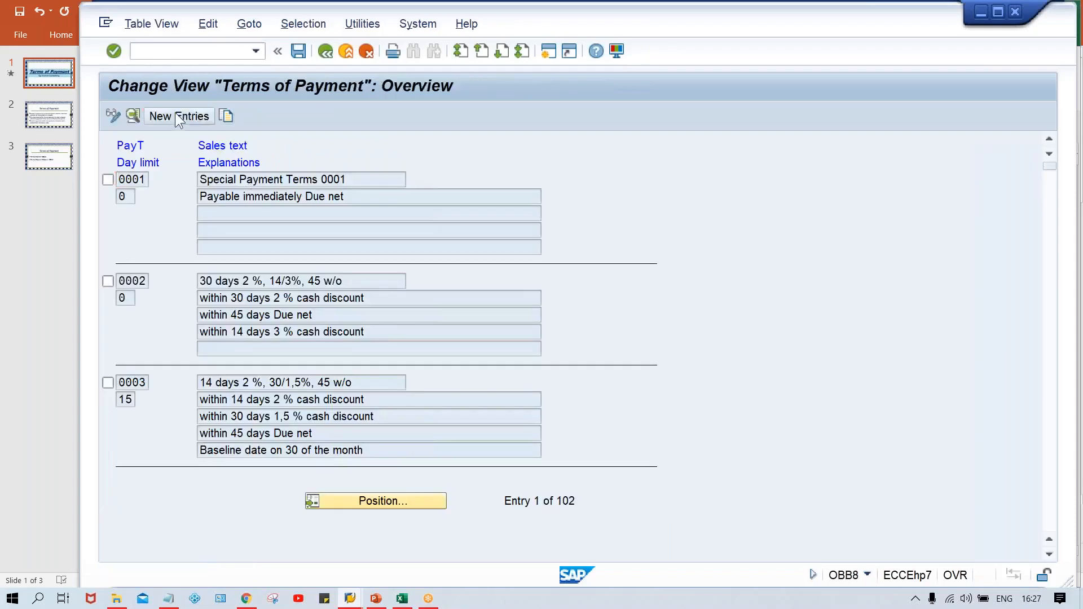
Step: Start a new terms of payment entry with the key TM34 and check it against the TM34 row in the Class workbook
{"action": "left_click", "coordinate": [175, 116]}
{"action": "type", "text": "TM"}
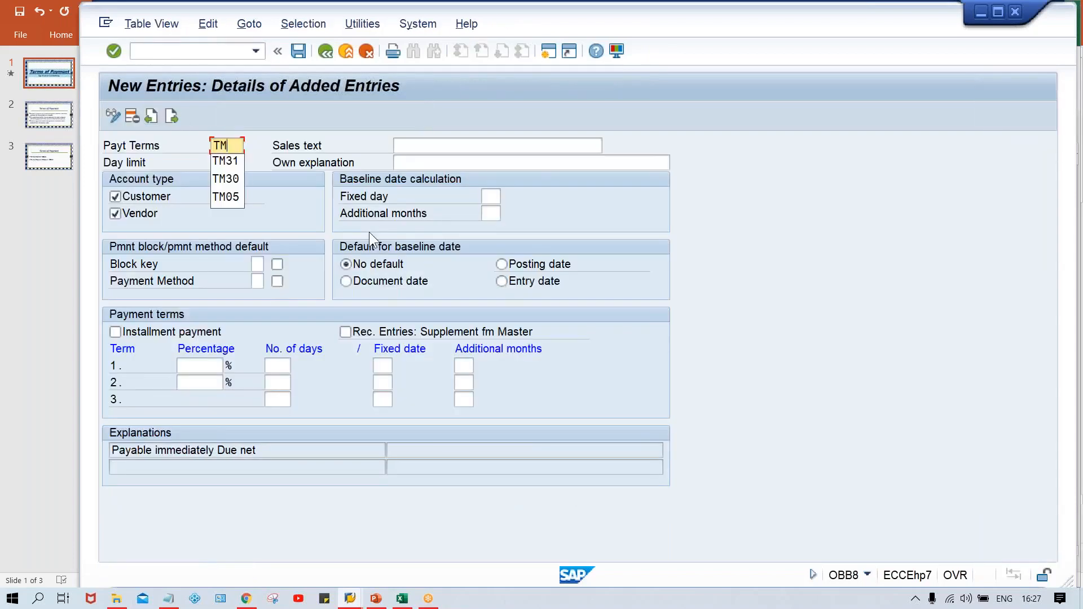
{"action": "type", "text": "34"}
{"action": "key", "text": "alt+Tab"}
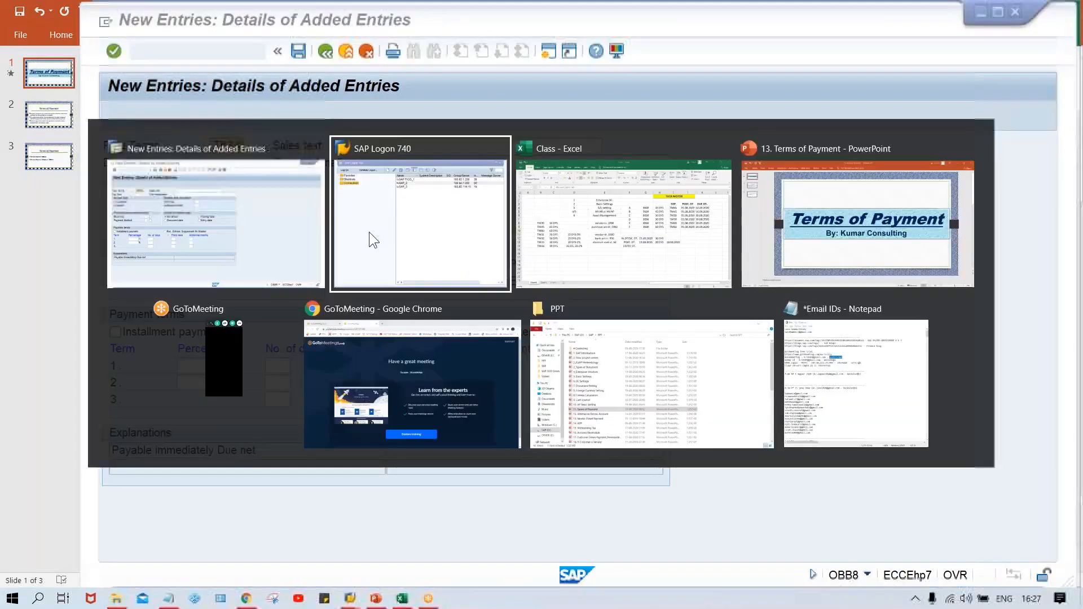
{"action": "key", "text": "alt+Tab"}
{"action": "left_click", "coordinate": [221, 395]}
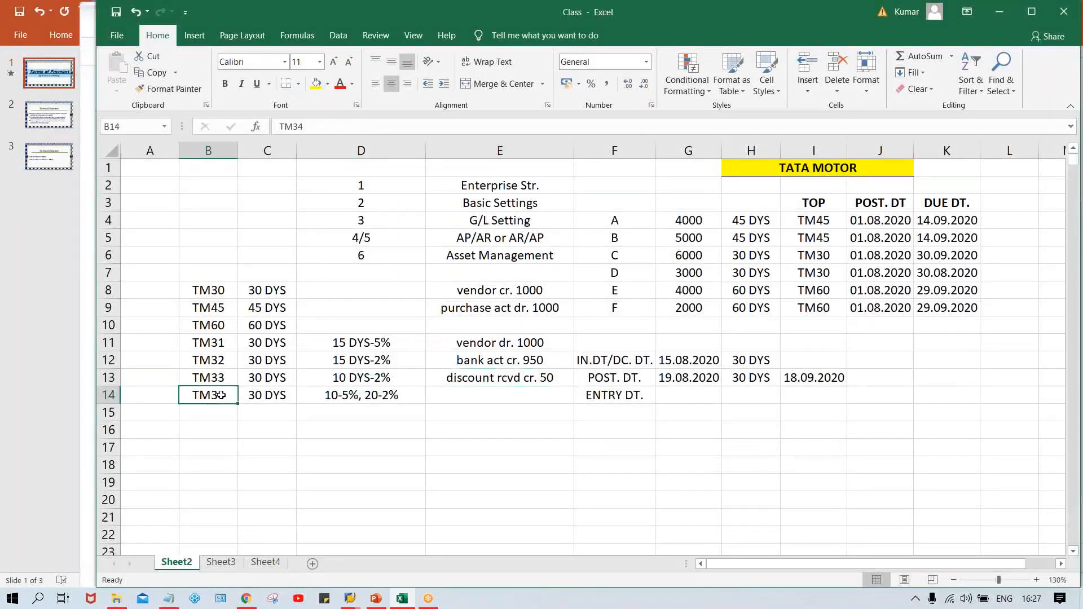
{"action": "key", "text": "alt+Tab"}
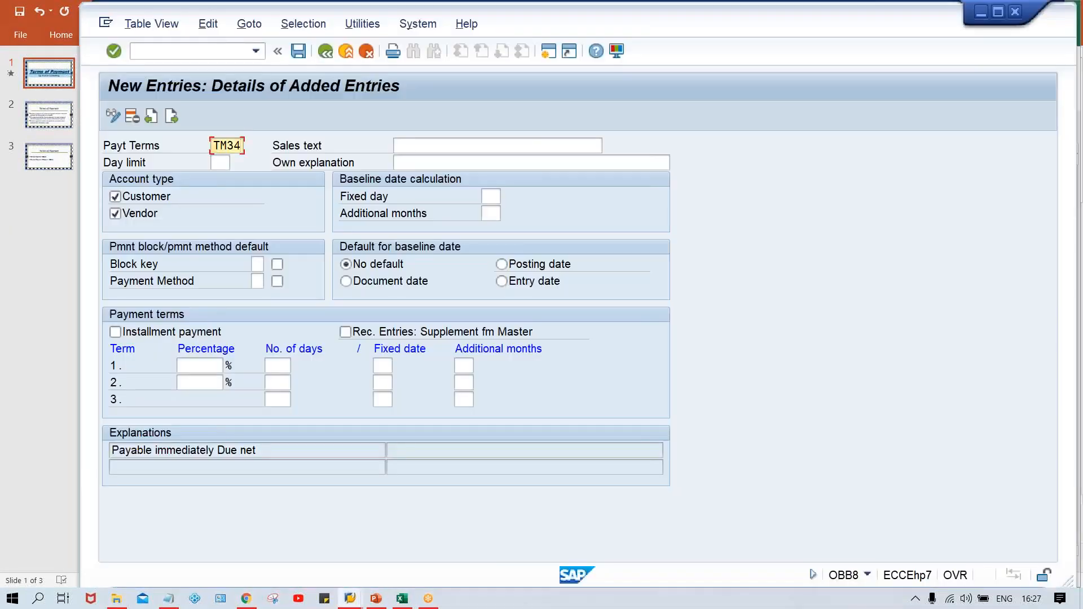
Step: Set the TM34 payment terms to 5% within 10 days, 2% within 20 days and net due in 30 days
{"action": "left_click", "coordinate": [206, 366]}
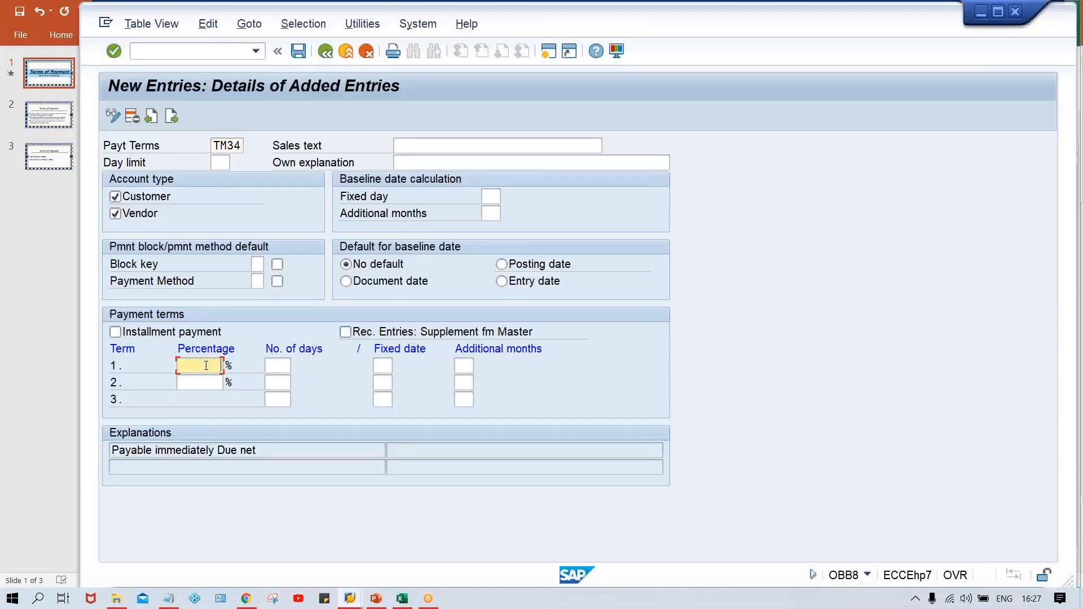
{"action": "type", "text": "5"}
{"action": "key", "text": "Tab"}
{"action": "type", "text": "10"}
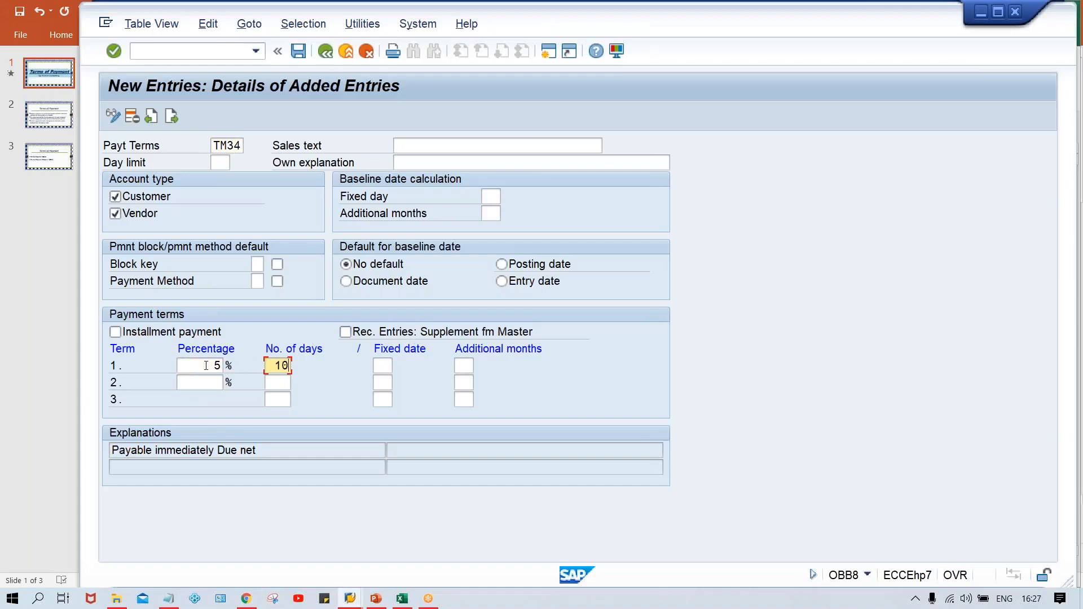
{"action": "left_click", "coordinate": [205, 366]}
{"action": "key", "text": "Down"}
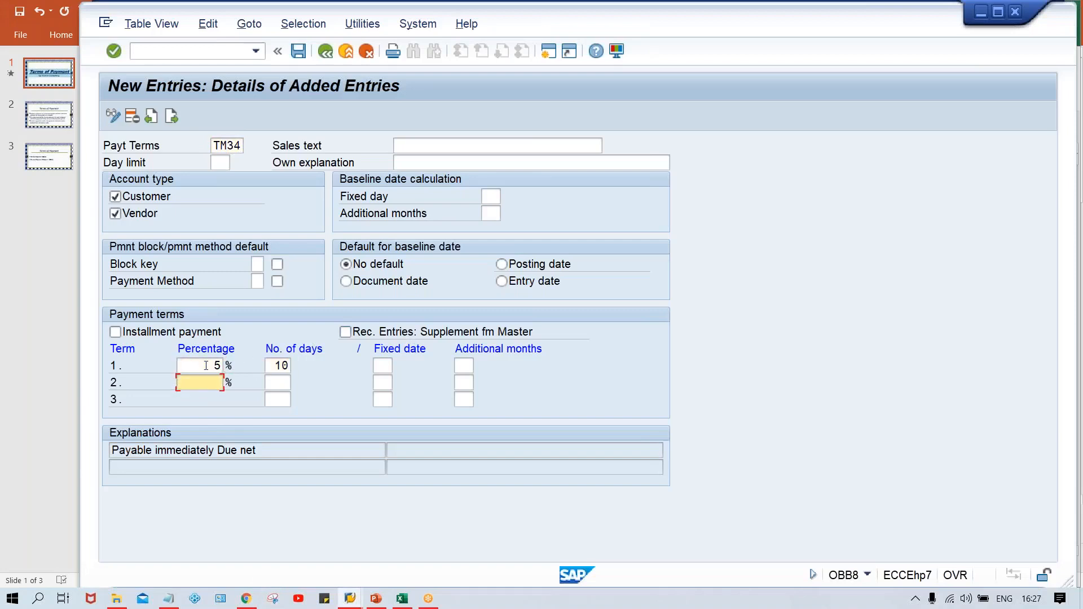
{"action": "type", "text": "2"}
{"action": "key", "text": "Tab"}
{"action": "type", "text": "20"}
{"action": "key", "text": "Down"}
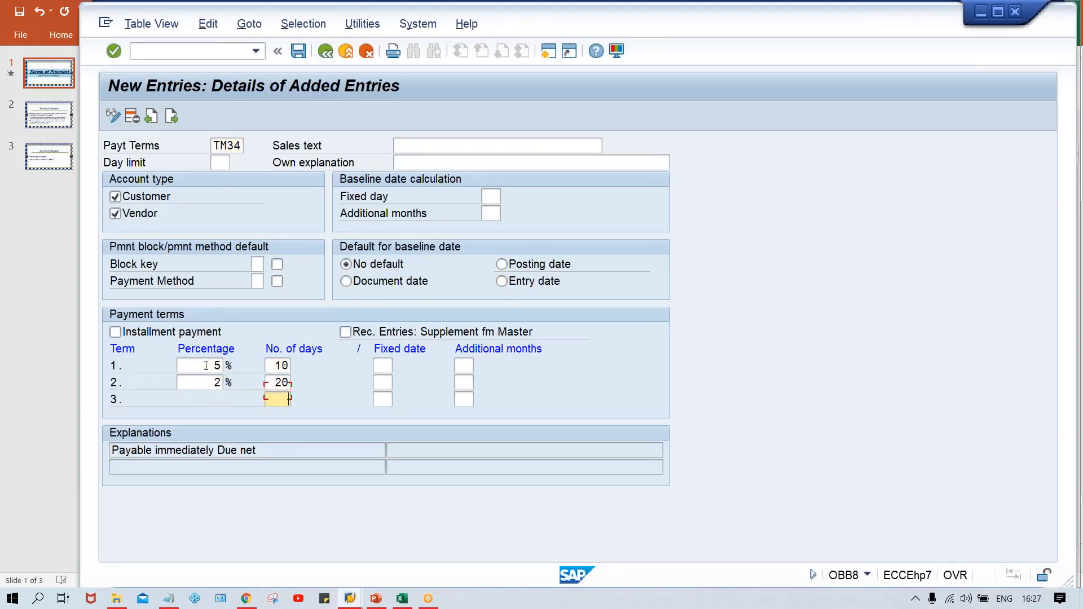
{"action": "type", "text": "30"}
{"action": "key", "text": "Return"}
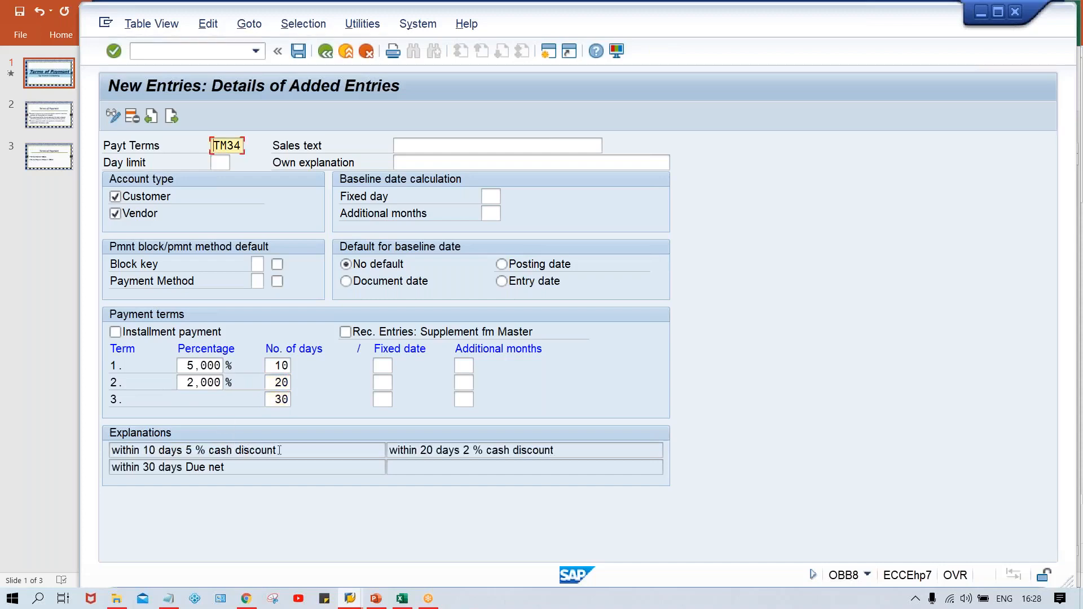
{"action": "left_click", "coordinate": [298, 450]}
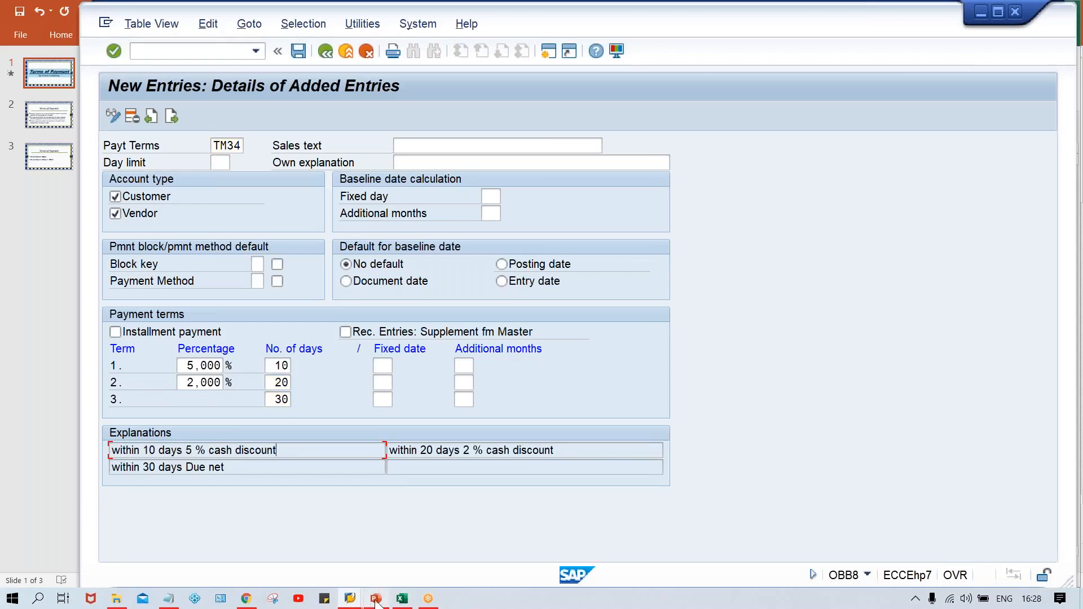
Step: Copy the text "10-5%, 20-2%" from cell D14 of the Class workbook into the sales text of TM34 and review the net due explanation
{"action": "left_click", "coordinate": [402, 603]}
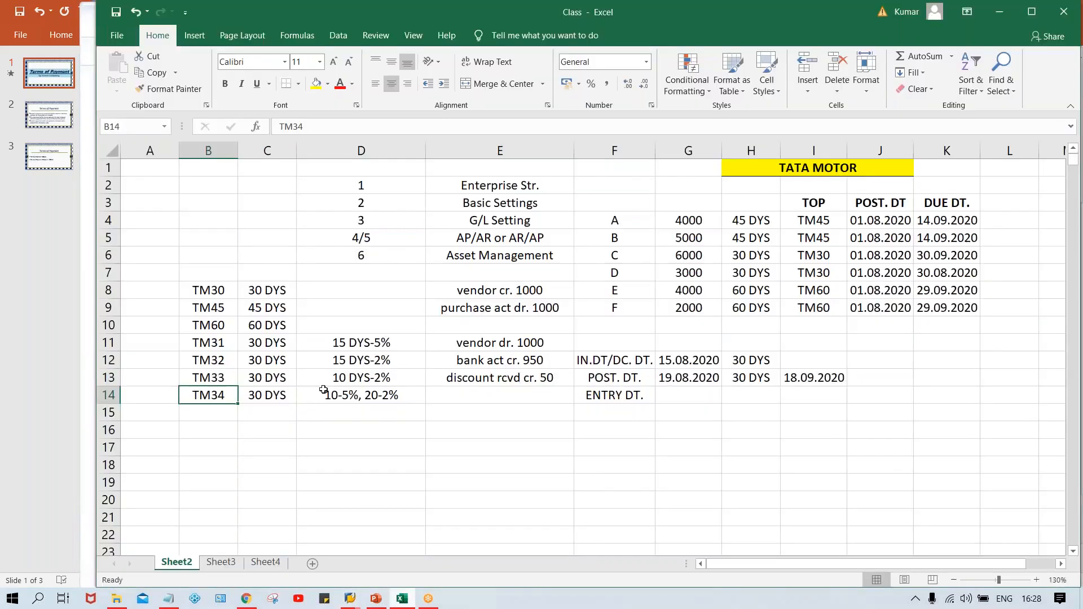
{"action": "left_click", "coordinate": [352, 395]}
{"action": "key", "text": "ctrl+c"}
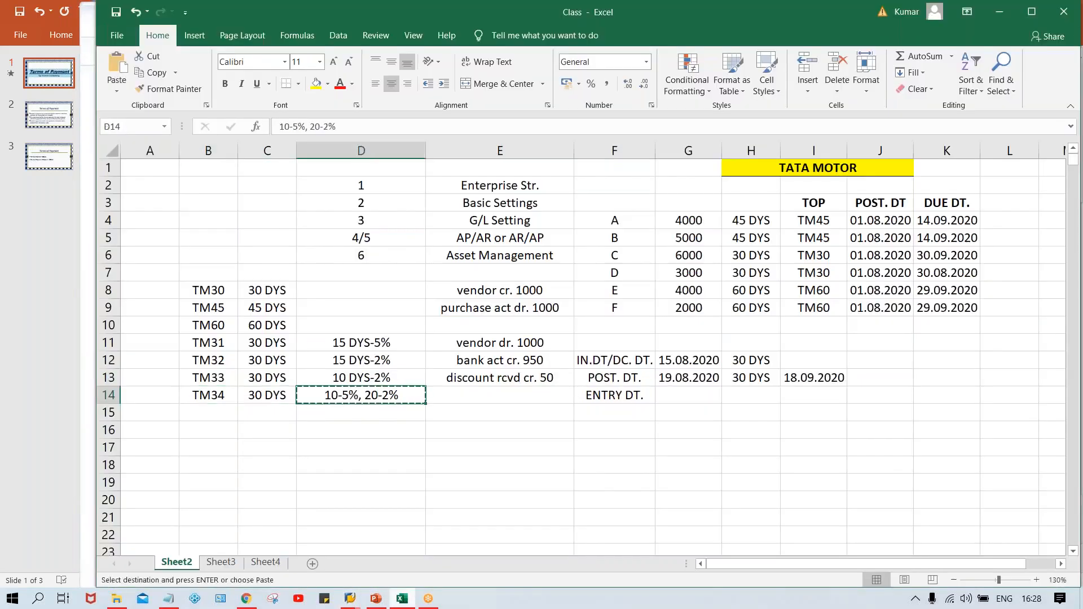
{"action": "key", "text": "alt+Tab"}
{"action": "left_click", "coordinate": [442, 140]}
{"action": "key", "text": "ctrl+v"}
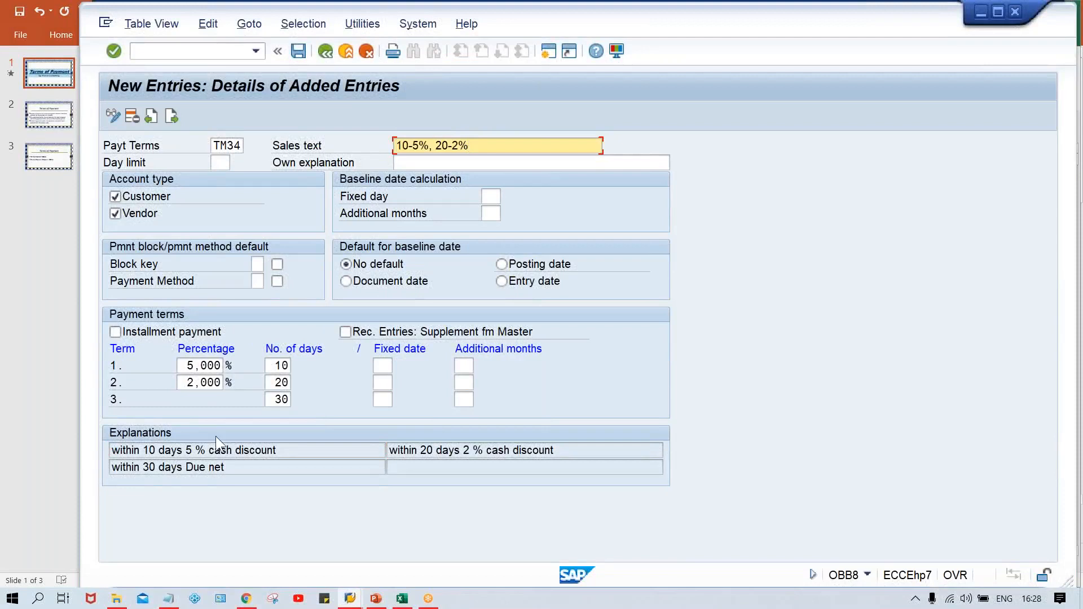
{"action": "left_click_drag", "start_coordinate": [144, 467], "coordinate": [226, 468]}
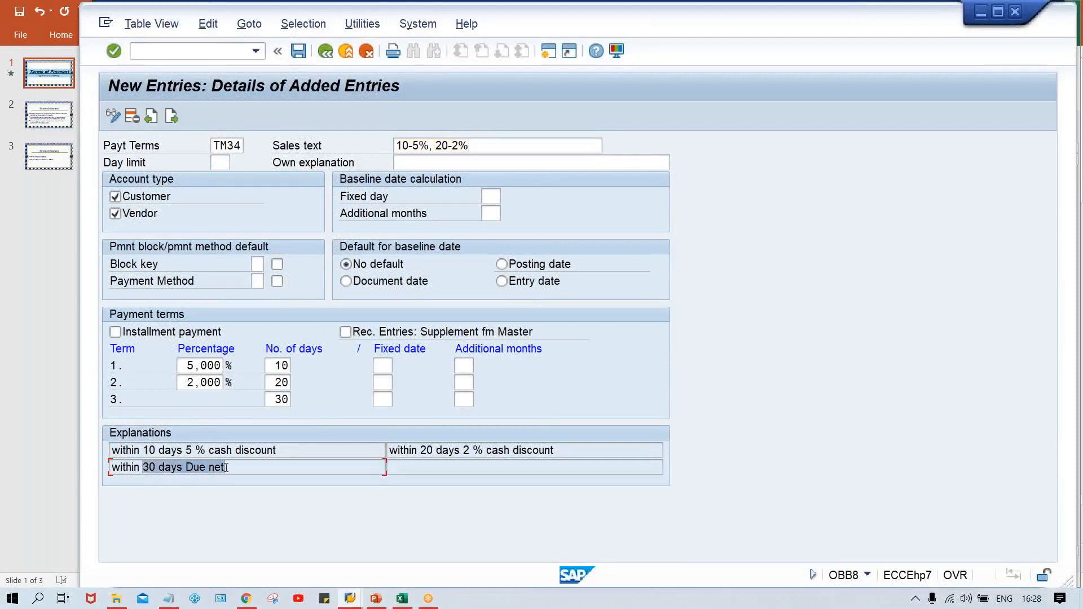
Step: Extend the sales text to "10-5%, 20-2%, 30 days Due net" and copy the same text into the own explanation
{"action": "left_click", "coordinate": [226, 467]}
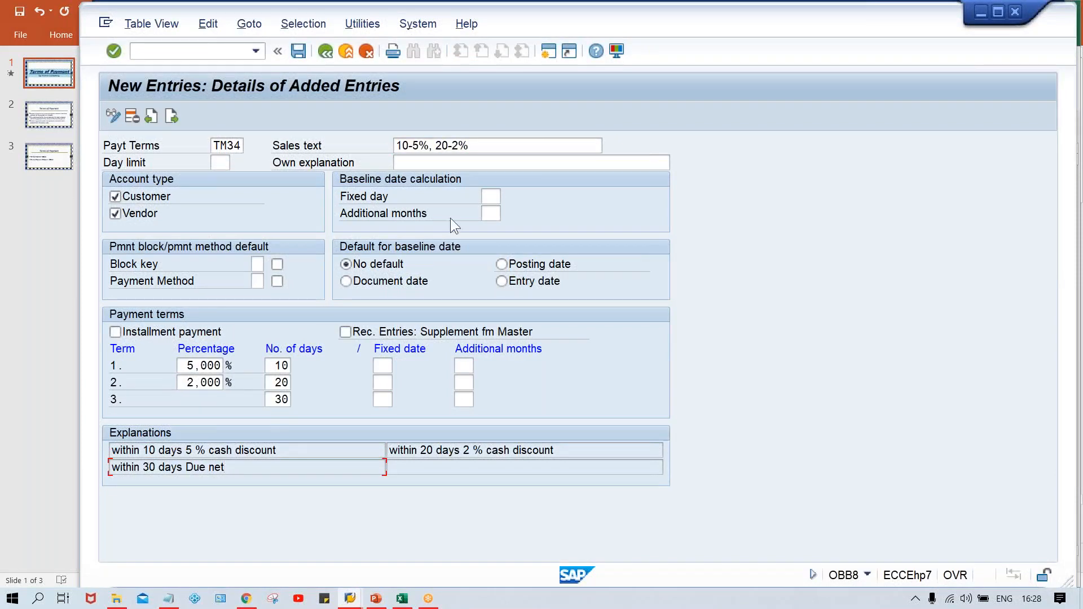
{"action": "left_click", "coordinate": [488, 146]}
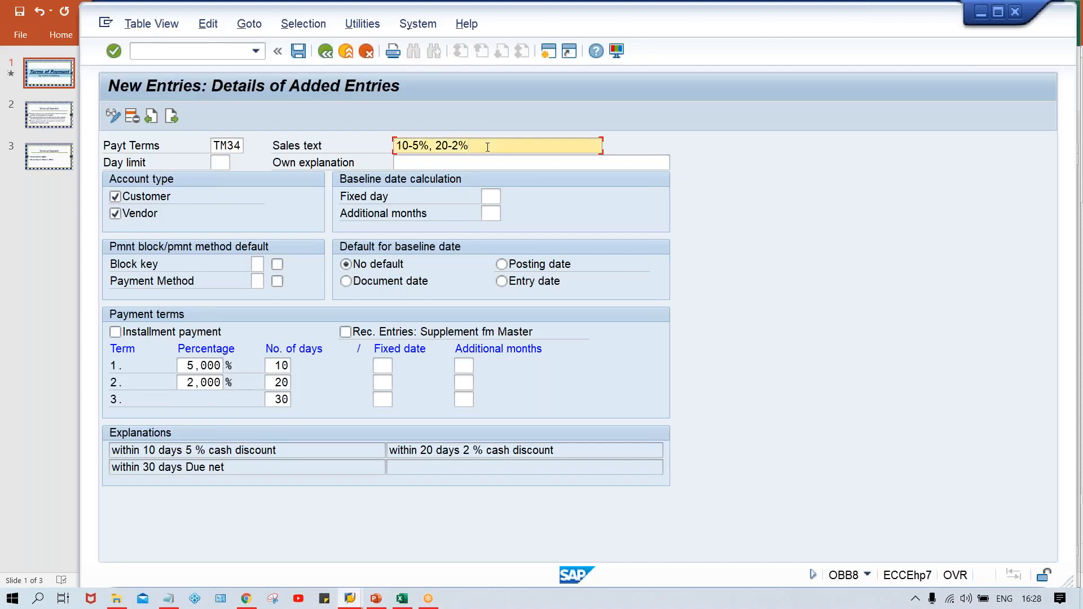
{"action": "type", "text": ","}
{"action": "key", "text": "ctrl+v"}
{"action": "key", "text": "Tab"}
{"action": "key", "text": "Tab"}
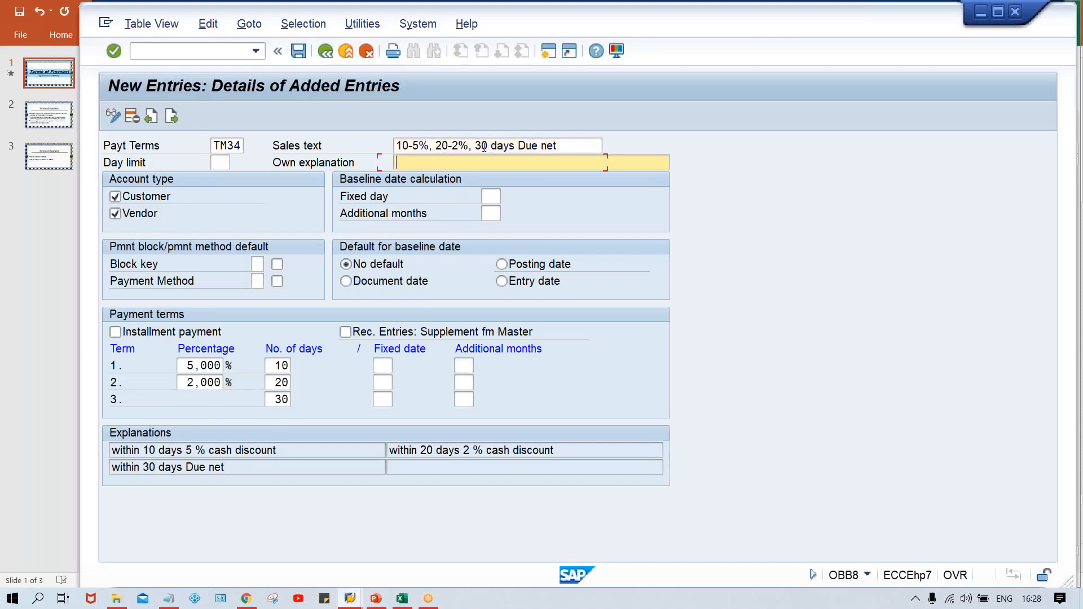
{"action": "key", "text": "ctrl+v"}
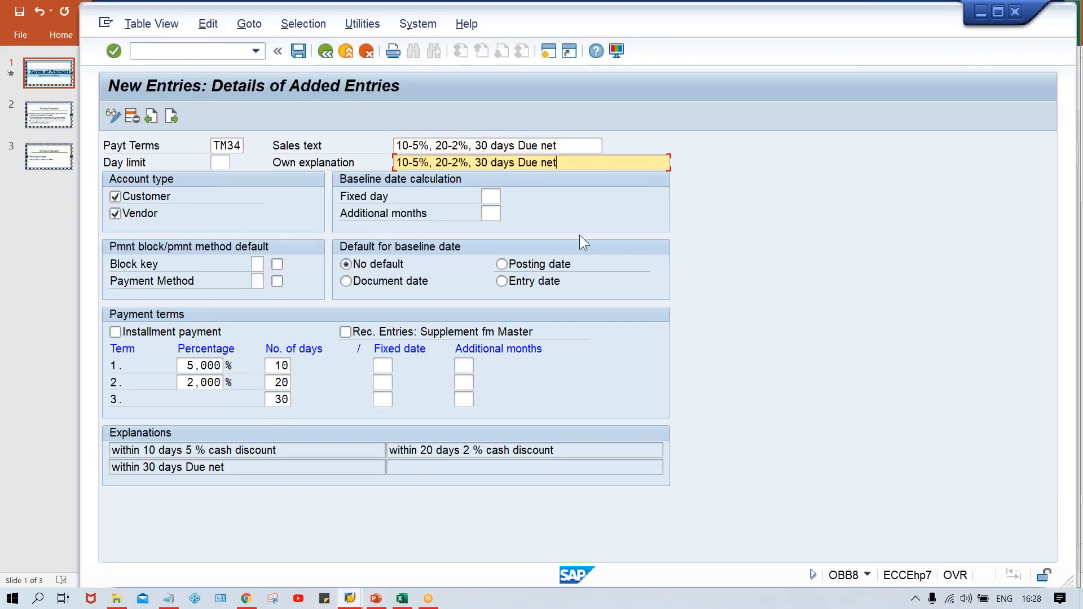
Step: Set the posting date as the default baseline date, keep both customer and vendor account types, and save TM34
{"action": "left_click", "coordinate": [518, 271]}
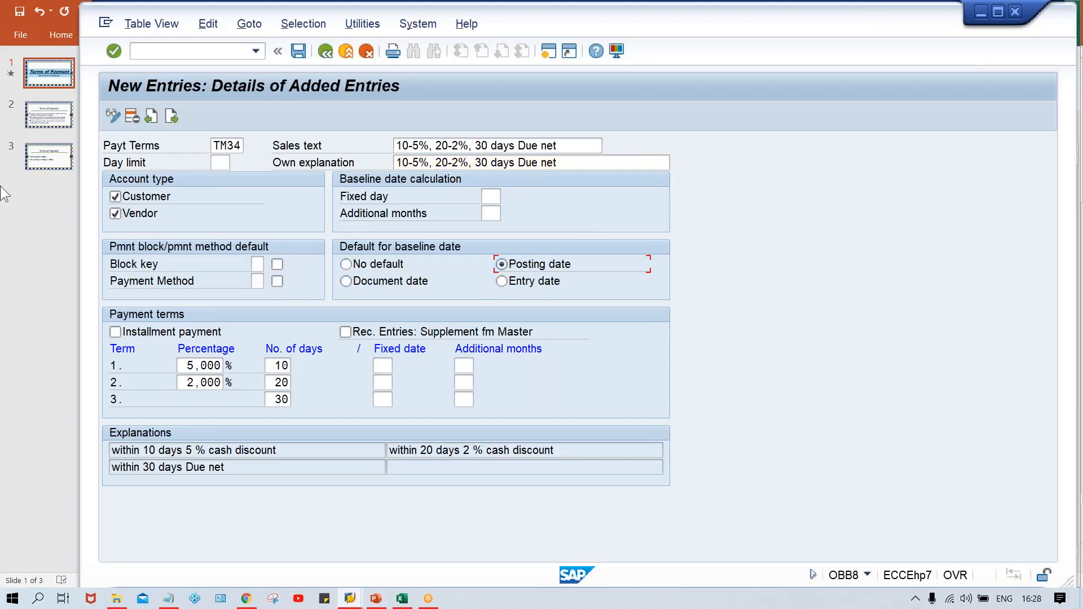
{"action": "left_click", "coordinate": [148, 214]}
{"action": "left_click", "coordinate": [141, 214]}
{"action": "left_click", "coordinate": [128, 201]}
{"action": "key", "text": "ctrl+s"}
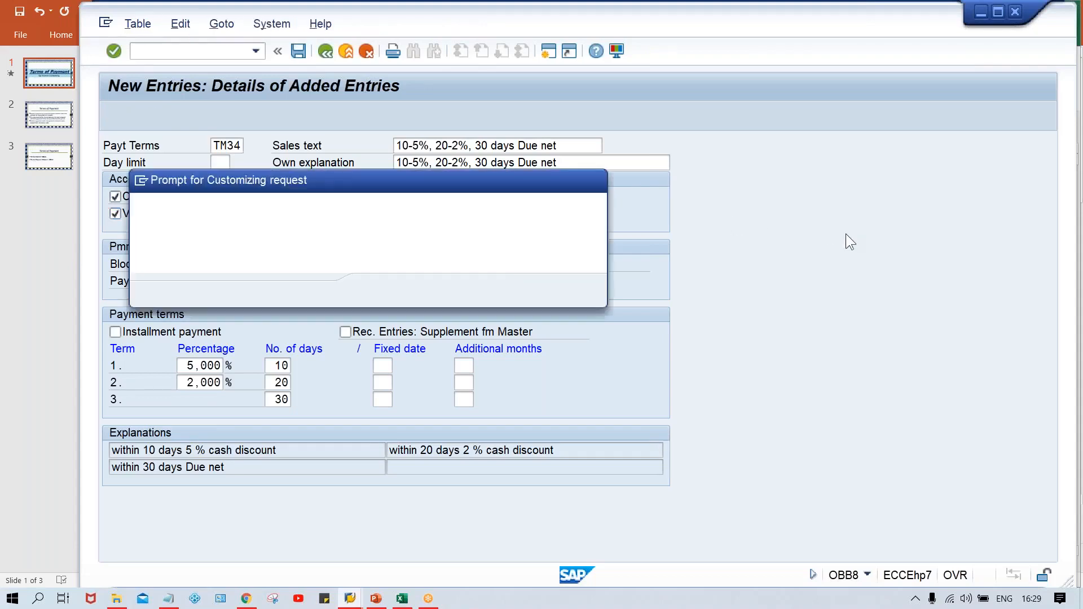
{"action": "key", "text": "Return"}
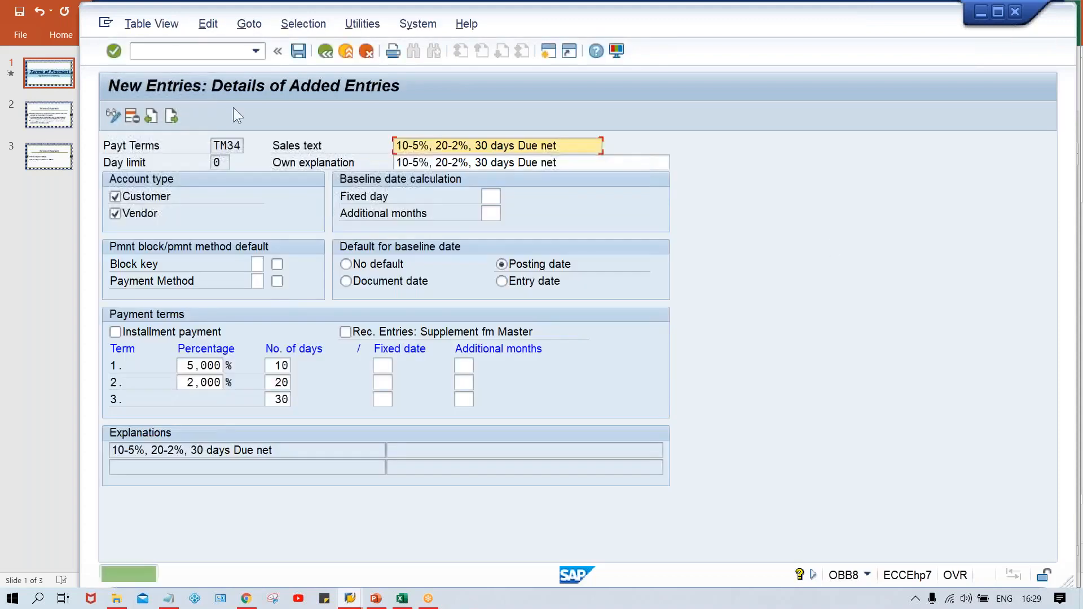
{"action": "left_click", "coordinate": [182, 48]}
{"action": "type", "text": "/N"}
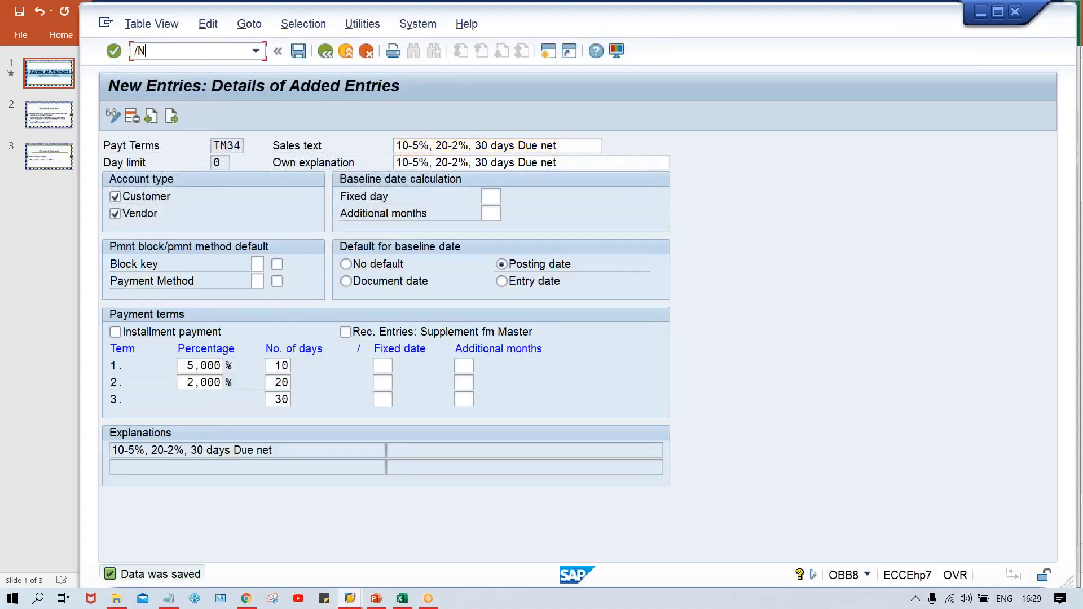
{"action": "type", "text": "OBB8"}
{"action": "key", "text": "Return"}
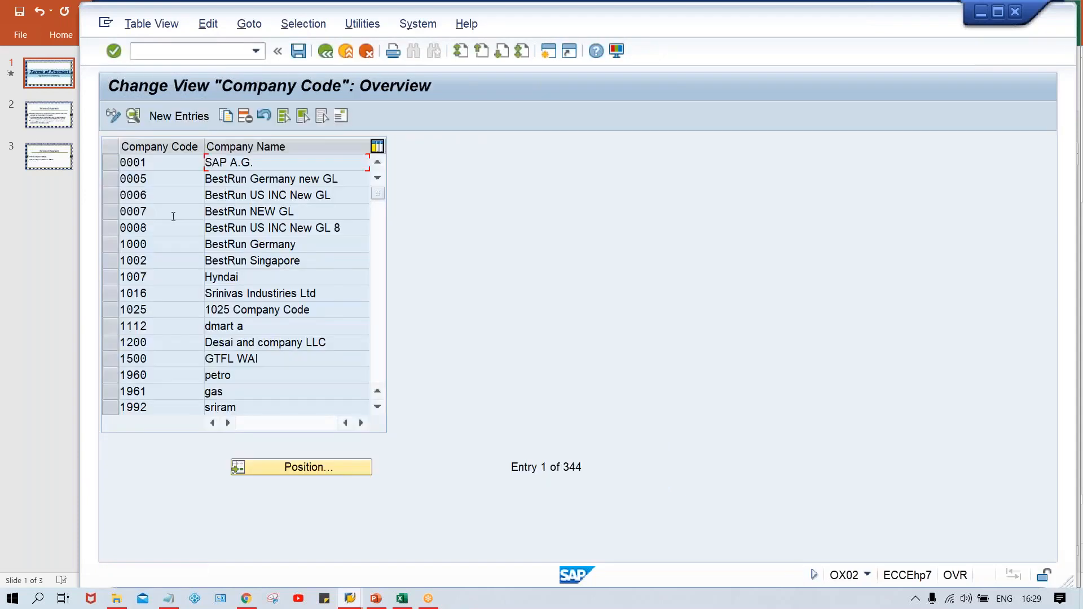
Step: Run transaction /NXK02 and open the company code payment transactions of the test vendor in company code TM00
{"action": "type", "text": "/NXK02"}
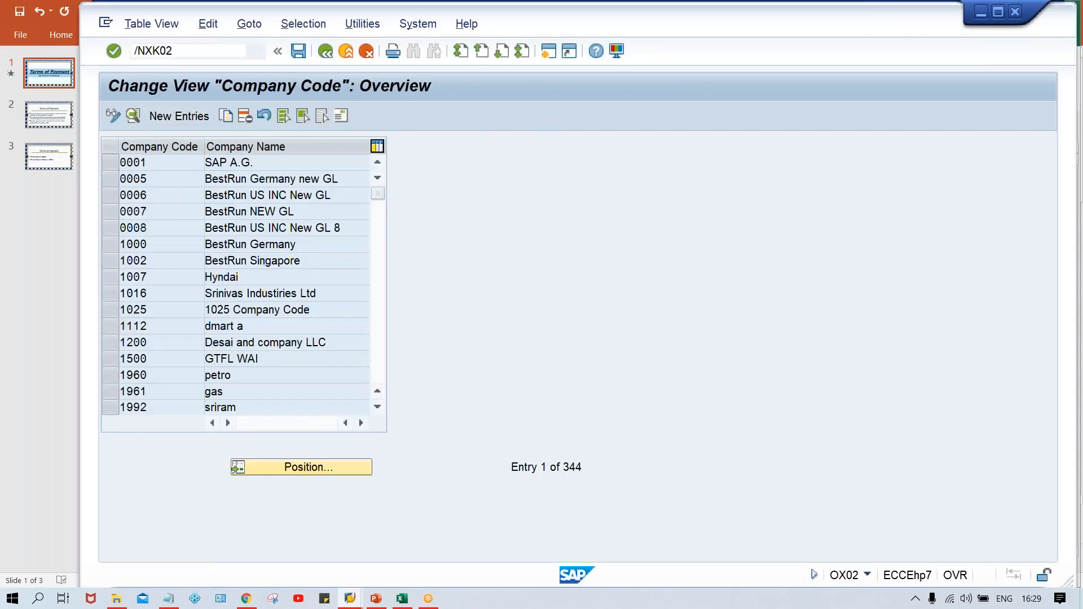
{"action": "key", "text": "Return"}
{"action": "key", "text": "Down"}
{"action": "key", "text": "Return"}
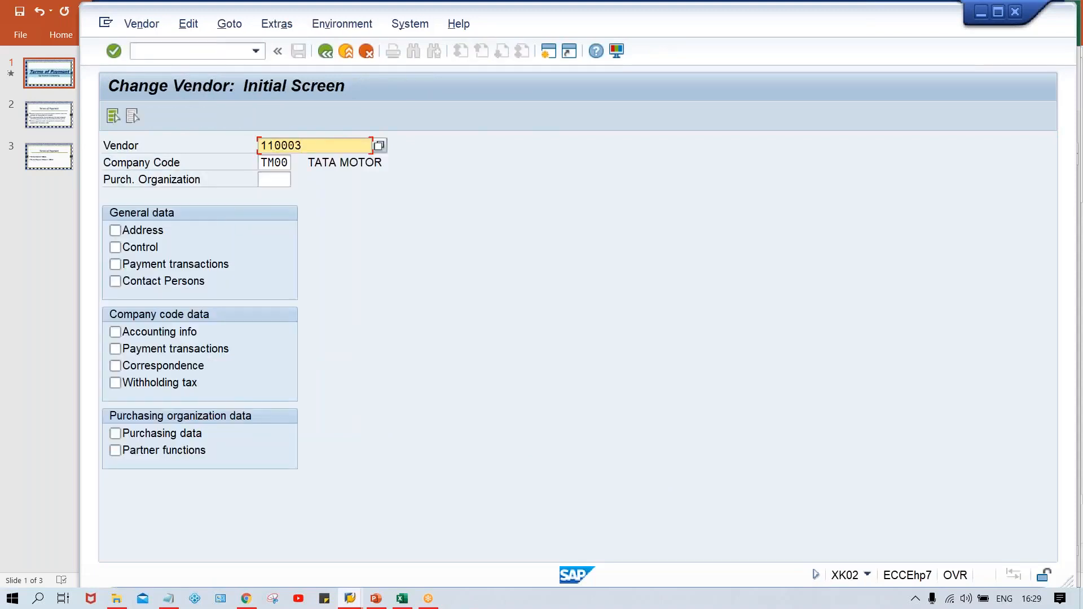
{"action": "left_click", "coordinate": [198, 349]}
{"action": "key", "text": "Return"}
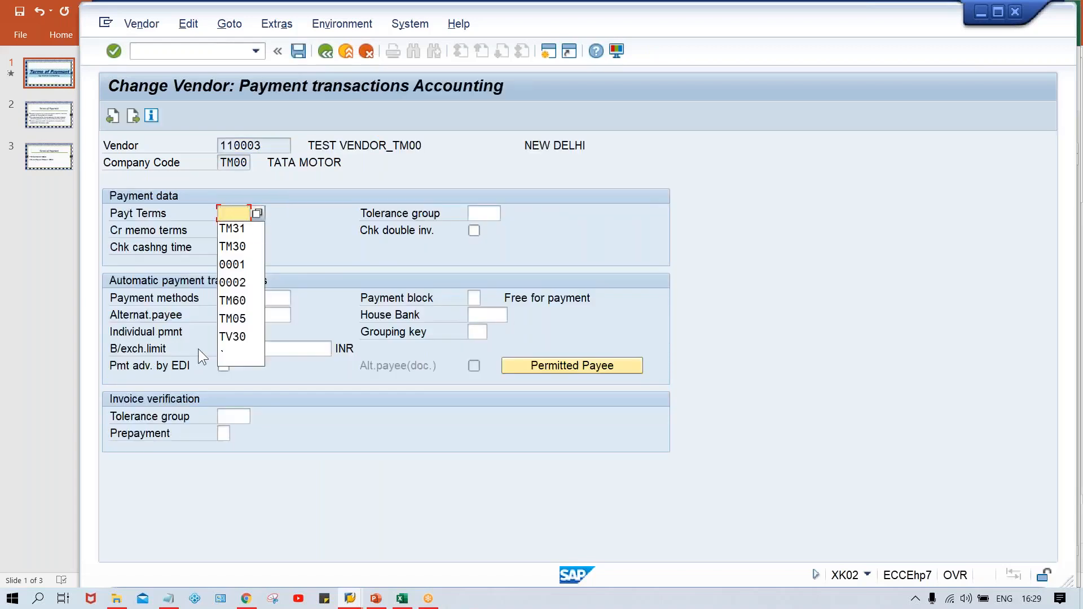
Step: Assign payment terms TM34 to the vendor and save the vendor master
{"action": "type", "text": "TM3"}
{"action": "key", "text": "Delete"}
{"action": "type", "text": "4"}
{"action": "key", "text": "ctrl+s"}
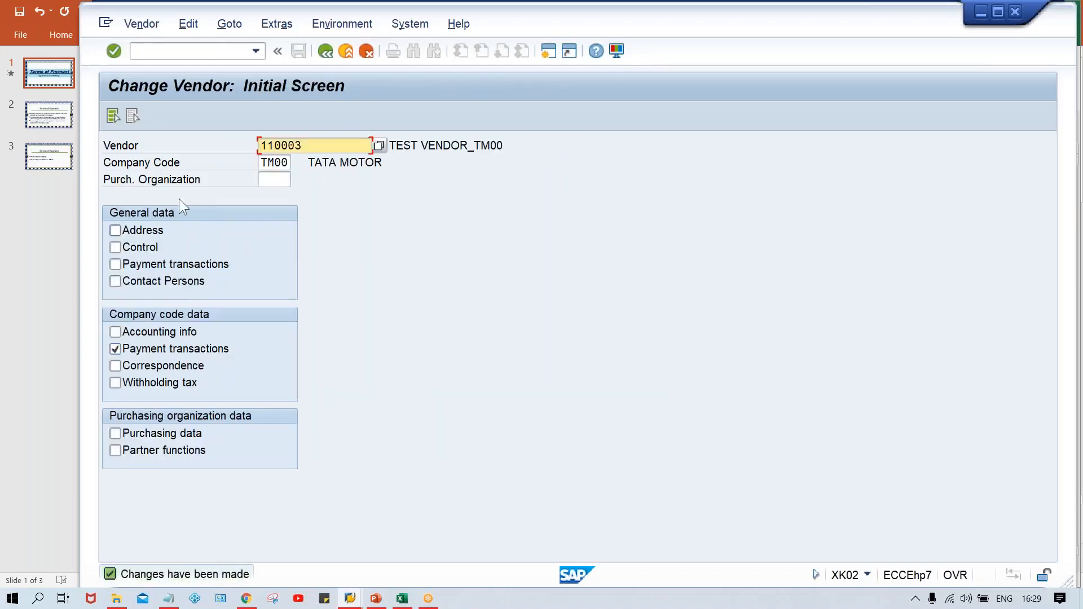
Step: Start a vendor invoice with transaction FB60 for the test vendor, with invoice date 15.08.2020
{"action": "type", "text": "/NFB6"}
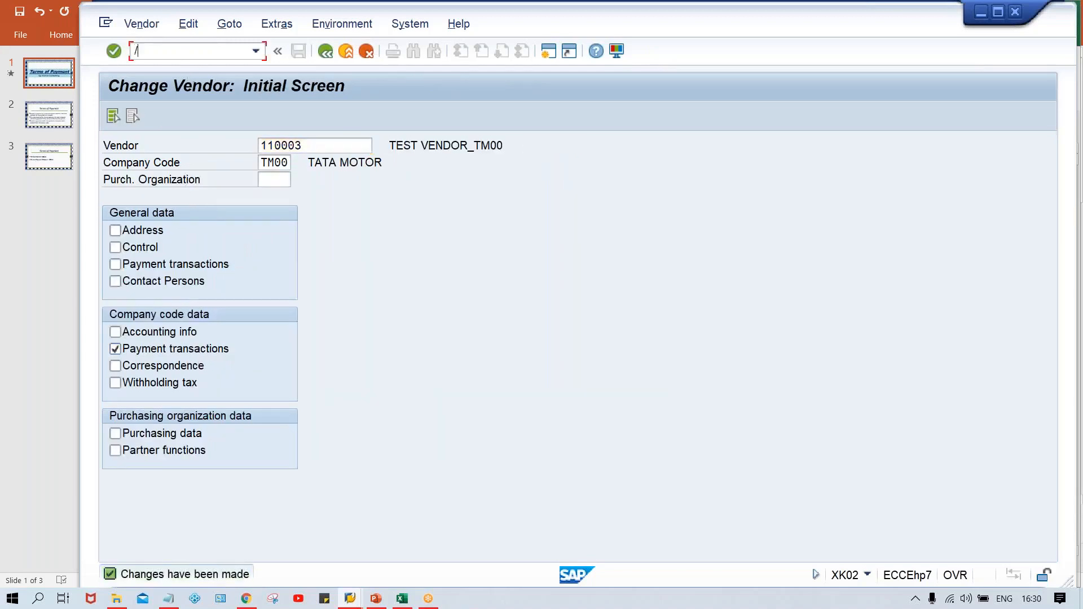
{"action": "key", "text": "Return"}
{"action": "key", "text": "Down"}
{"action": "key", "text": "Tab"}
{"action": "key", "text": "Tab"}
{"action": "key", "text": "Down"}
{"action": "key", "text": "Return"}
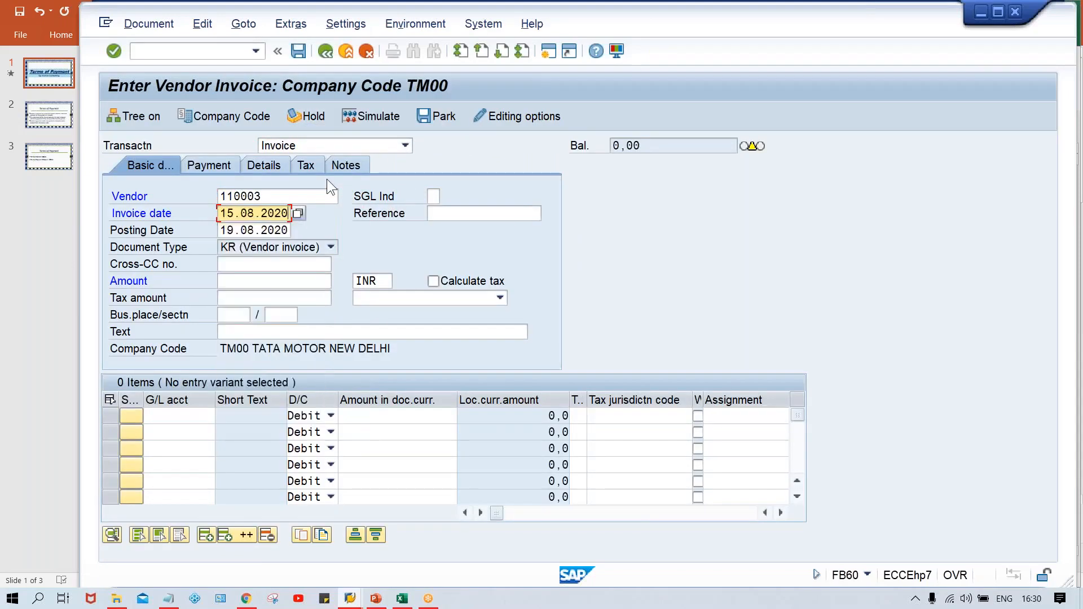
Step: Set the invoice amount to 1000 INR
{"action": "key", "text": "Tab"}
{"action": "key", "text": "Tab"}
{"action": "key", "text": "Tab"}
{"action": "key", "text": "Tab"}
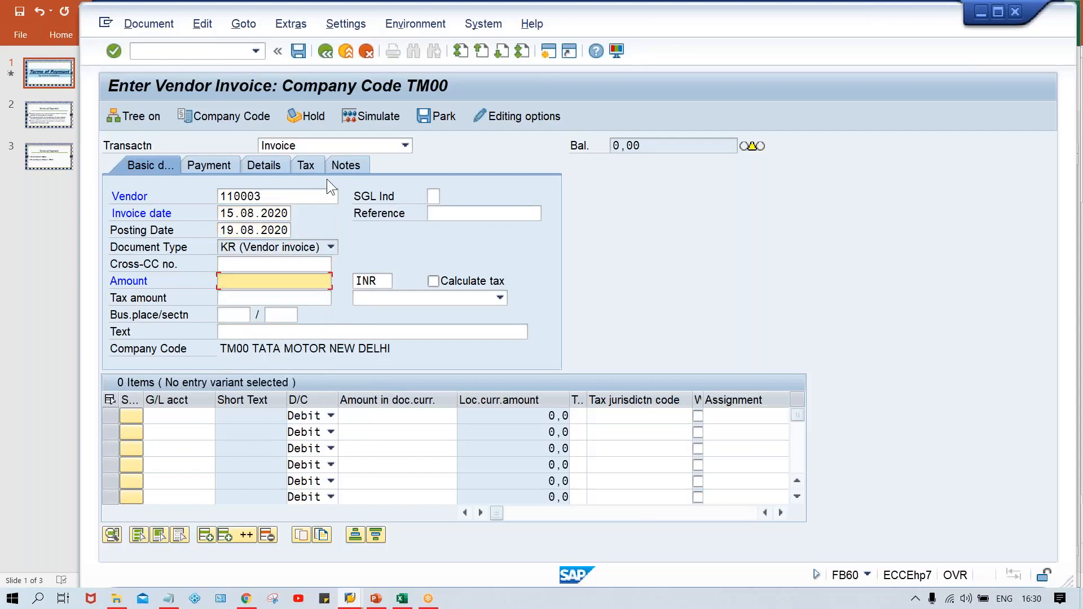
{"action": "key", "text": "Down"}
{"action": "key", "text": "Down"}
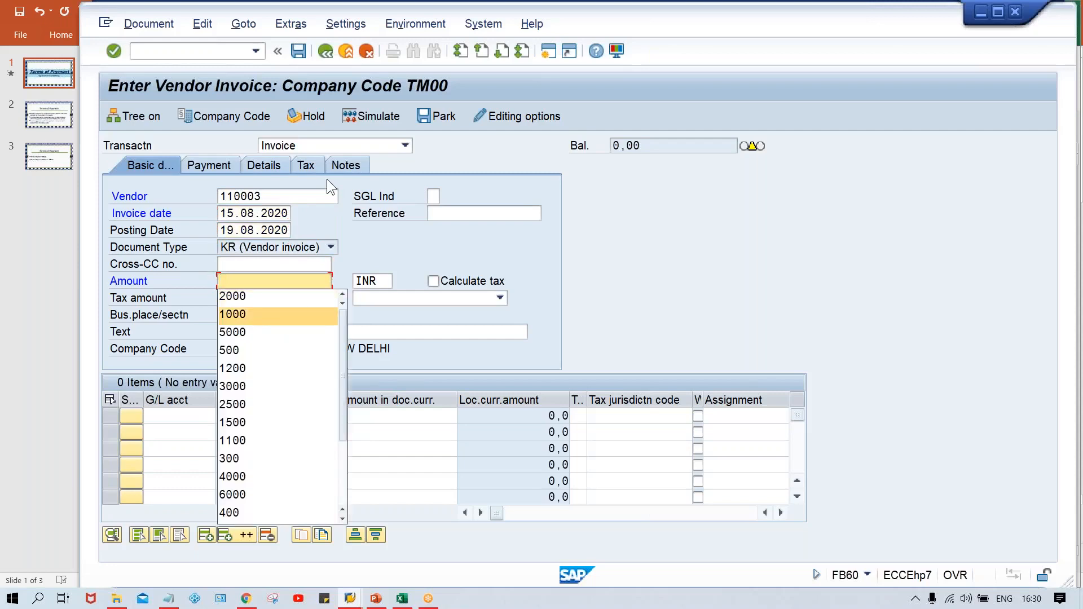
{"action": "key", "text": "Return"}
Step: Add a debit line of 1000 to the rent G/L account as the offsetting item
{"action": "key", "text": "ctrl+Tab"}
{"action": "key", "text": "Down"}
{"action": "key", "text": "Return"}
{"action": "key", "text": "Tab"}
{"action": "key", "text": "Tab"}
{"action": "type", "text": "1000"}
{"action": "key", "text": "Return"}
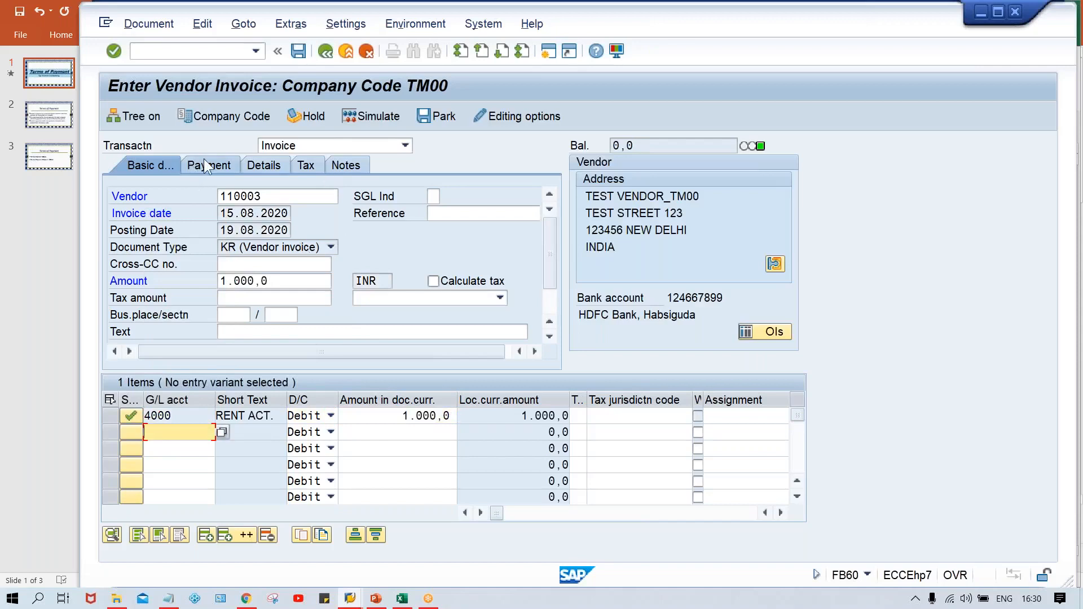
Step: Check the baseline date and TM34 discount terms in the invoice's payment data, and post the invoice
{"action": "left_click", "coordinate": [223, 164]}
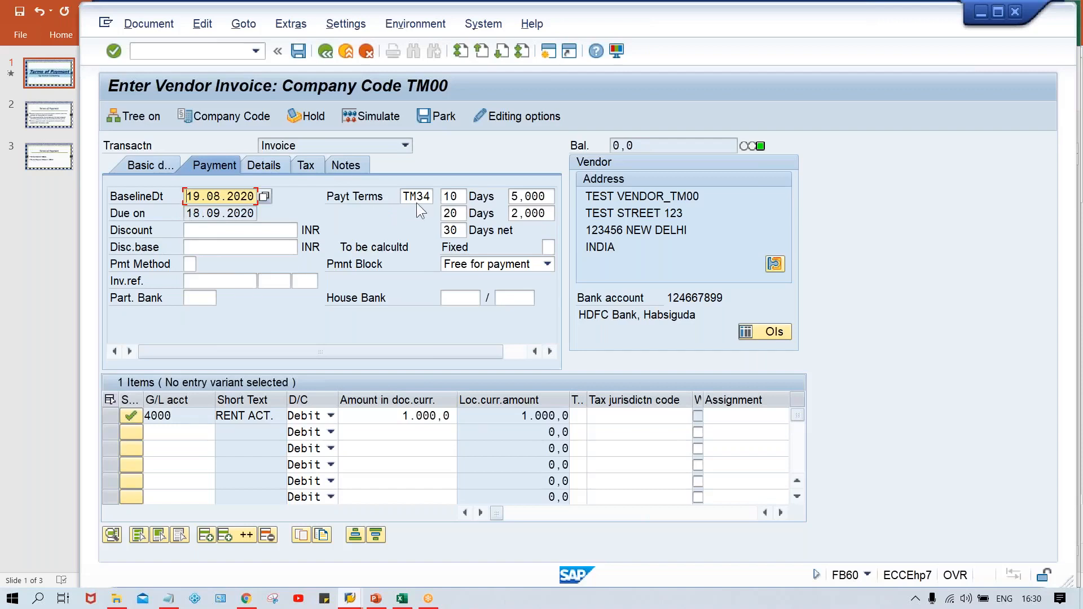
{"action": "left_click", "coordinate": [453, 197]}
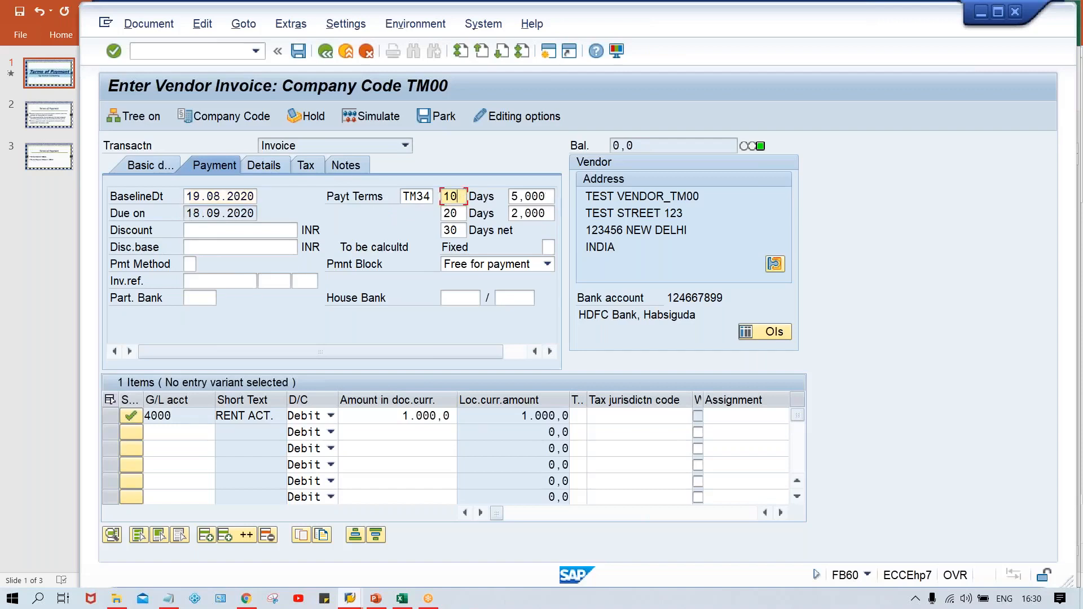
{"action": "key", "text": "Tab"}
{"action": "key", "text": "Tab"}
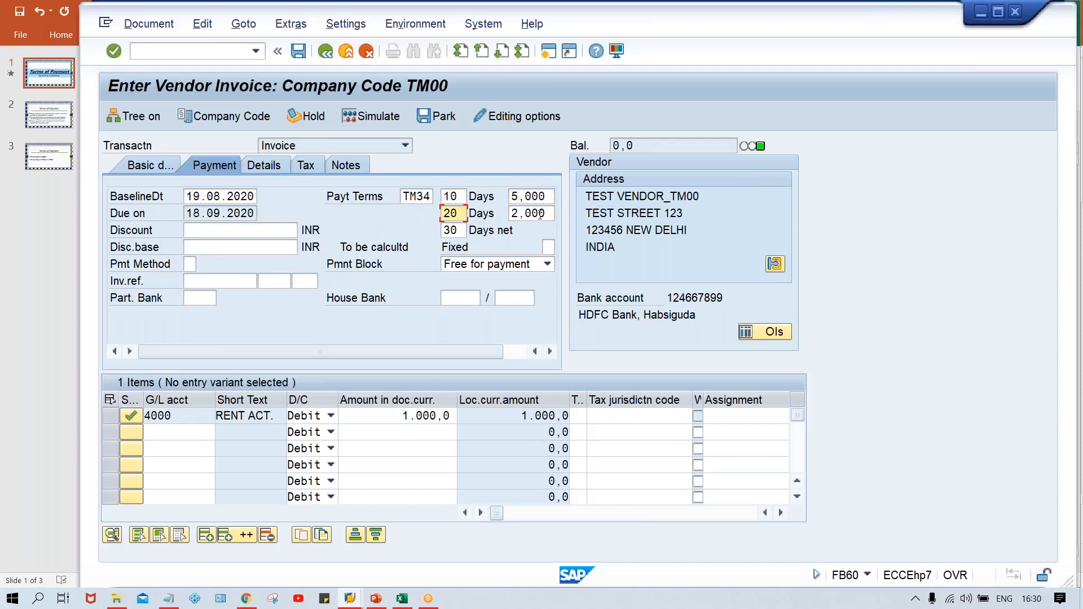
{"action": "key", "text": "Tab"}
{"action": "left_click", "coordinate": [462, 231]}
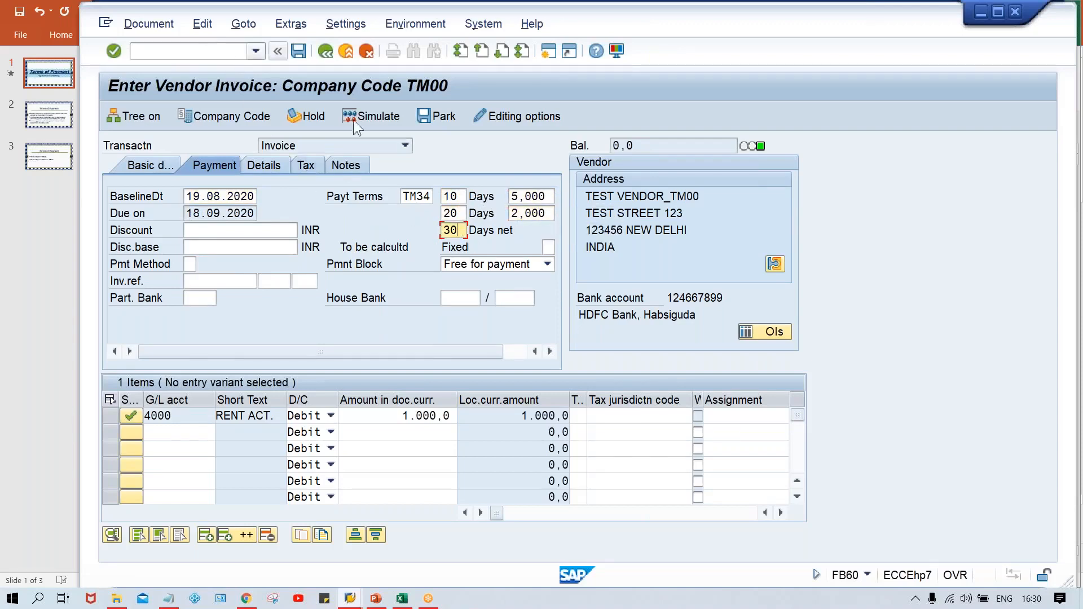
{"action": "left_click", "coordinate": [296, 52]}
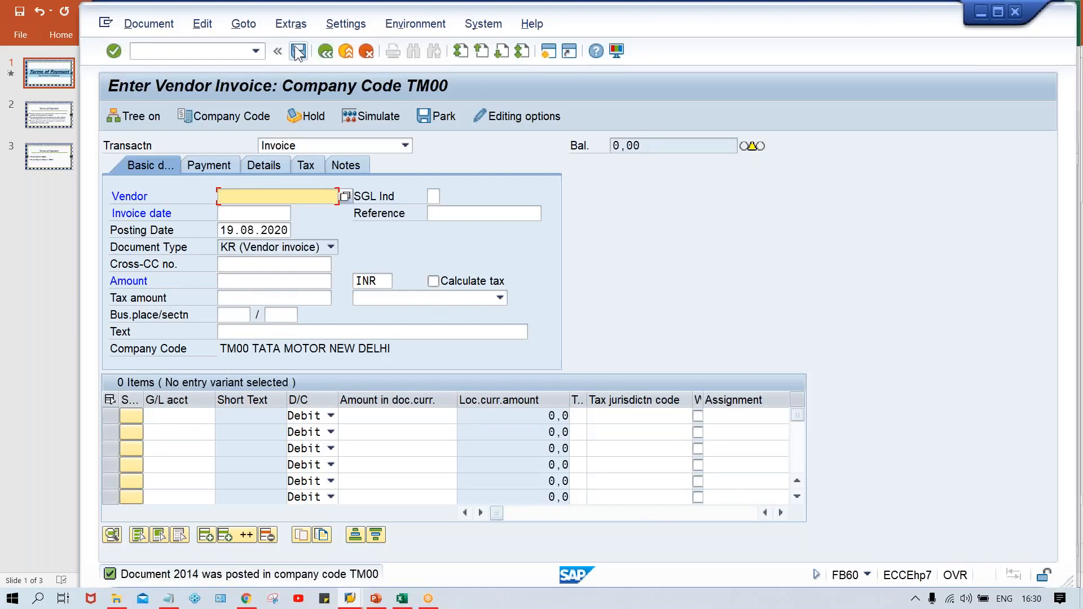
Step: Switch to the Class workbook in Excel and review the posting date, credit days and due date in row 13
{"action": "left_click", "coordinate": [211, 51]}
{"action": "type", "text": "/N"}
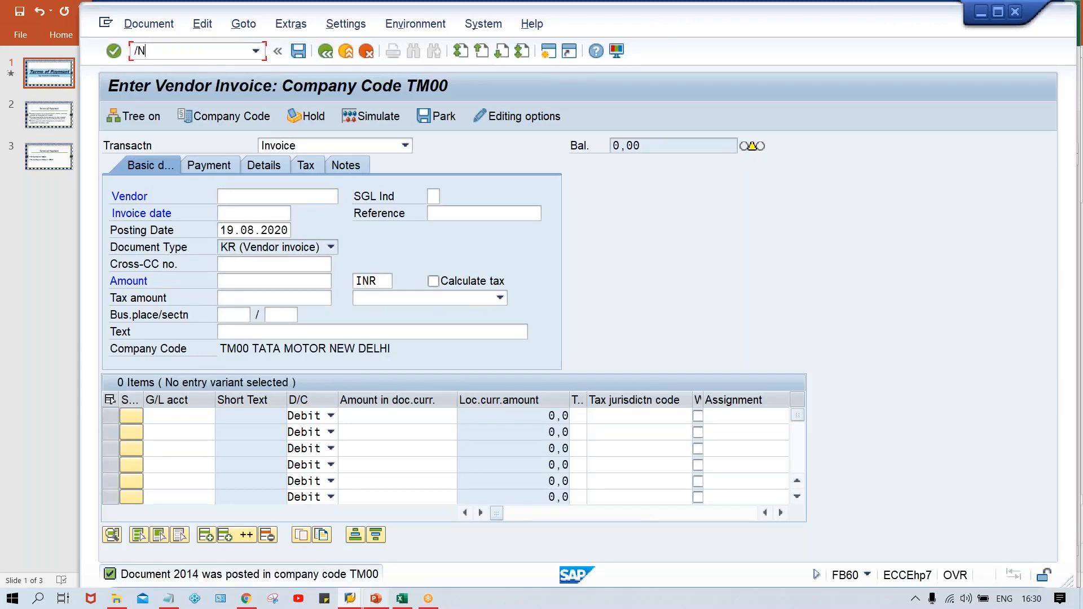
{"action": "left_click", "coordinate": [404, 601]}
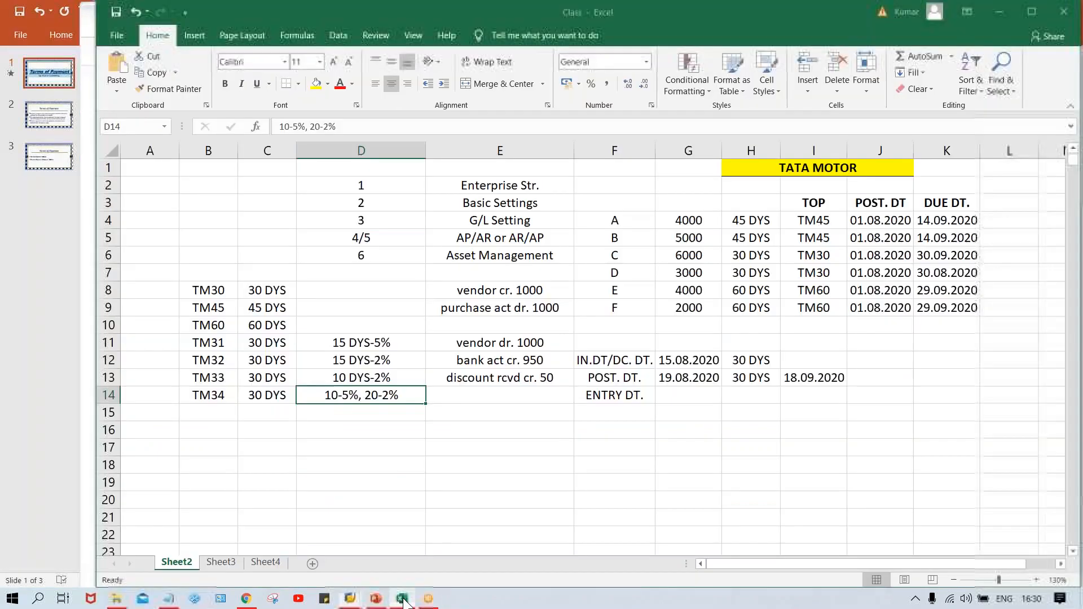
{"action": "left_click", "coordinate": [533, 483]}
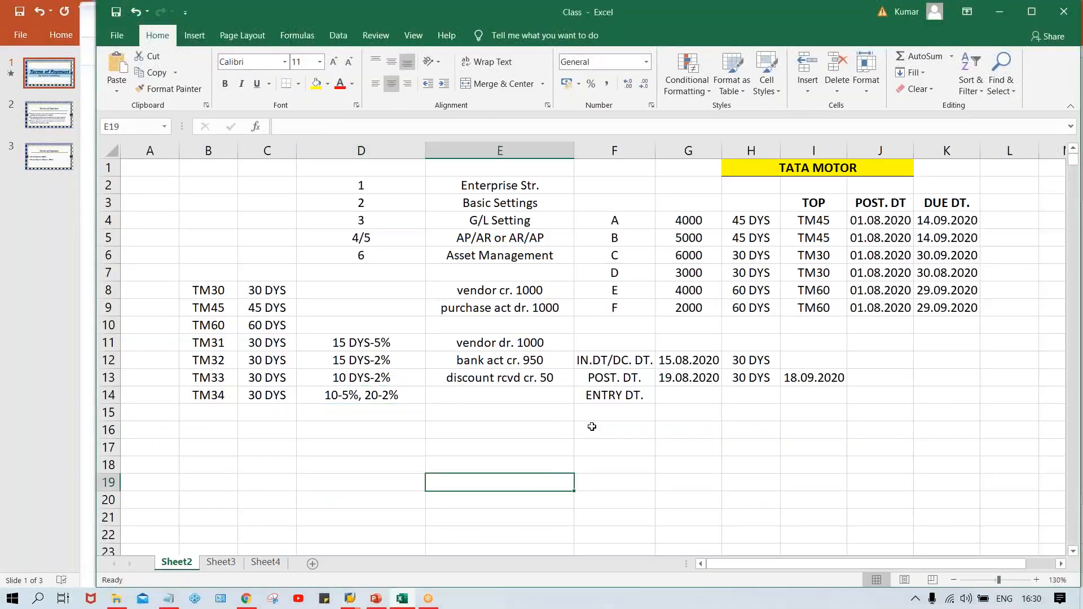
{"action": "left_click", "coordinate": [680, 377]}
{"action": "left_click", "coordinate": [747, 378]}
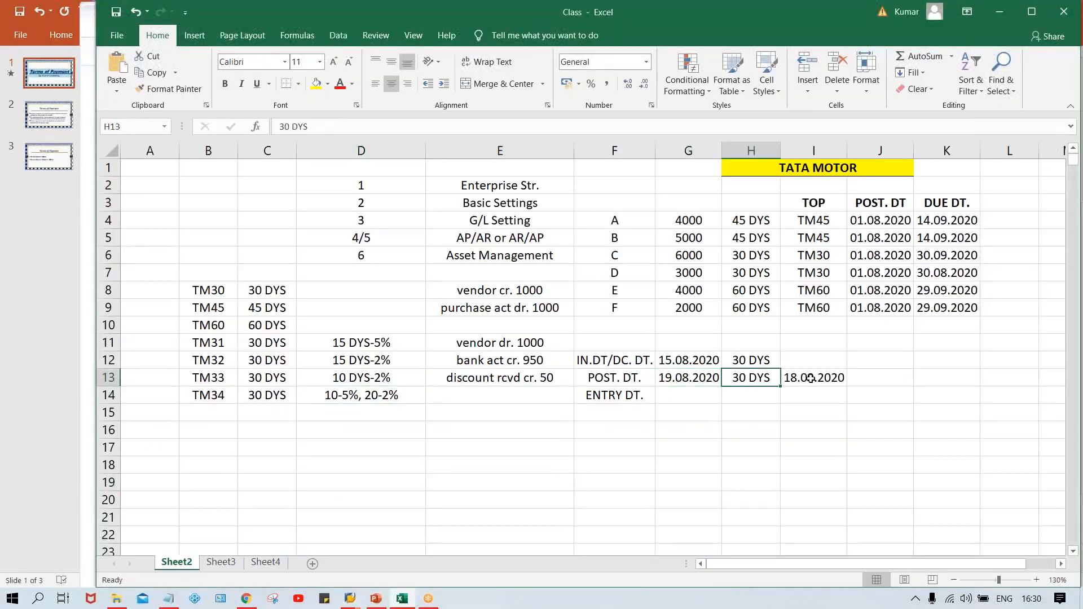
{"action": "left_click", "coordinate": [811, 378]}
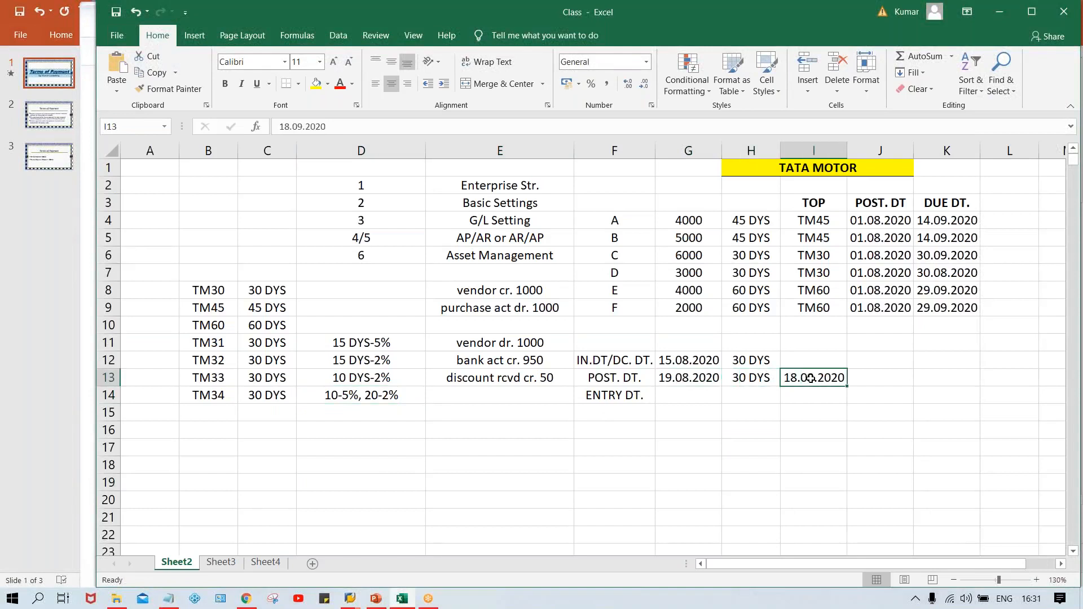
Step: Record the early payment example in row 15 with date 25.08.2020 in G15 and discount 50 in H15
{"action": "left_click", "coordinate": [676, 377]}
{"action": "left_click", "coordinate": [687, 420]}
{"action": "type", "text": "25.08.2020"}
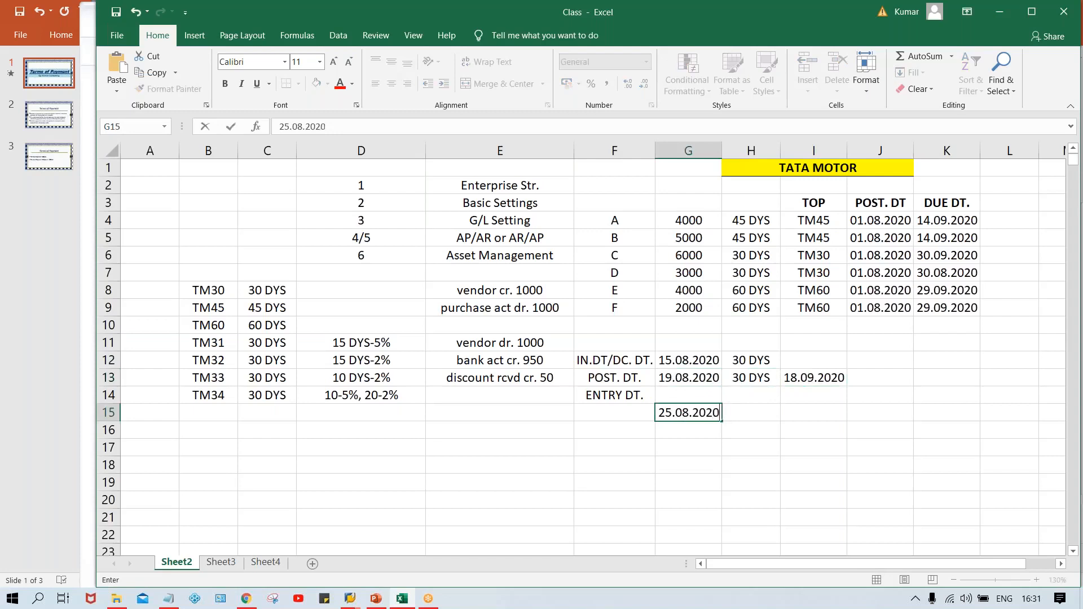
{"action": "key", "text": "Tab"}
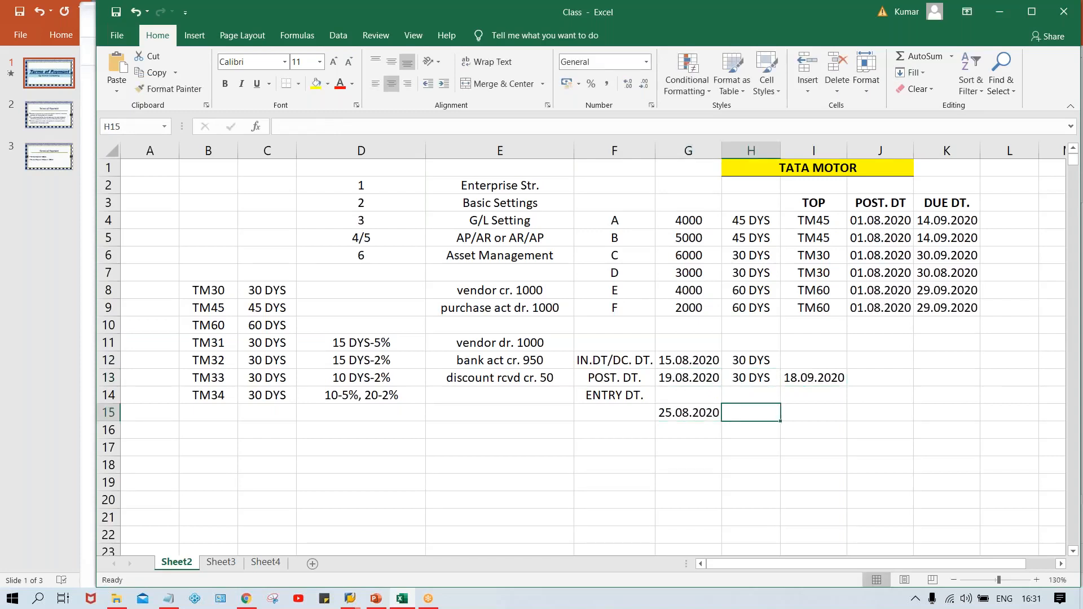
{"action": "type", "text": "50"}
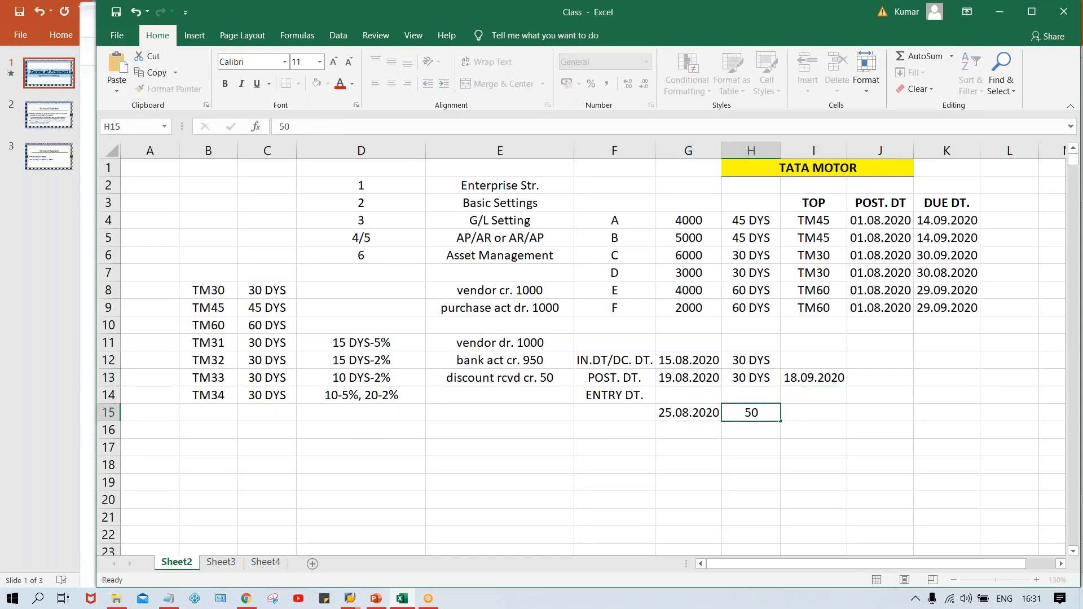
{"action": "key", "text": "Return"}
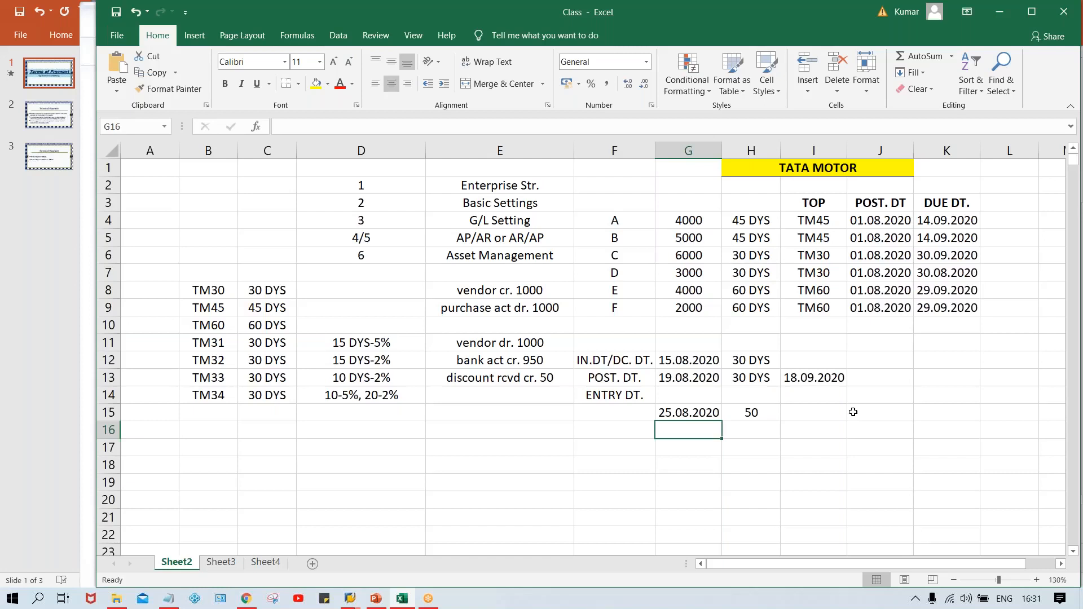
Step: Record the second payment example in row 16 with date 05.08.2020 in G16 and discount 20 in H16
{"action": "type", "text": "05.08.2020"}
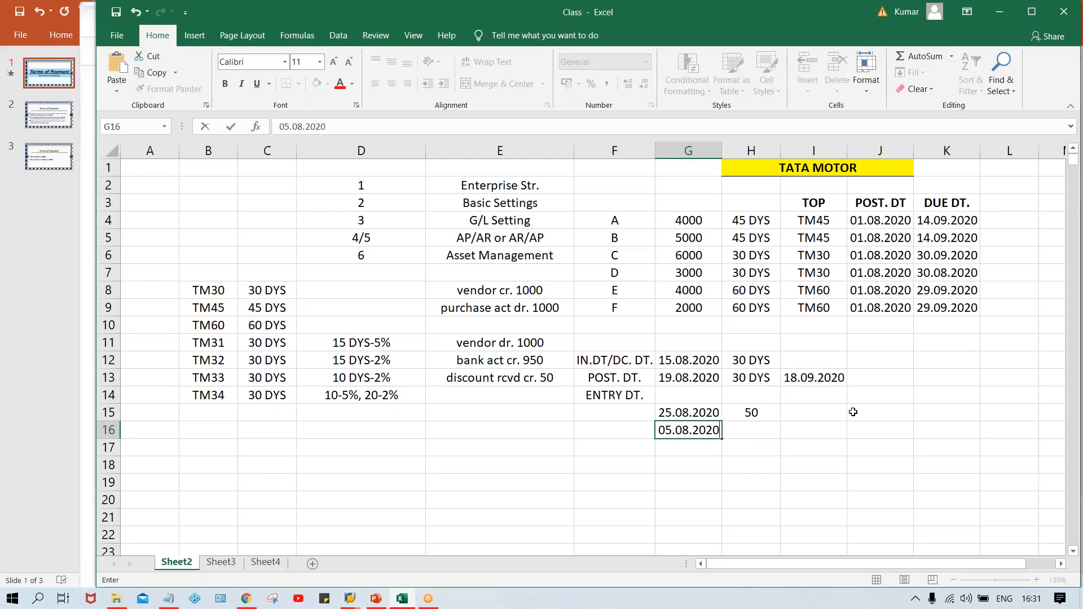
{"action": "key", "text": "Tab"}
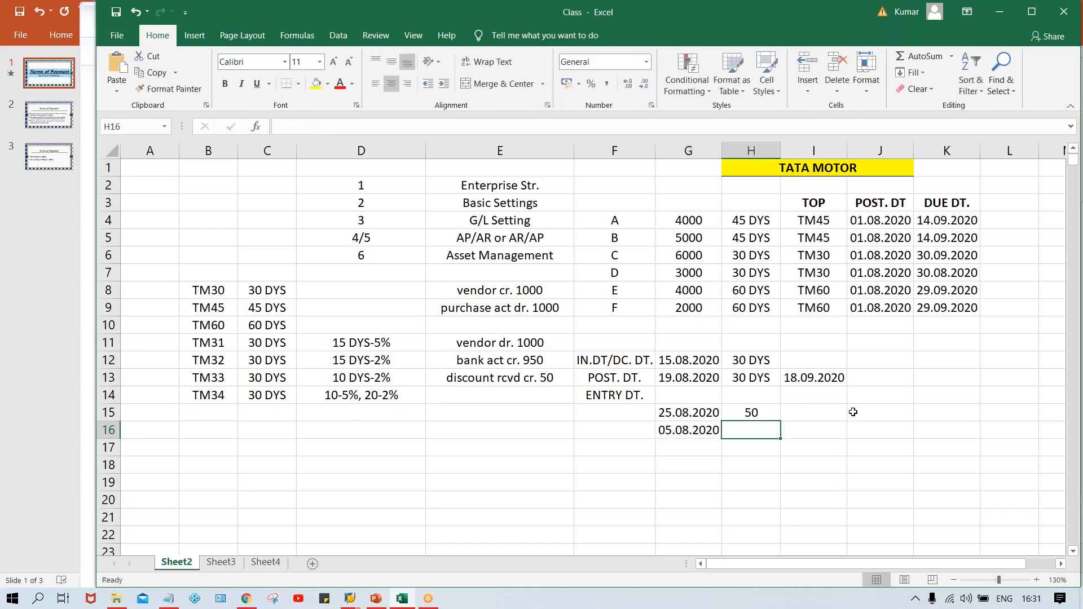
{"action": "type", "text": "20"}
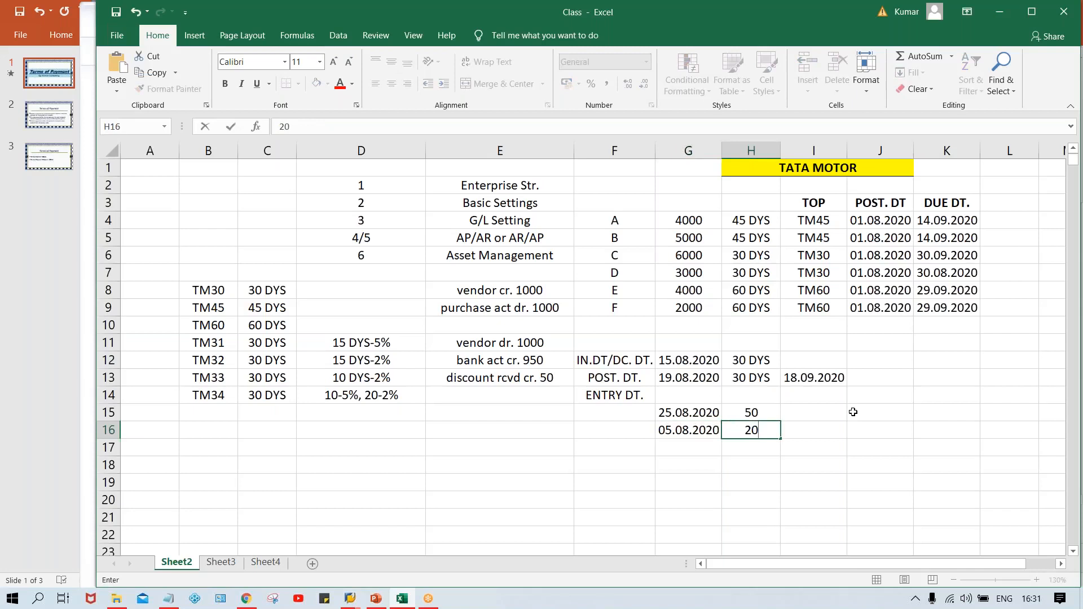
{"action": "key", "text": "Return"}
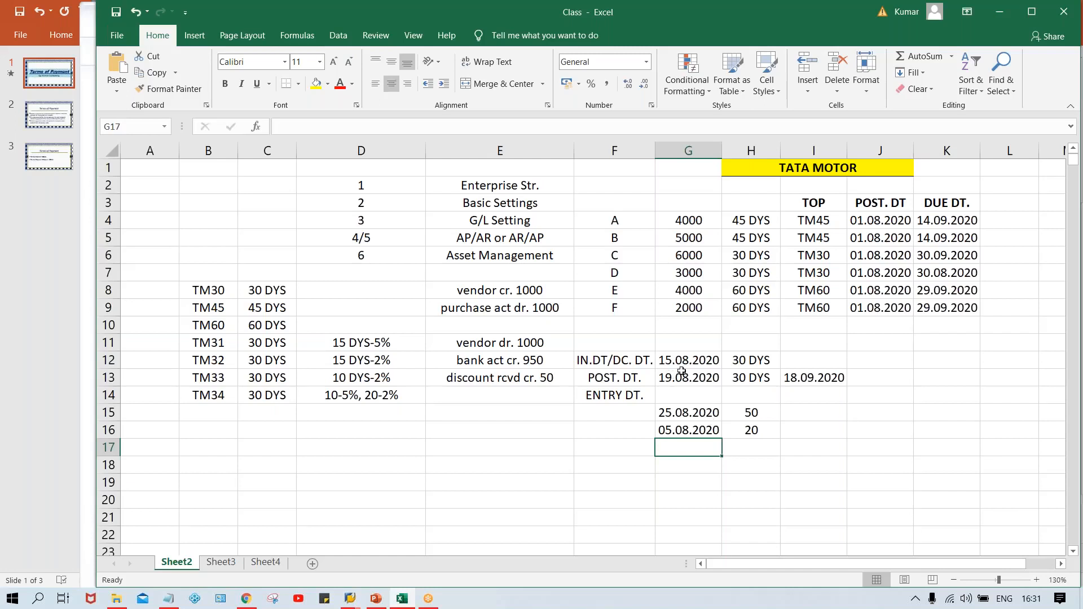
Step: Record the third payment example in row 17 with date 15.08.2020 in G17 and discount 0 in H17
{"action": "type", "text": "15.08.2020"}
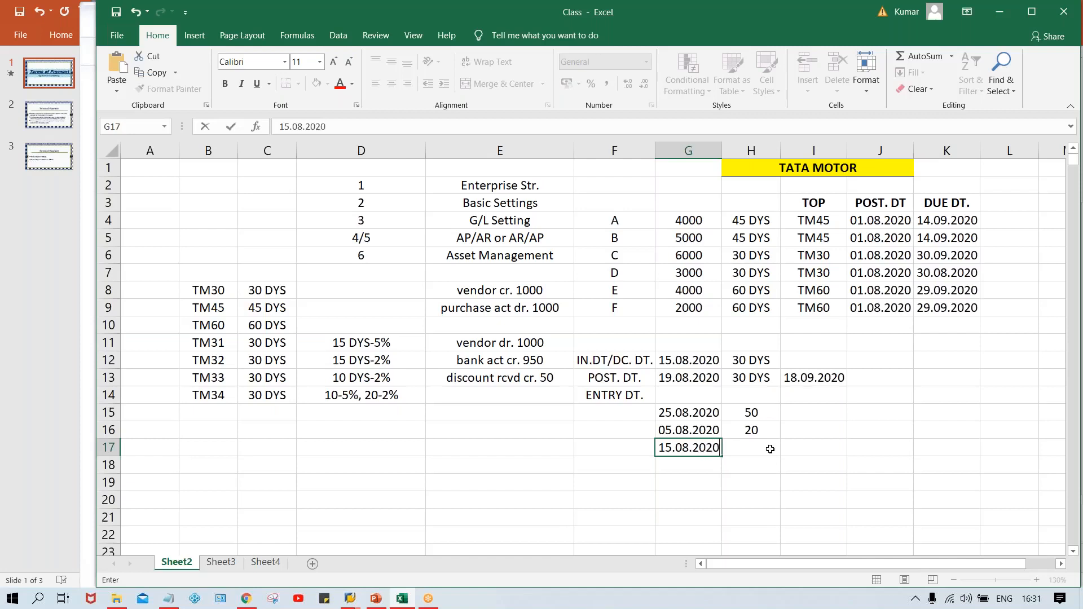
{"action": "left_click", "coordinate": [639, 453]}
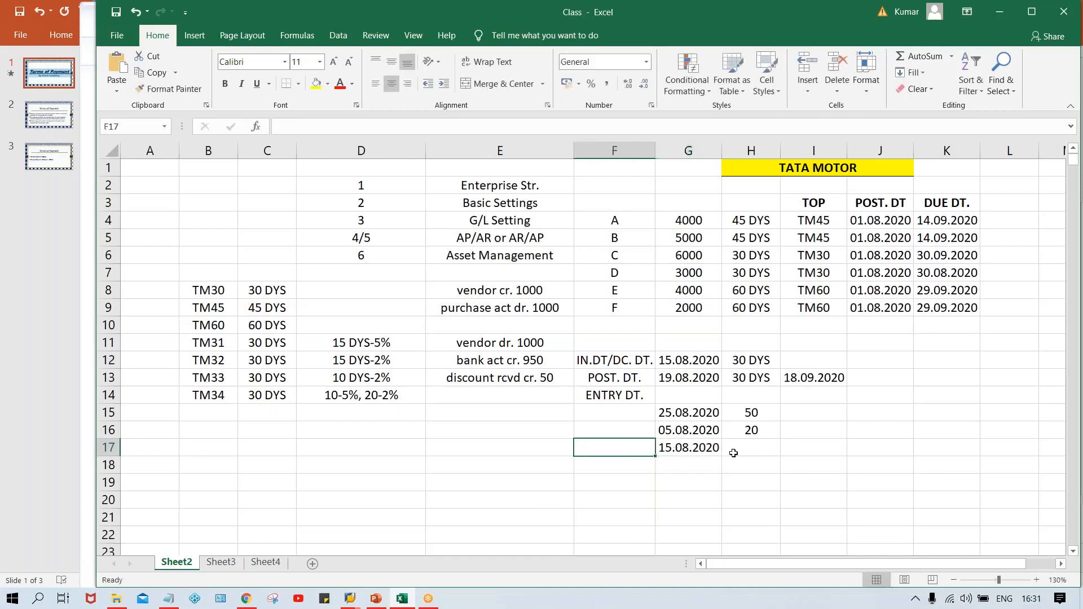
{"action": "left_click", "coordinate": [752, 449]}
{"action": "type", "text": "0"}
{"action": "key", "text": "Up"}
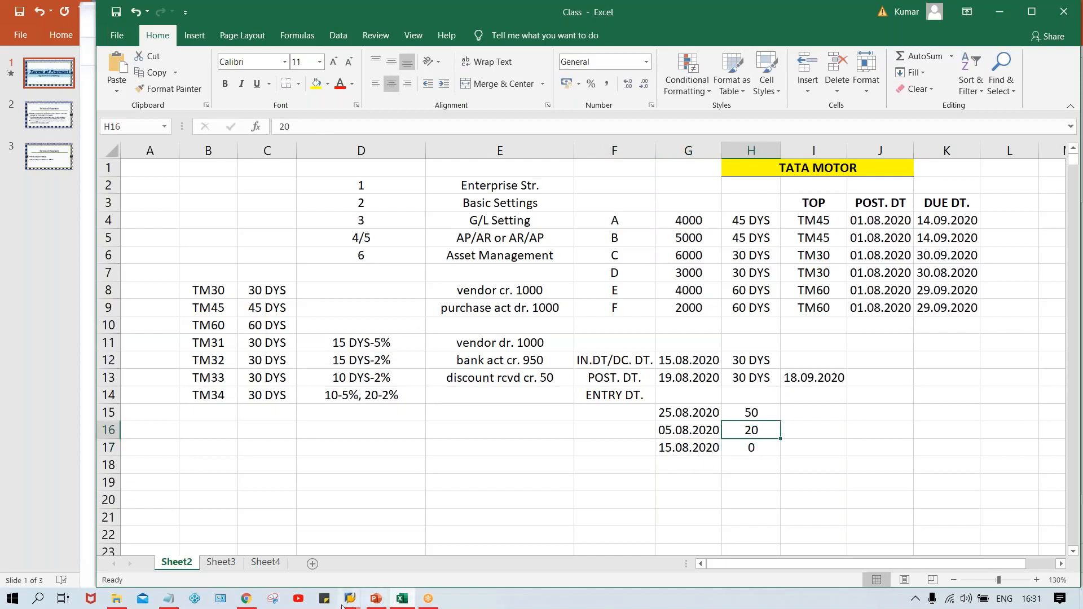
Step: Switch to SAP, open transaction F-53 for outgoing payments and enter document date 19.08.2020
{"action": "mouse_move", "coordinate": [349, 600]}
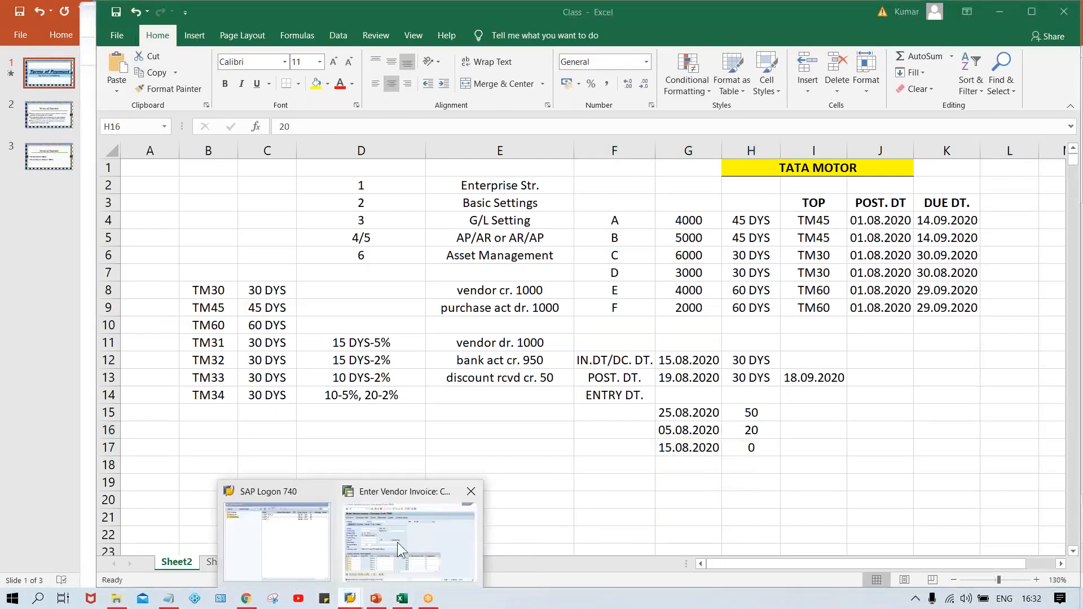
{"action": "left_click", "coordinate": [397, 540]}
{"action": "left_click", "coordinate": [165, 51]}
{"action": "type", "text": "/NF-53"}
{"action": "key", "text": "Return"}
{"action": "left_click", "coordinate": [229, 145]}
{"action": "key", "text": "Down"}
{"action": "key", "text": "Return"}
{"action": "key", "text": "Tab"}
Step: Enter the HDFC bank G/L account in the outgoing payment's bank data
{"action": "key", "text": "Tab"}
{"action": "key", "text": "Tab"}
{"action": "key", "text": "Tab"}
{"action": "key", "text": "Tab"}
{"action": "key", "text": "Tab"}
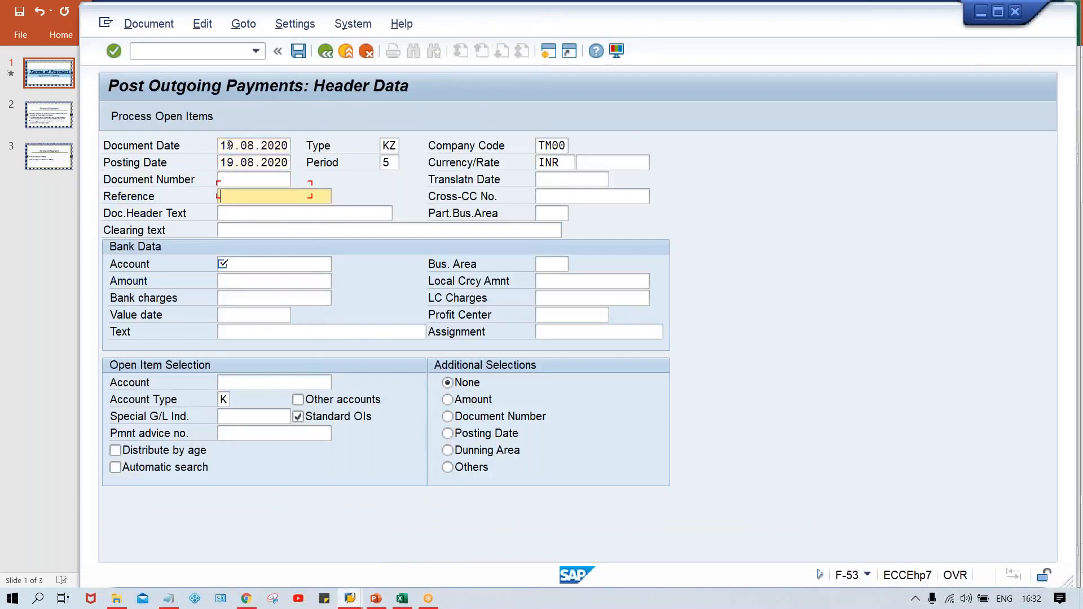
{"action": "key", "text": "space"}
{"action": "key", "text": "Down"}
{"action": "key", "text": "Return"}
{"action": "key", "text": "Tab"}
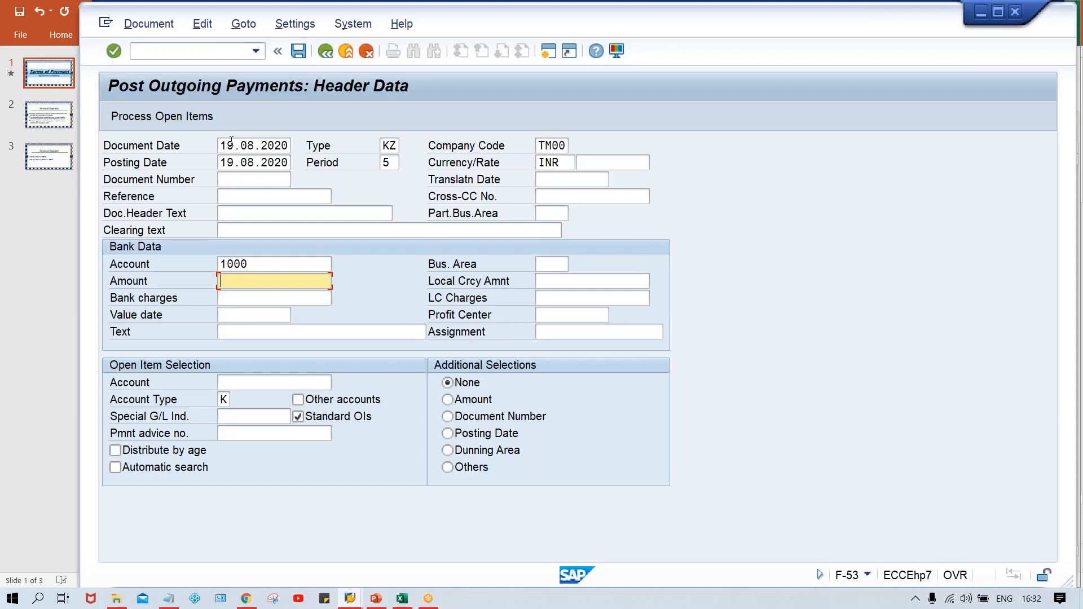
{"action": "key", "text": "alt+Tab"}
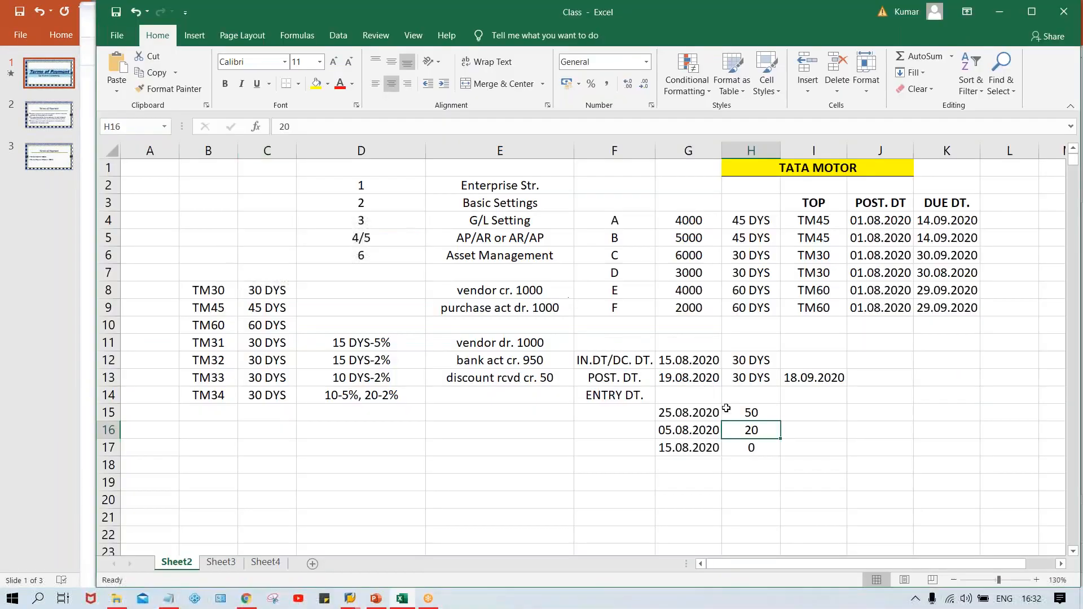
{"action": "left_click", "coordinate": [676, 413]}
{"action": "key", "text": "ctrl+c"}
{"action": "key", "text": "alt+Tab"}
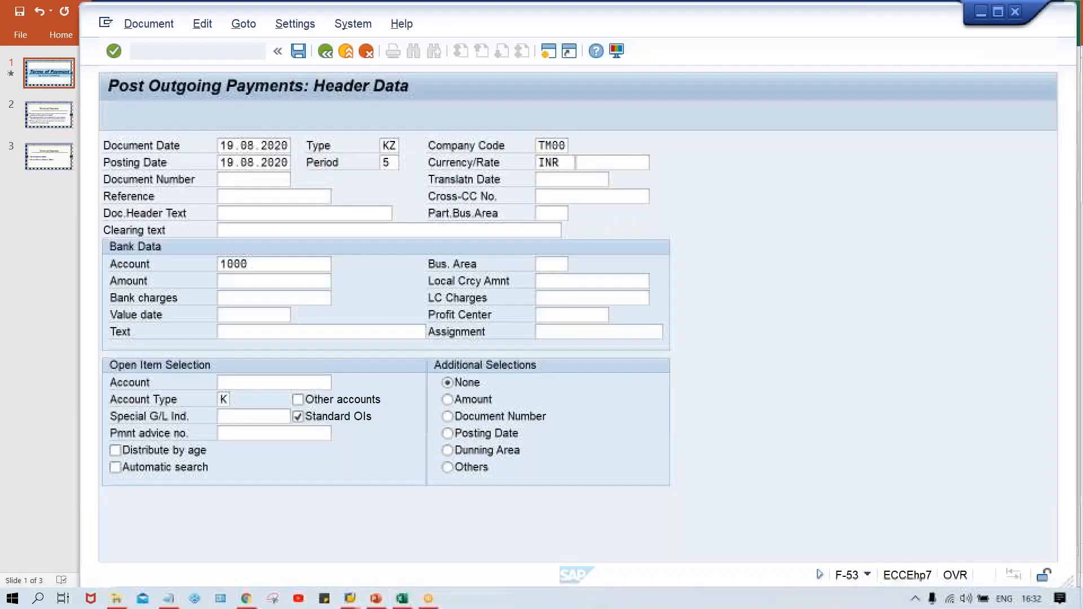
{"action": "double_click", "coordinate": [243, 146]}
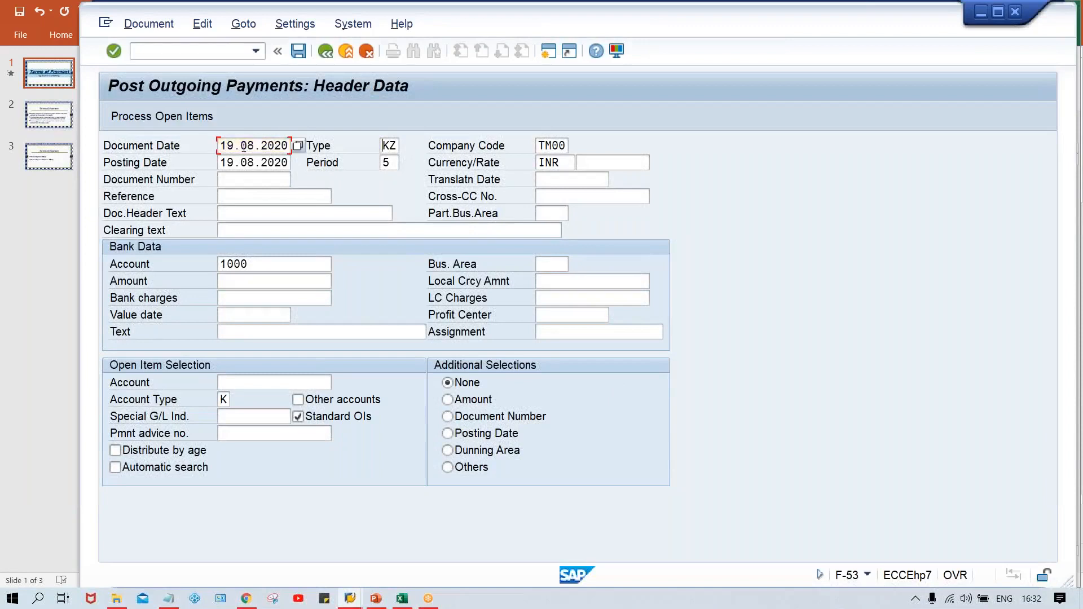
{"action": "key", "text": "Tab"}
{"action": "key", "text": "alt+Tab"}
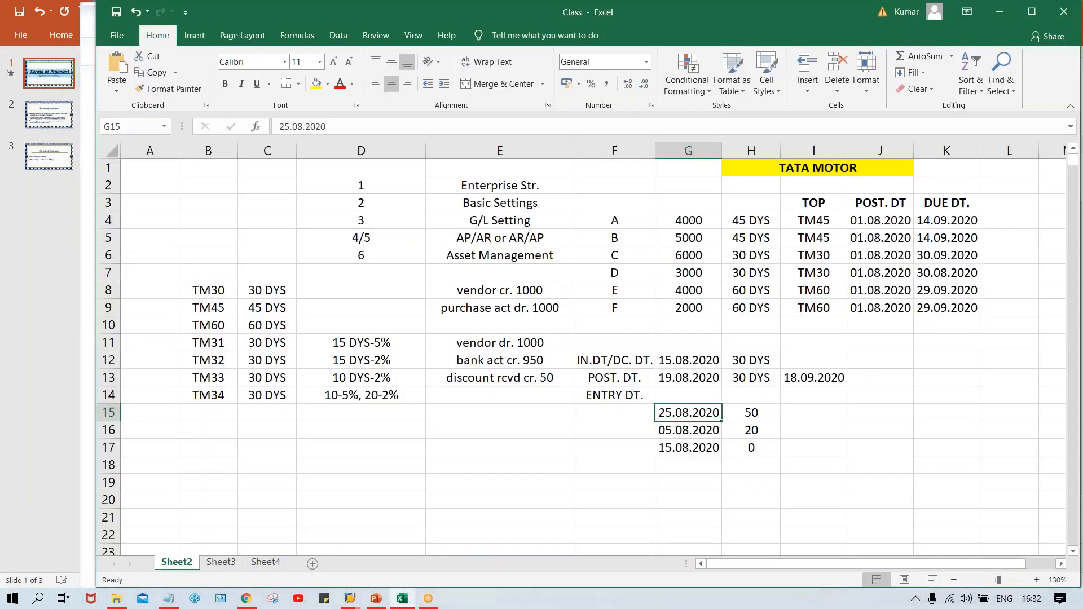
{"action": "key", "text": "ctrl+v"}
{"action": "key", "text": "ctrl+z"}
Step: Copy the date 25.08.2020 from G15 in Excel into the SAP payment's document date and posting date
{"action": "key", "text": "ctrl+c"}
{"action": "key", "text": "alt+Tab"}
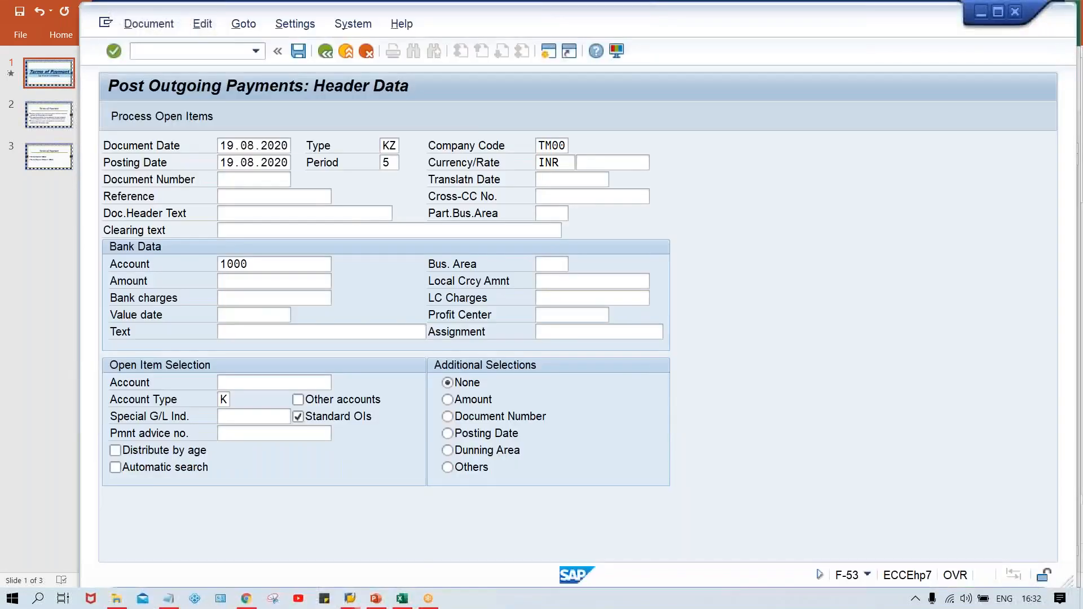
{"action": "left_click", "coordinate": [235, 145]}
{"action": "key", "text": "ctrl+a"}
{"action": "key", "text": "ctrl+v"}
{"action": "key", "text": "Tab"}
{"action": "key", "text": "Tab"}
{"action": "key", "text": "Tab"}
{"action": "key", "text": "Tab"}
{"action": "key", "text": "shift+Tab"}
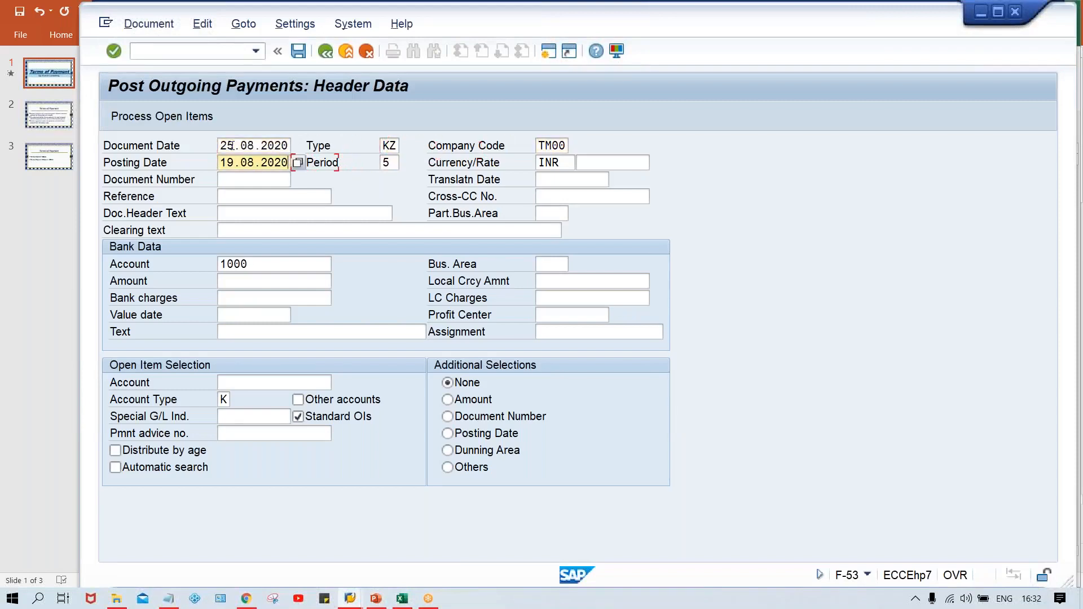
{"action": "key", "text": "ctrl+a"}
{"action": "key", "text": "ctrl+v"}
Step: Enter payment amount 950, choose the test vendor for open item selection, and process its open items
{"action": "left_click", "coordinate": [231, 282]}
{"action": "type", "text": "950"}
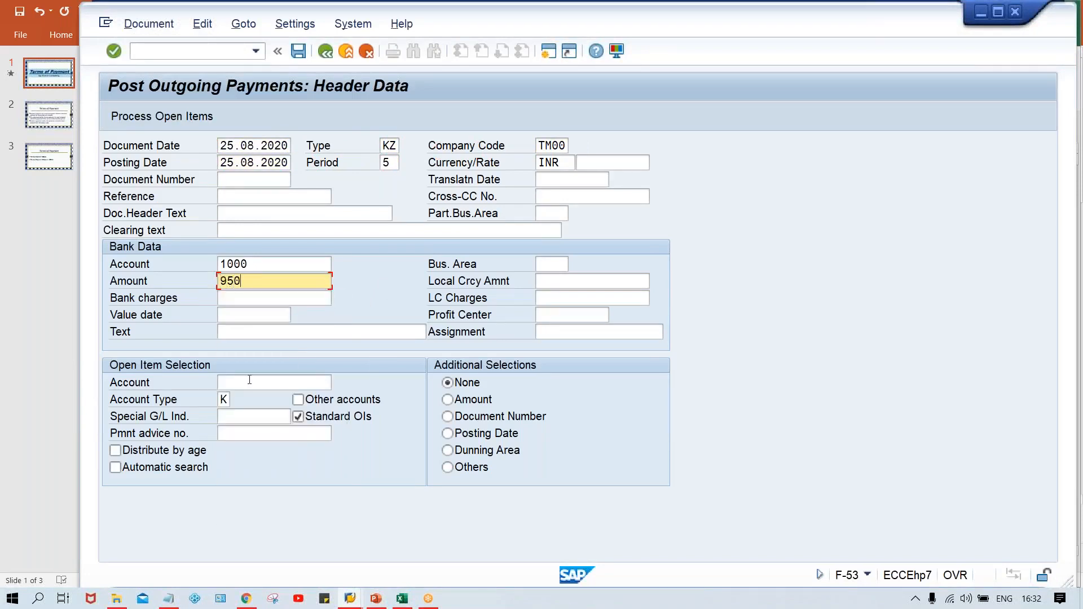
{"action": "left_click", "coordinate": [249, 380]}
{"action": "key", "text": "Down"}
{"action": "key", "text": "Return"}
{"action": "key", "text": "Return"}
{"action": "key", "text": "Return"}
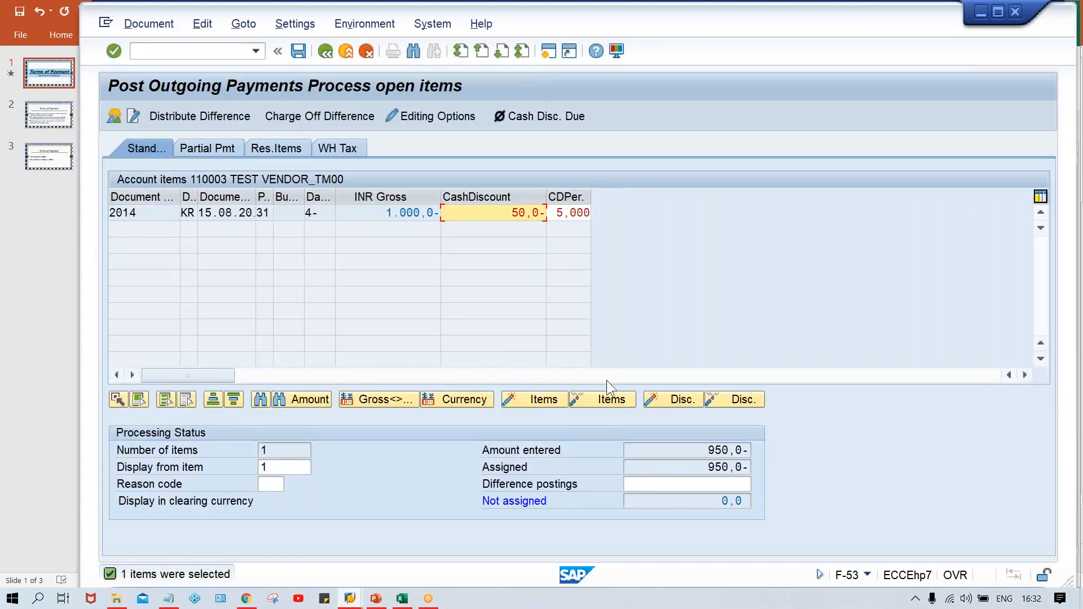
Step: Check the open item's cash discount, simulate the payment document, and review its bank, discount and vendor lines
{"action": "left_click", "coordinate": [687, 455]}
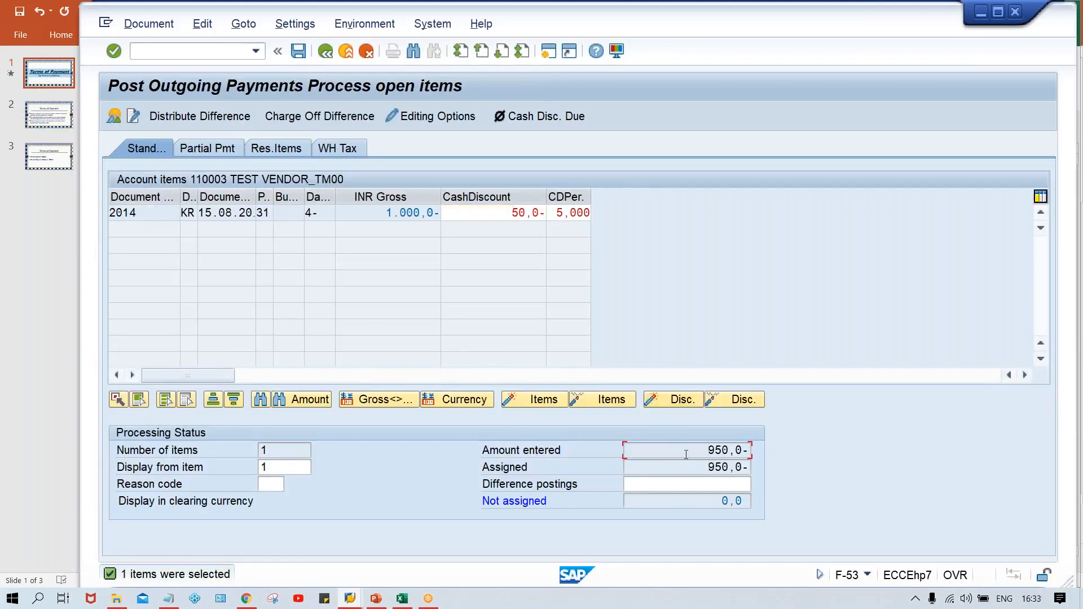
{"action": "left_click", "coordinate": [505, 215]}
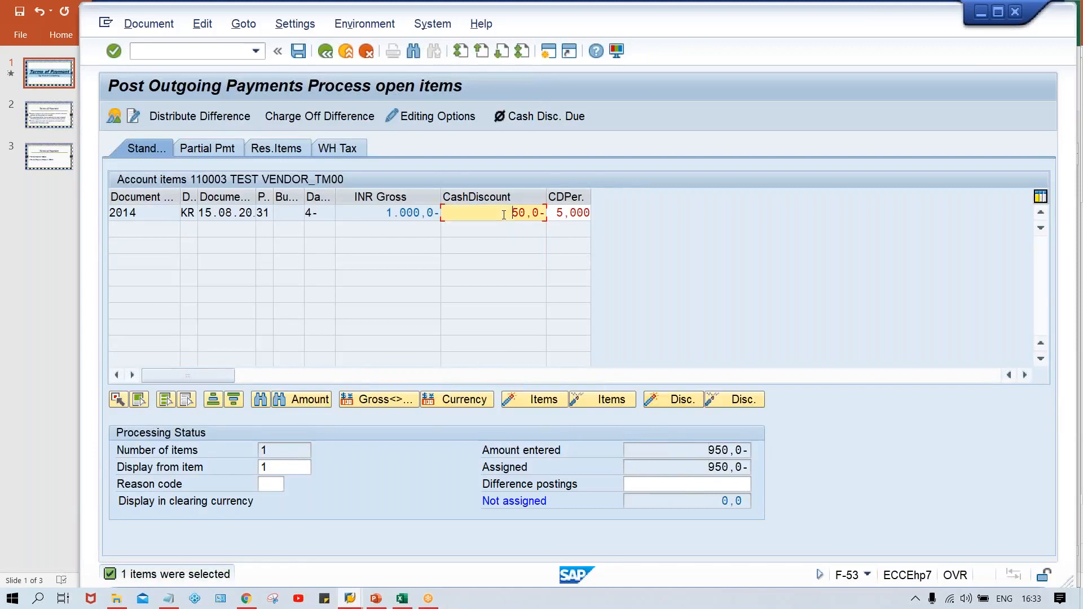
{"action": "left_click", "coordinate": [148, 25]}
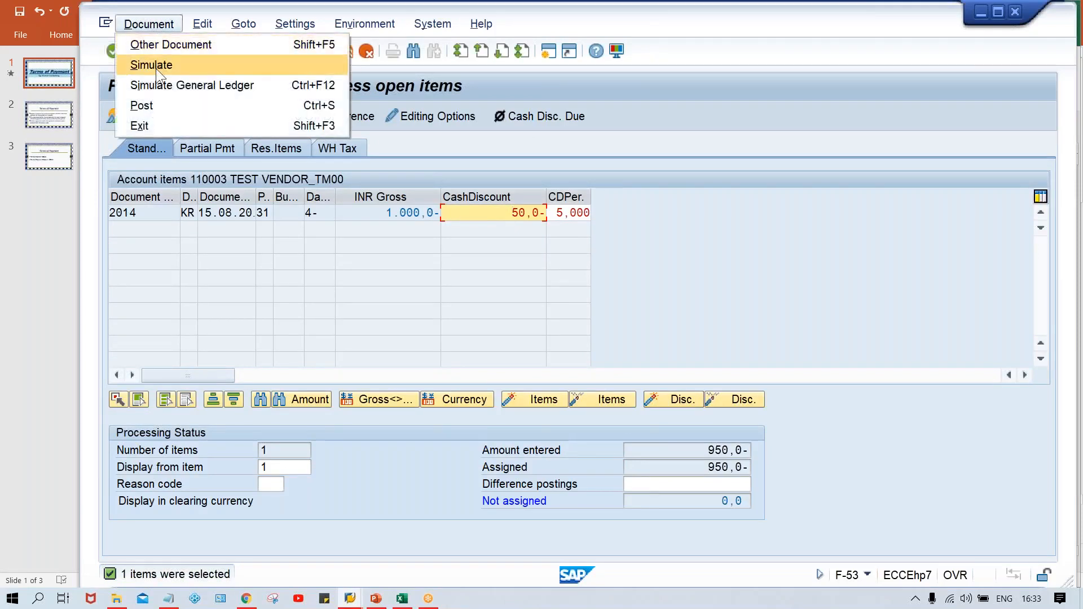
{"action": "left_click", "coordinate": [156, 65]}
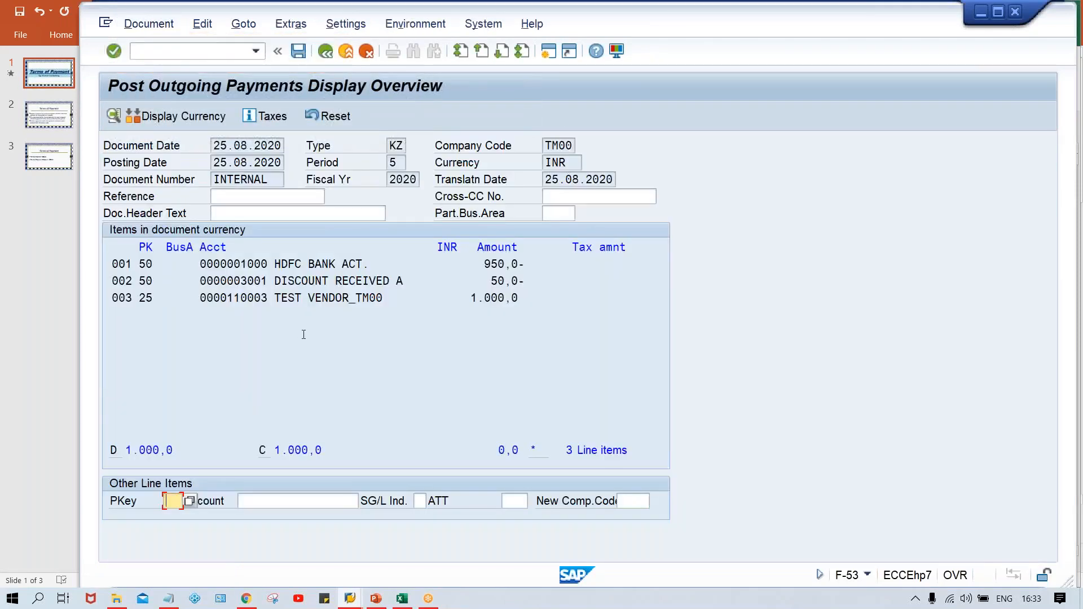
{"action": "left_click", "coordinate": [531, 298]}
{"action": "left_click", "coordinate": [496, 263]}
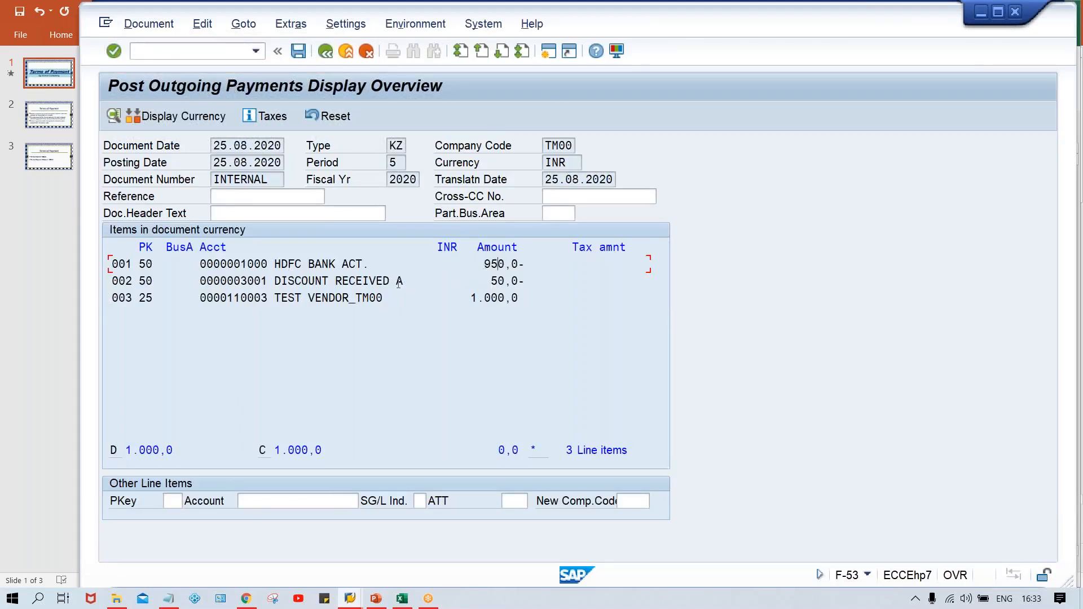
{"action": "left_click", "coordinate": [536, 286]}
Step: Restart F-53 and copy the date 05.08.2020 from G16 in Excel into the payment's document date and posting date
{"action": "left_click", "coordinate": [170, 52]}
{"action": "type", "text": "/"}
{"action": "type", "text": "F-53"}
{"action": "key", "text": "Return"}
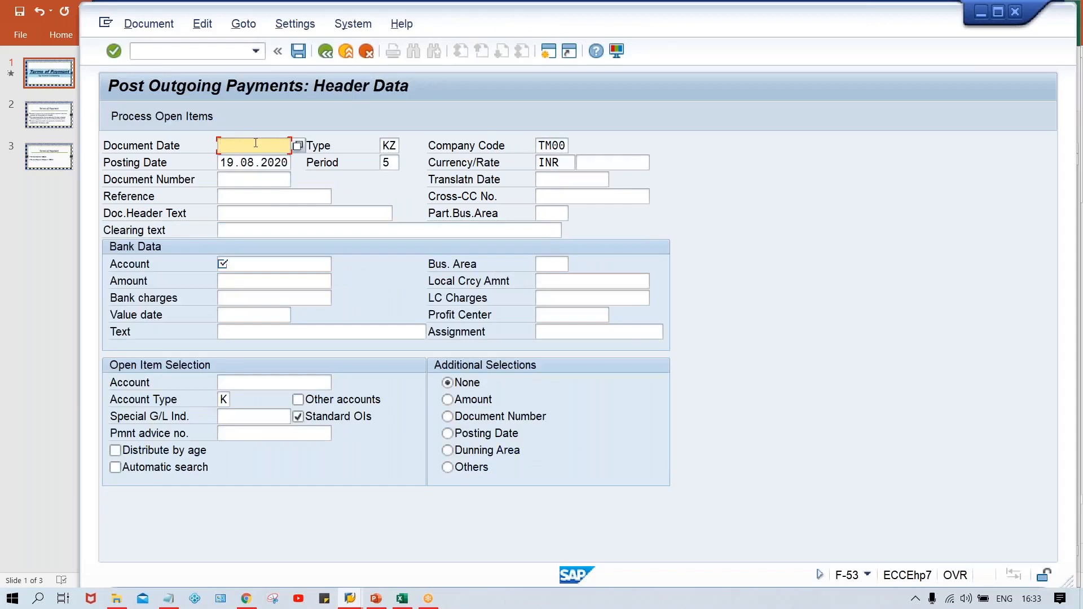
{"action": "key", "text": "alt+Tab"}
{"action": "left_click", "coordinate": [678, 430]}
{"action": "key", "text": "ctrl+c"}
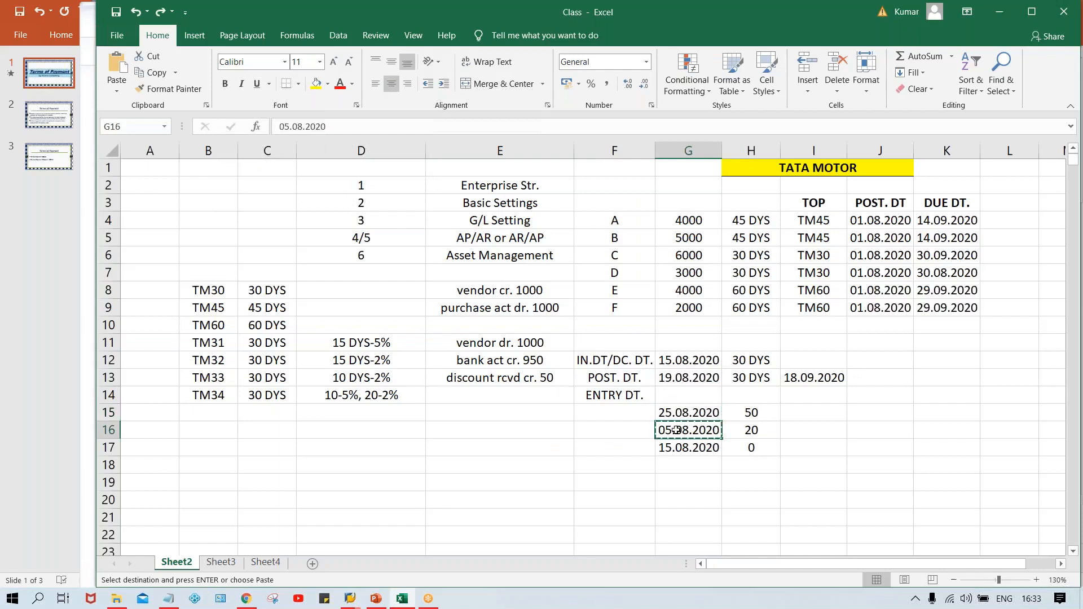
{"action": "key", "text": "alt+Tab"}
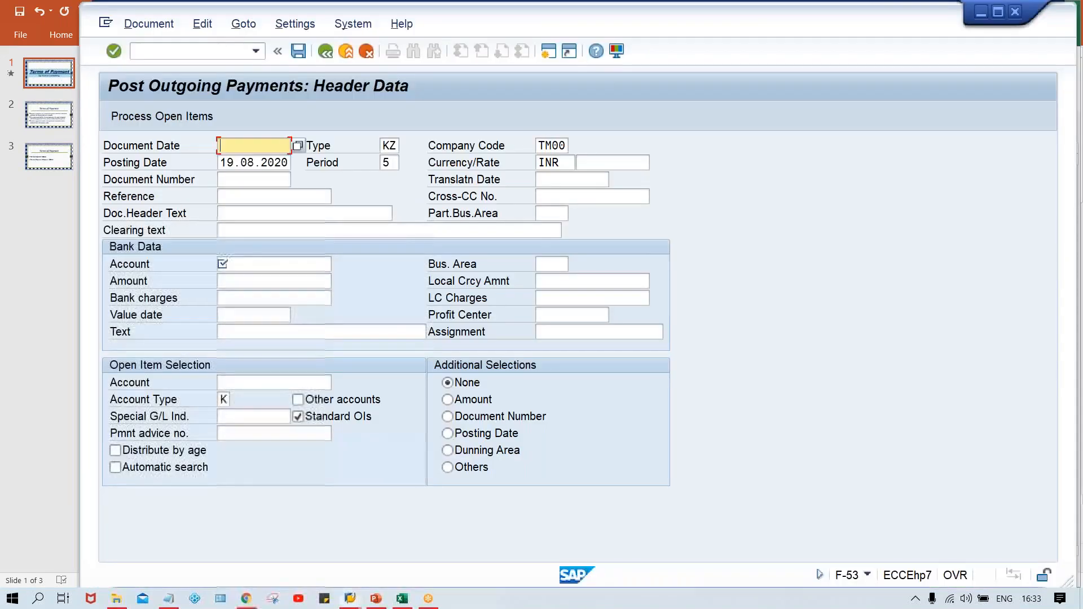
{"action": "key", "text": "ctrl+v"}
{"action": "key", "text": "Tab"}
{"action": "key", "text": "Tab"}
{"action": "key", "text": "Tab"}
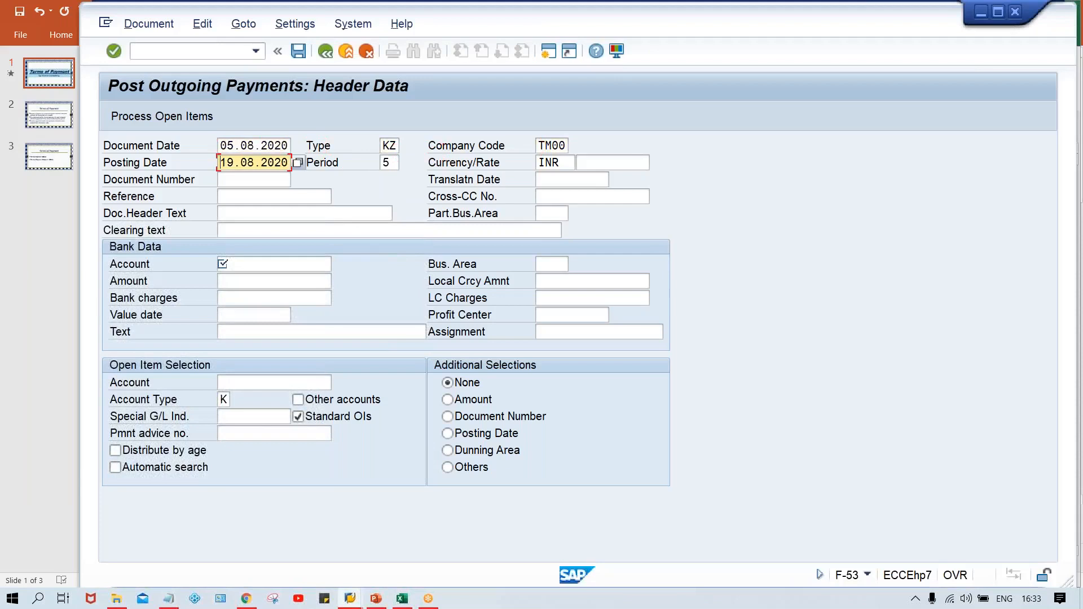
{"action": "key", "text": "ctrl+v"}
Step: Enter the HDFC bank G/L account with amount 980, and process the test vendor's open items
{"action": "left_click", "coordinate": [249, 261]}
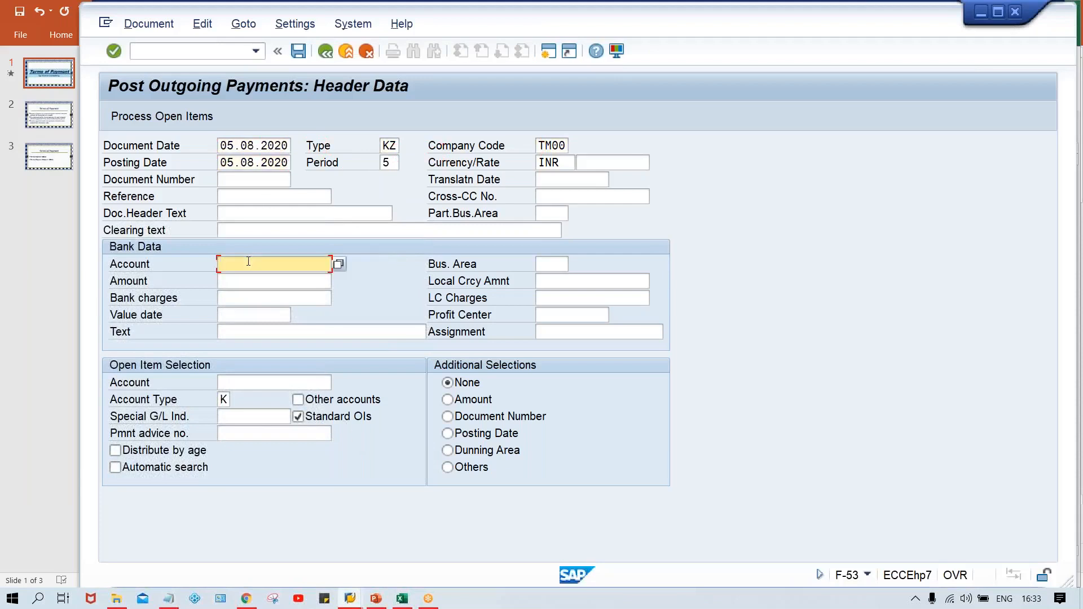
{"action": "key", "text": "Down"}
{"action": "key", "text": "Tab"}
{"action": "key", "text": "Tab"}
{"action": "type", "text": "980"}
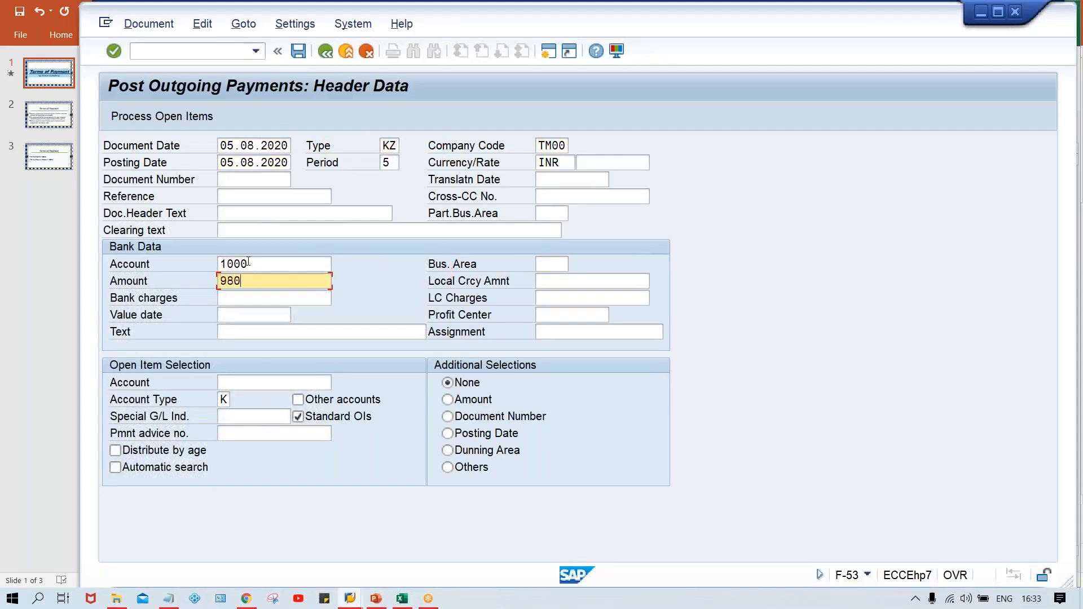
{"action": "key", "text": "ctrl+Tab"}
{"action": "key", "text": "Down"}
{"action": "key", "text": "Return"}
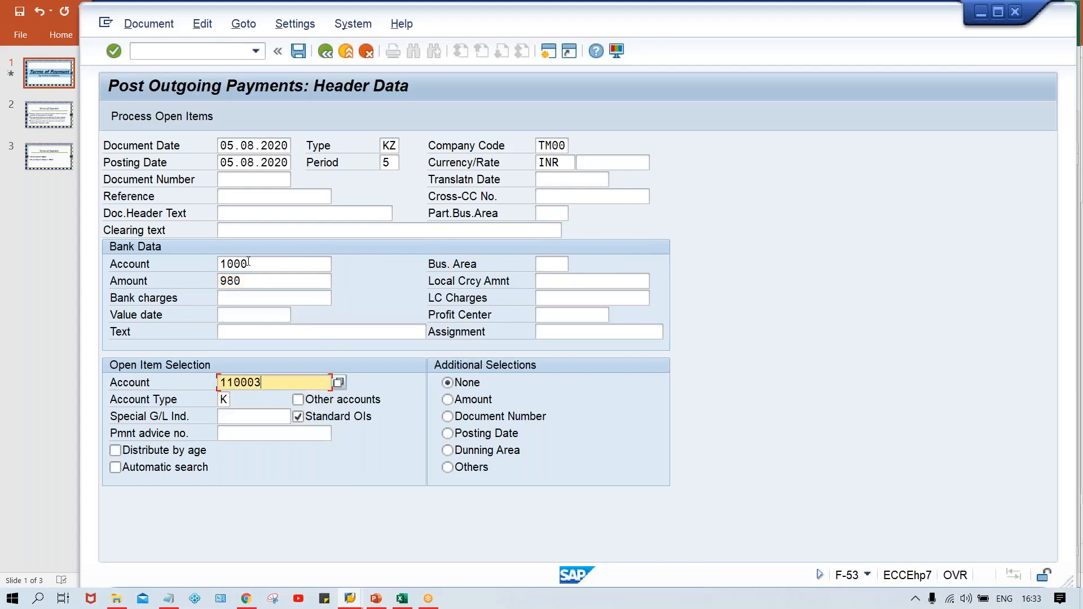
{"action": "key", "text": "Return"}
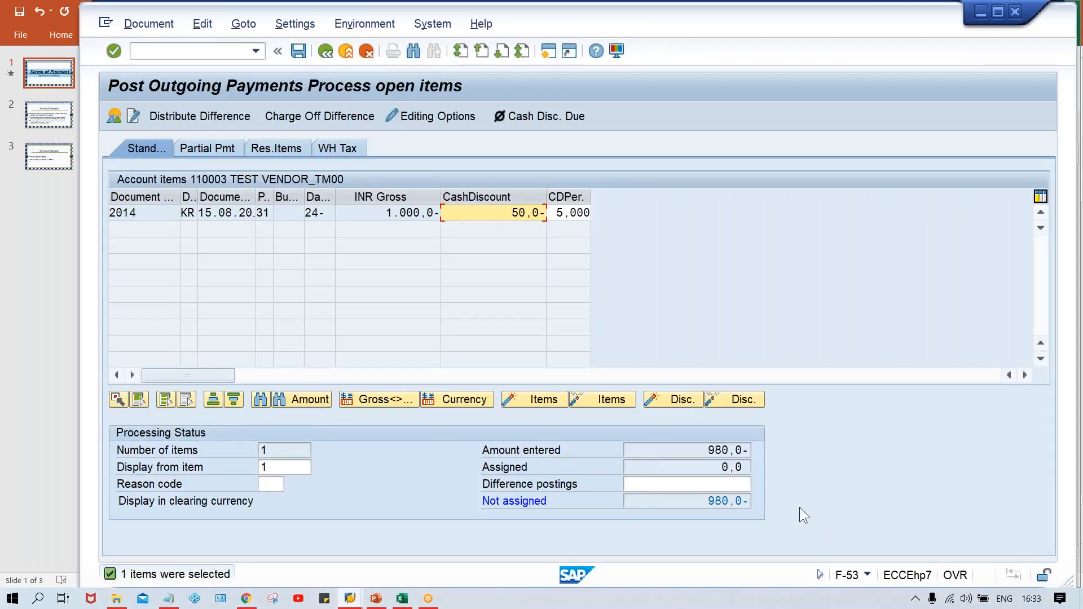
Step: Restart transaction F-53 with an empty outgoing payment header
{"action": "left_click", "coordinate": [164, 48]}
{"action": "type", "text": "/NF-"}
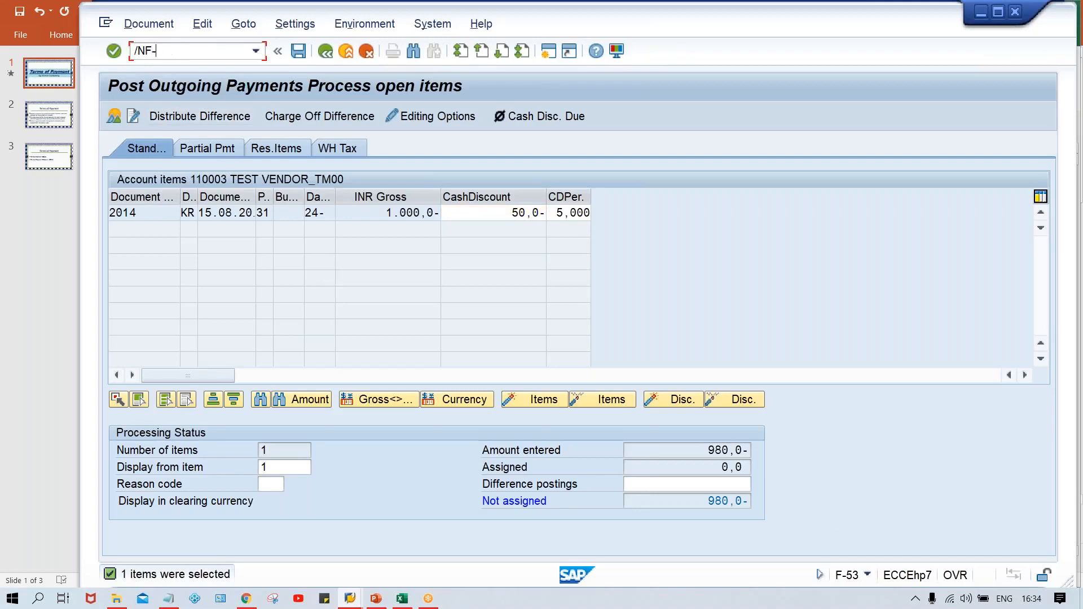
{"action": "type", "text": "53"}
{"action": "key", "text": "Return"}
{"action": "key", "text": "BackSpace"}
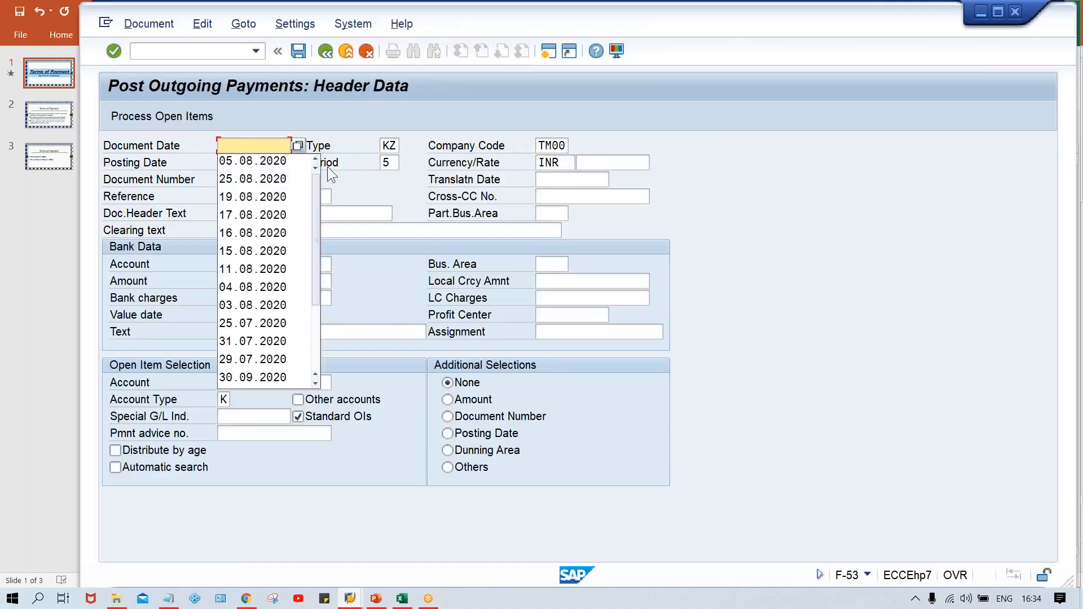
Step: Switch to Excel and correct the payment dates in G16 to 05.09.2020 and in G17 to 15.09.2020
{"action": "key", "text": "alt+Tab"}
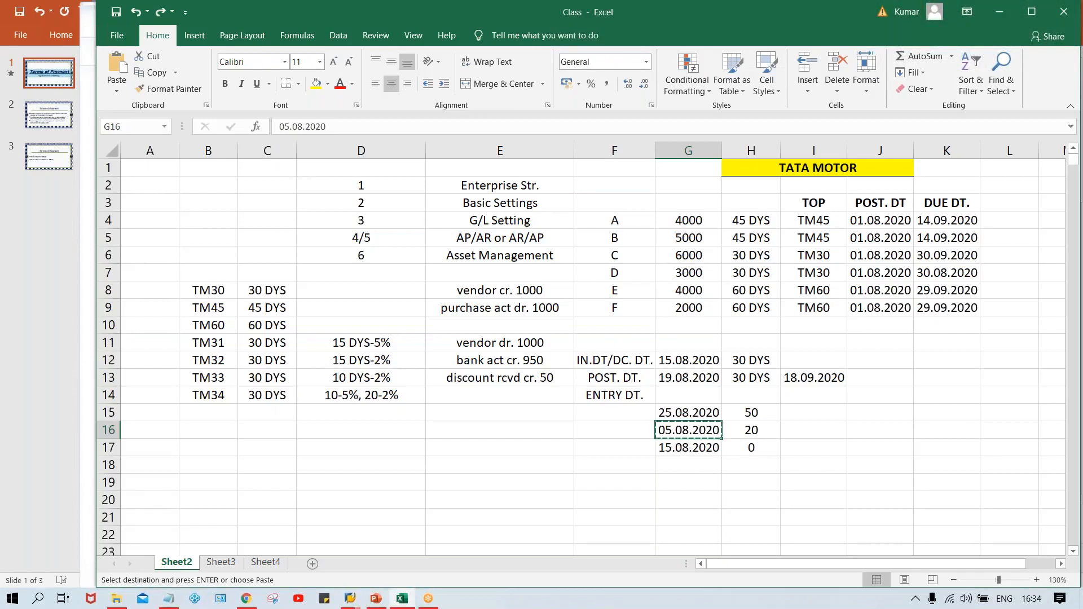
{"action": "double_click", "coordinate": [691, 433]}
{"action": "key", "text": "BackSpace"}
{"action": "type", "text": "8"}
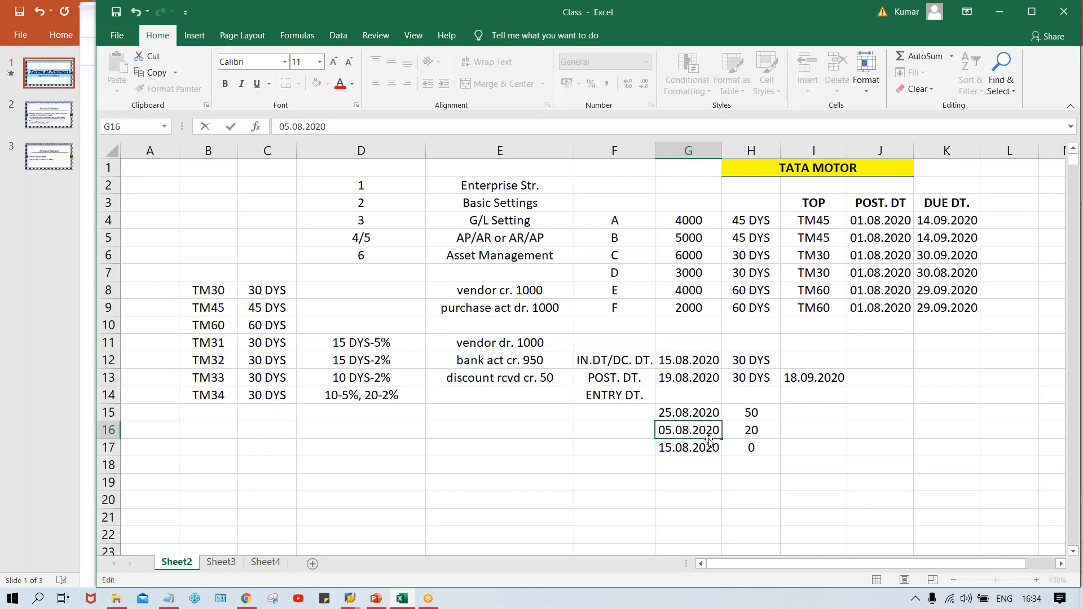
{"action": "key", "text": "BackSpace"}
{"action": "type", "text": "9"}
{"action": "key", "text": "Return"}
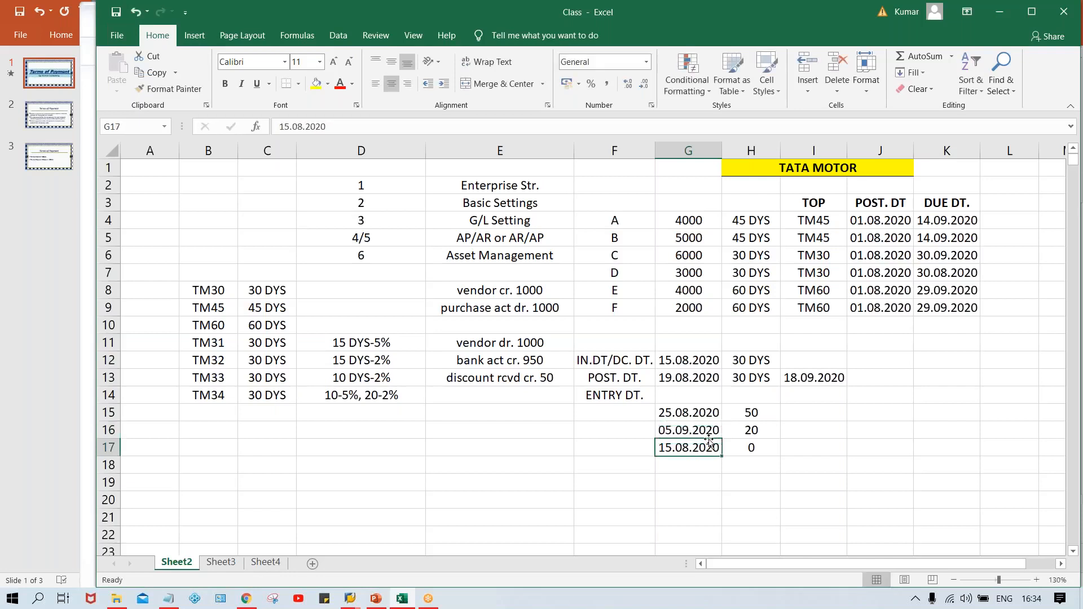
{"action": "double_click", "coordinate": [686, 449]}
{"action": "key", "text": "BackSpace"}
{"action": "type", "text": "9"}
{"action": "key", "text": "Return"}
Step: Copy the date 05.09.2020 from G16 in Excel into the document date and posting date of the F-53 payment
{"action": "left_click", "coordinate": [664, 430]}
{"action": "key", "text": "ctrl+c"}
{"action": "key", "text": "alt+Tab"}
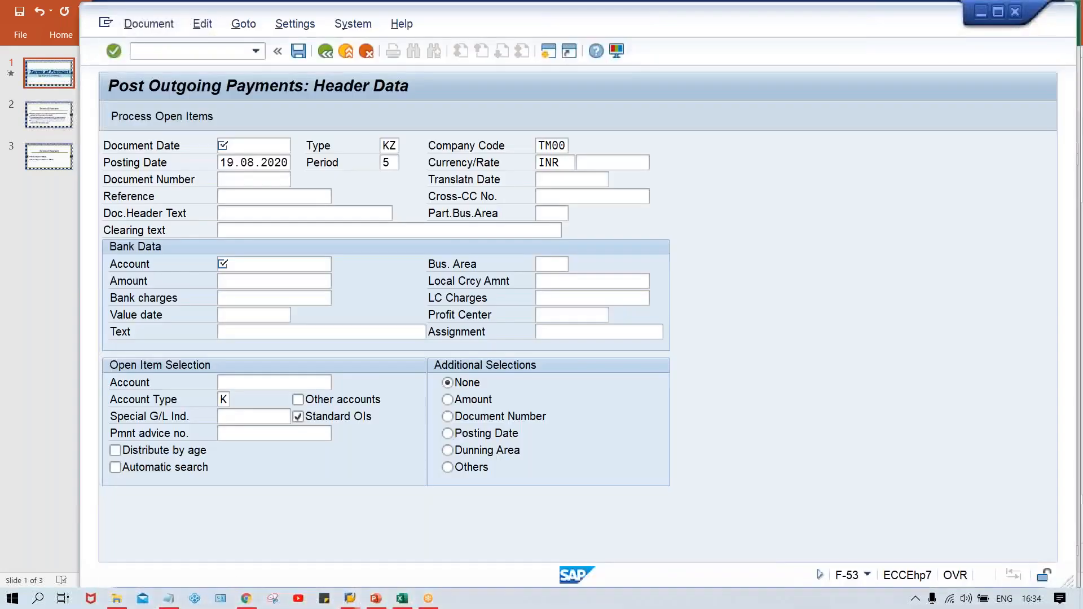
{"action": "key", "text": "BackSpace"}
{"action": "key", "text": "ctrl+v"}
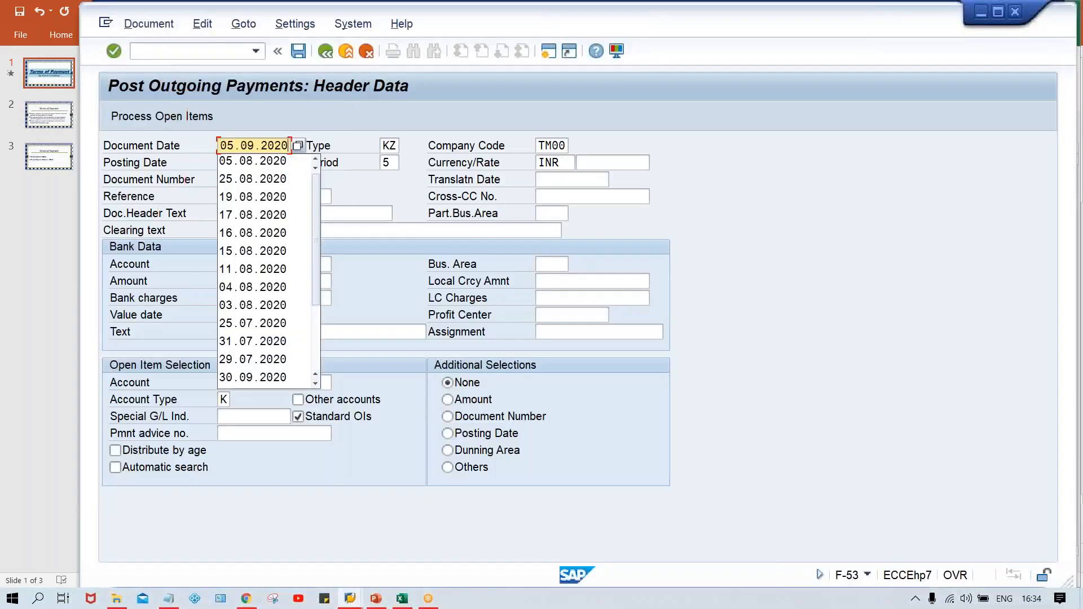
{"action": "key", "text": "Tab"}
{"action": "key", "text": "Tab"}
{"action": "key", "text": "Tab"}
{"action": "key", "text": "ctrl+v"}
{"action": "key", "text": "Tab"}
{"action": "key", "text": "ctrl+Tab"}
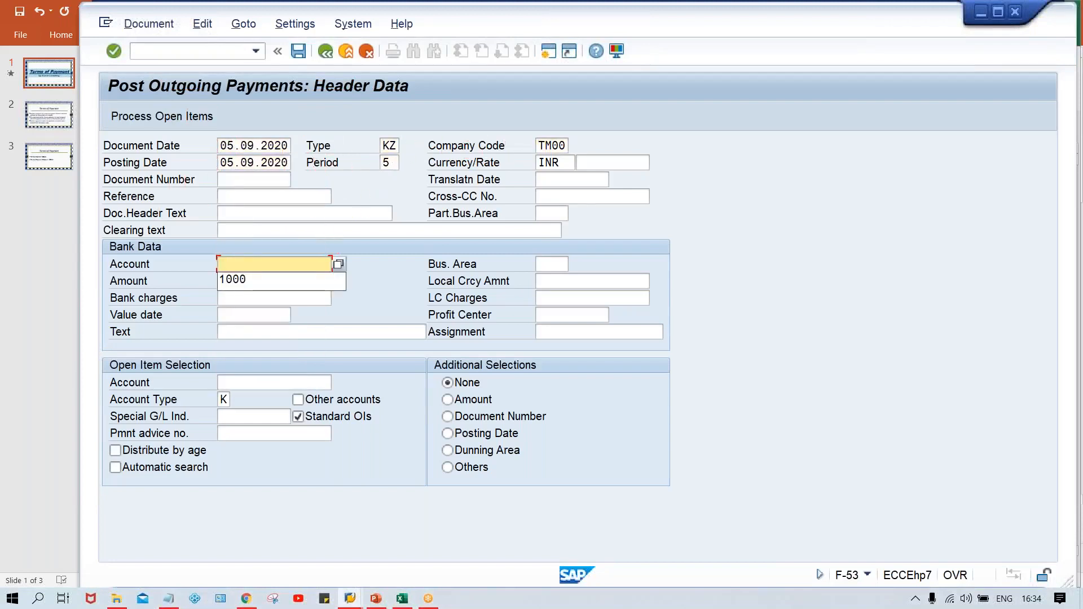
Step: Enter the HDFC bank G/L account, amount 980 and the test vendor's account, and try to process the open items
{"action": "key", "text": "Down"}
{"action": "key", "text": "Return"}
{"action": "key", "text": "Tab"}
{"action": "key", "text": "Tab"}
{"action": "key", "text": "Down"}
{"action": "key", "text": "Return"}
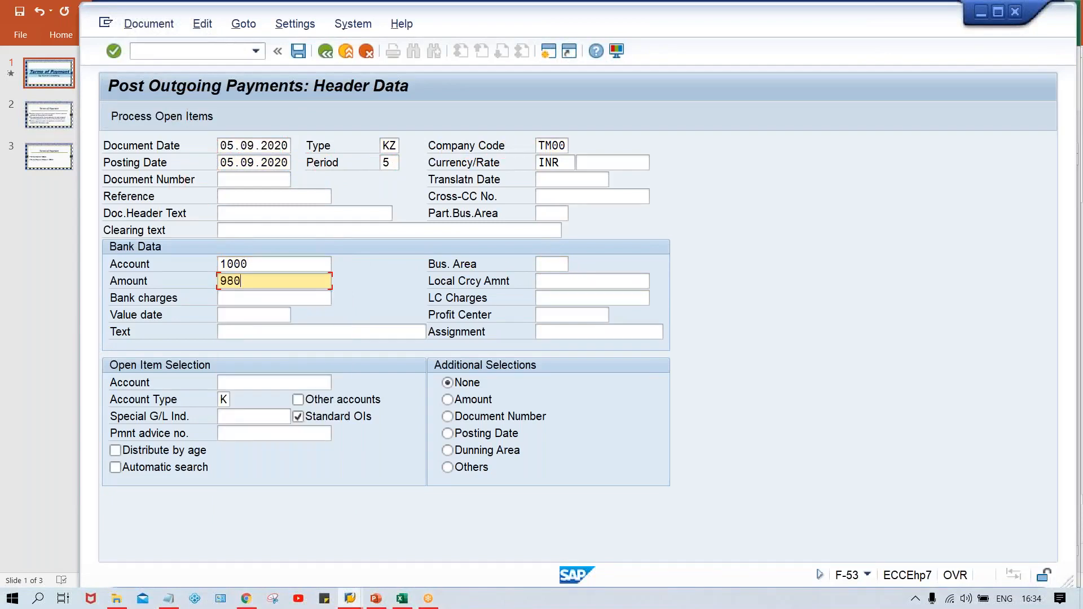
{"action": "key", "text": "ctrl+Tab"}
{"action": "key", "text": "Down"}
{"action": "key", "text": "Return"}
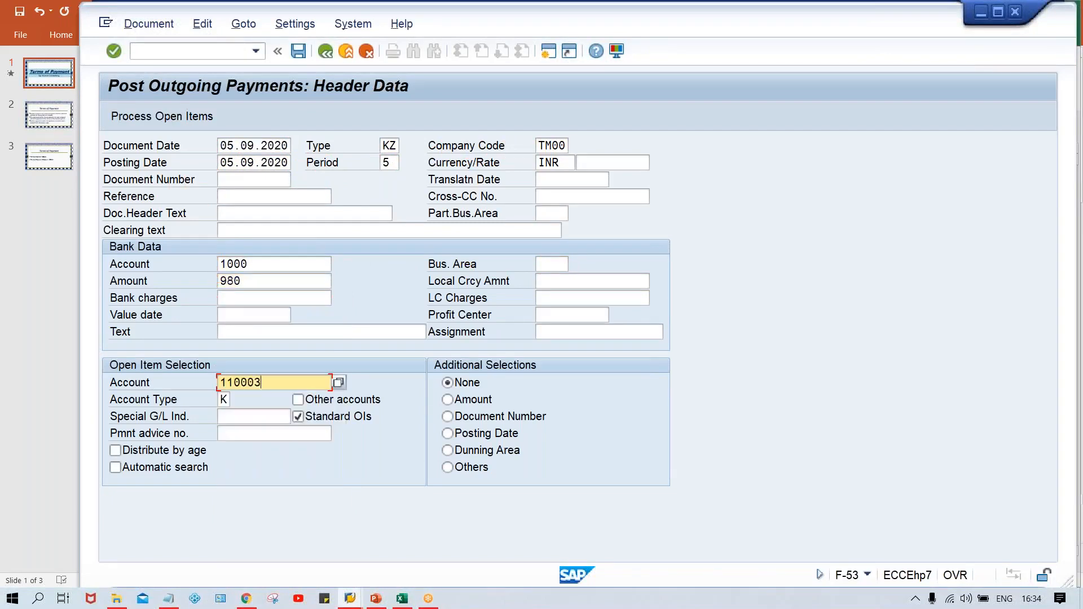
{"action": "key", "text": "Return"}
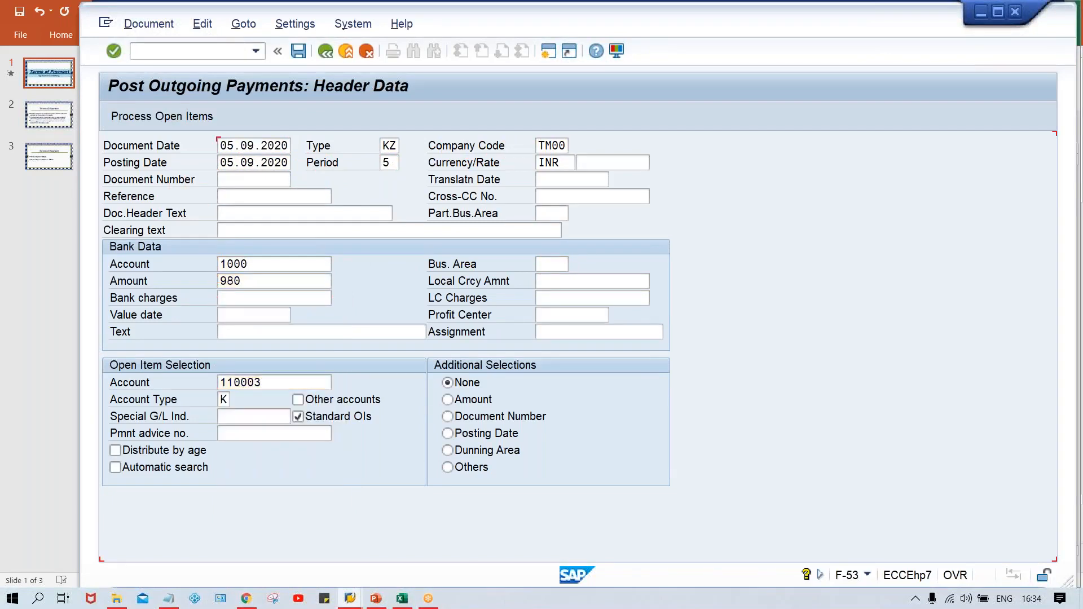
{"action": "key", "text": "Return"}
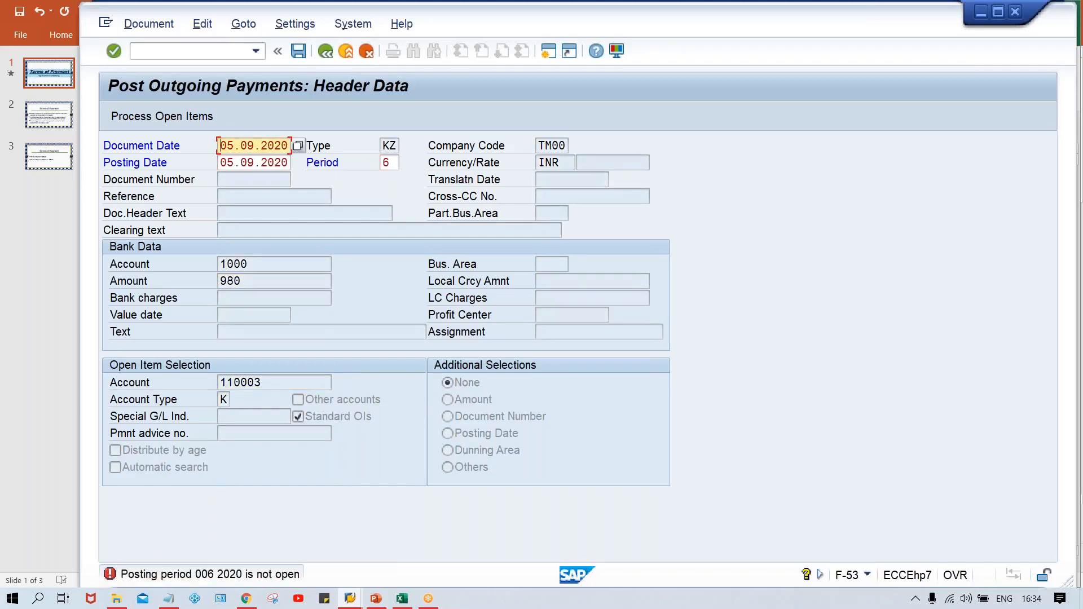
Step: Open a new SAP session and start transaction OB52 for the posting periods
{"action": "left_click", "coordinate": [547, 48]}
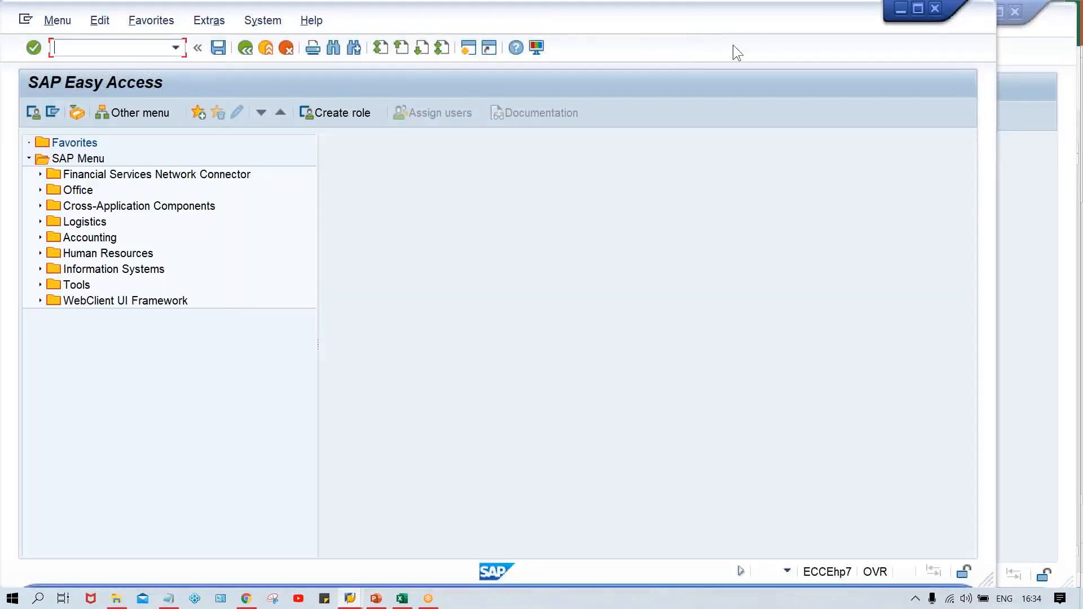
{"action": "type", "text": "P"}
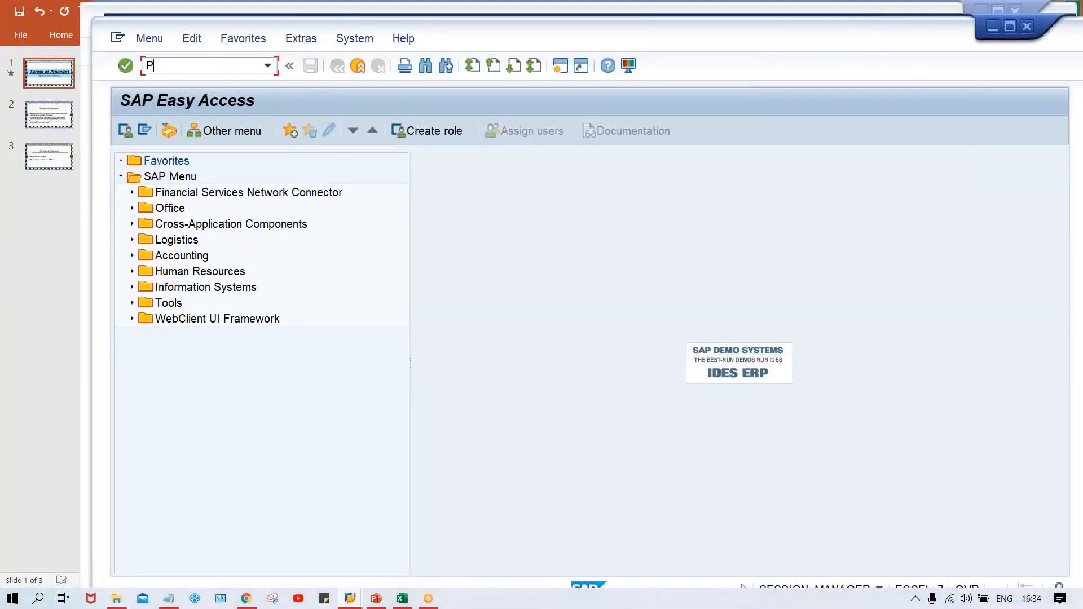
{"action": "key", "text": "BackSpace"}
{"action": "type", "text": "IO"}
{"action": "key", "text": "BackSpace"}
{"action": "key", "text": "BackSpace"}
{"action": "type", "text": "OB52"}
{"action": "key", "text": "Return"}
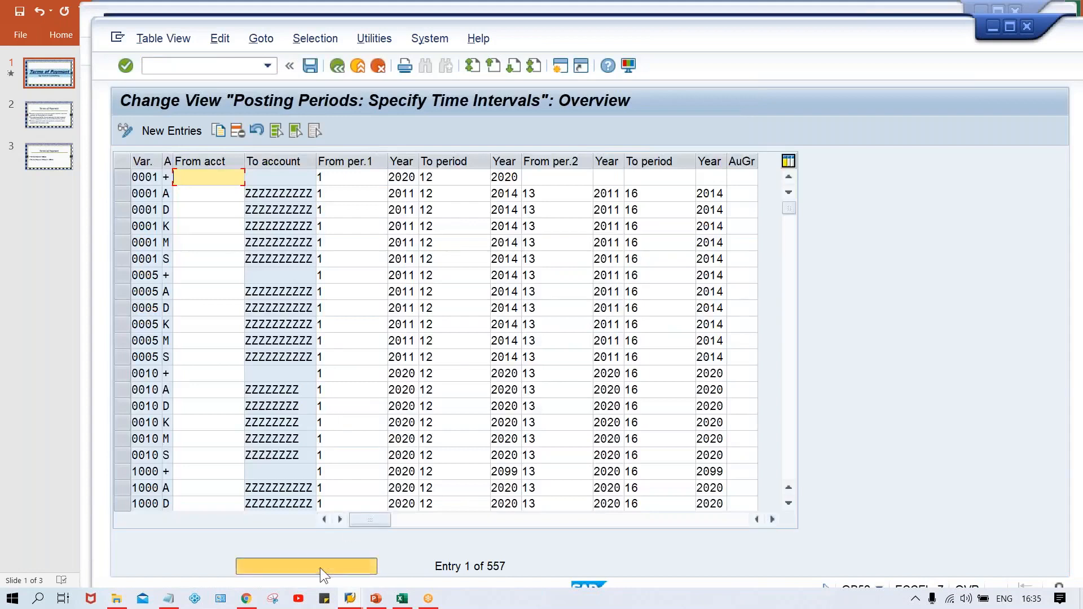
Step: Locate posting period variant TPPV, set its open interval to periods 1 through 12 of 2020, and save
{"action": "left_click", "coordinate": [320, 568]}
{"action": "type", "text": "TMPV"}
{"action": "key", "text": "Return"}
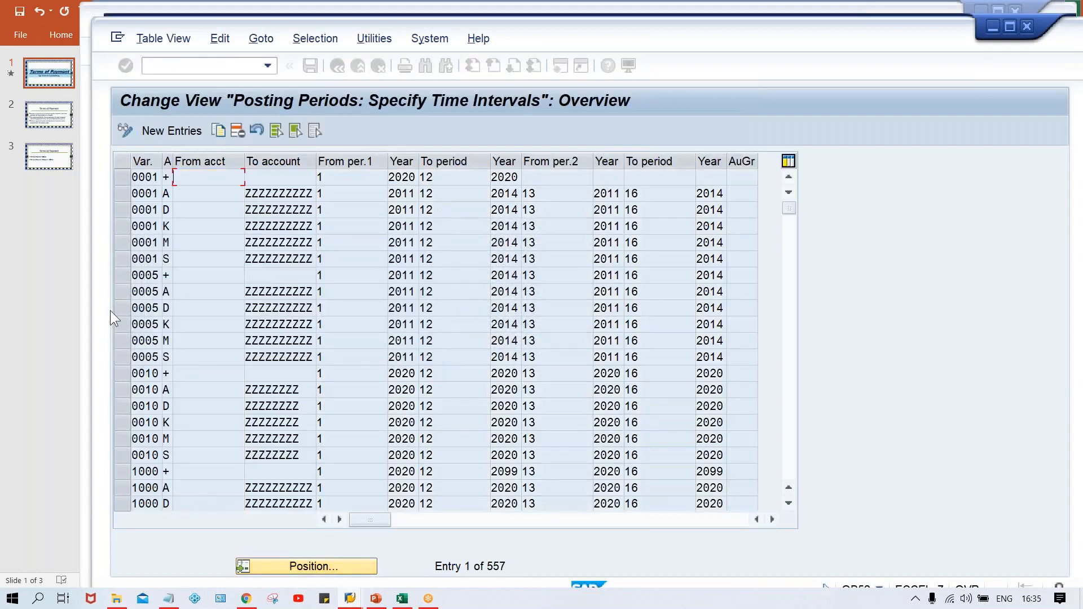
{"action": "left_click", "coordinate": [334, 178]}
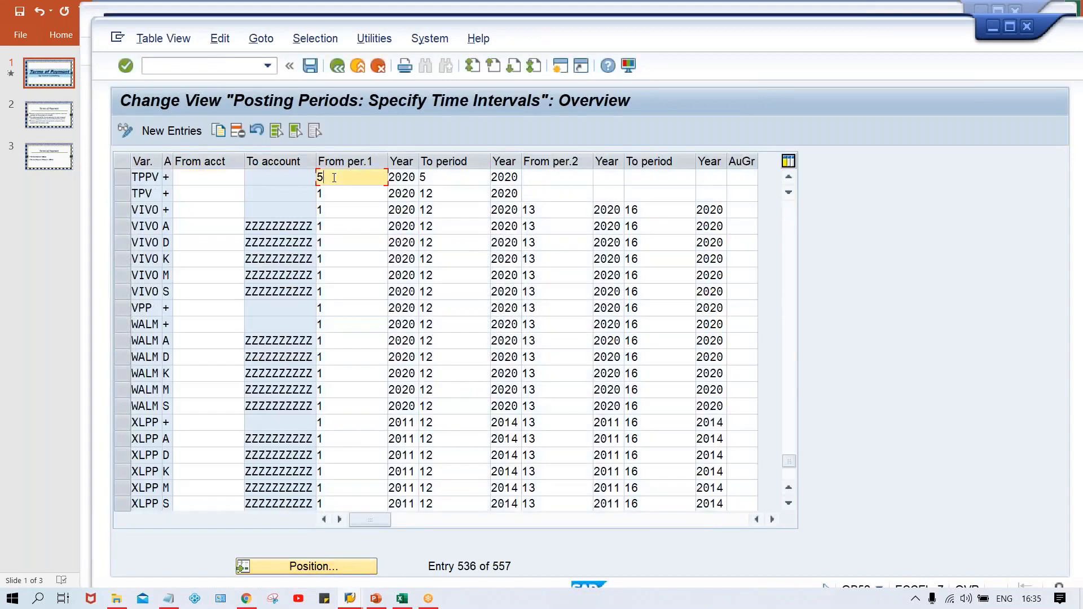
{"action": "key", "text": "BackSpace"}
{"action": "type", "text": "1"}
{"action": "key", "text": "Tab"}
{"action": "key", "text": "Tab"}
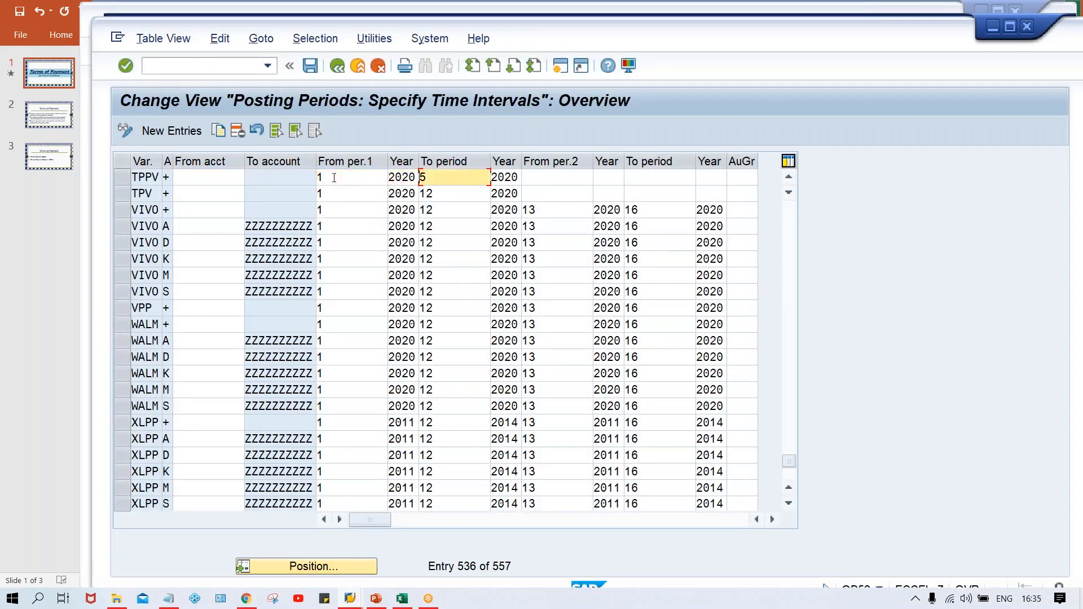
{"action": "type", "text": "12"}
{"action": "key", "text": "ctrl+s"}
{"action": "key", "text": "Return"}
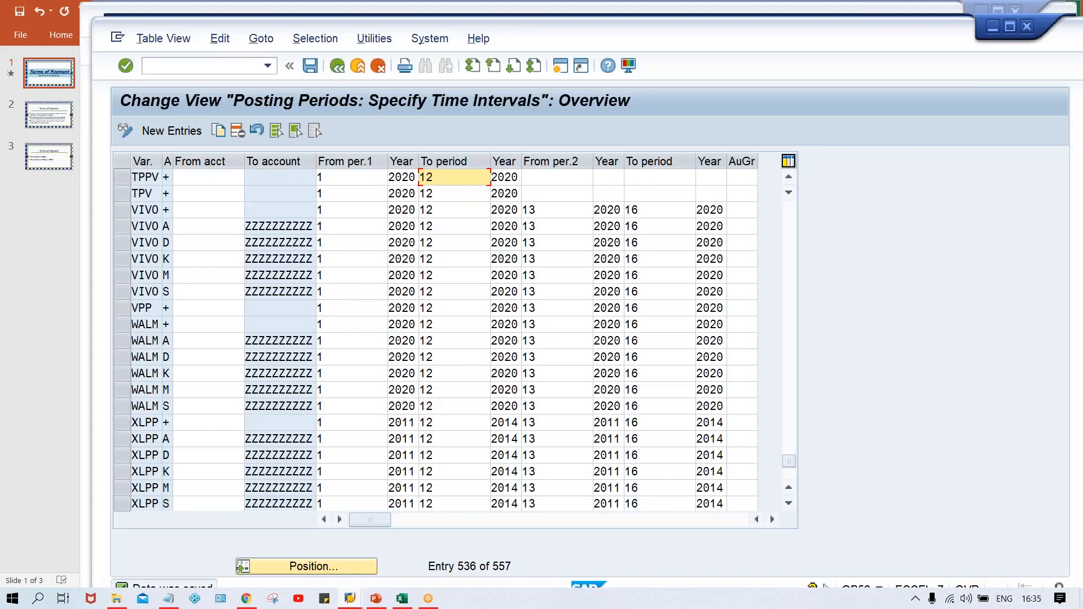
Step: Return to the F-53 payment, process the vendor's open items, and check the entered amount, assigned amount and cash discount
{"action": "key", "text": "alt+Tab"}
{"action": "key", "text": "Return"}
{"action": "key", "text": "Return"}
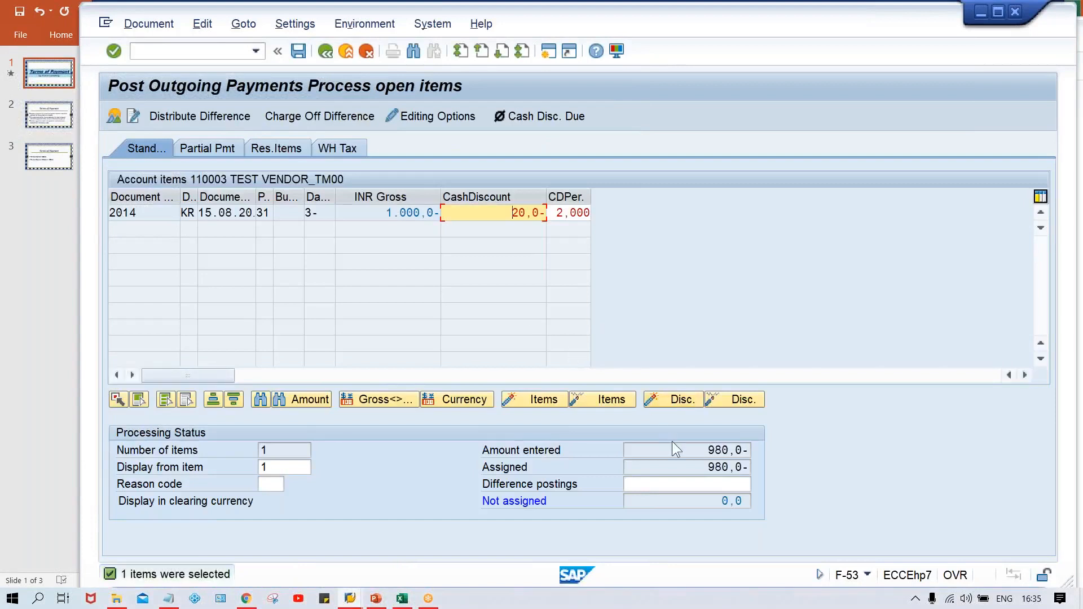
{"action": "left_click", "coordinate": [682, 449]}
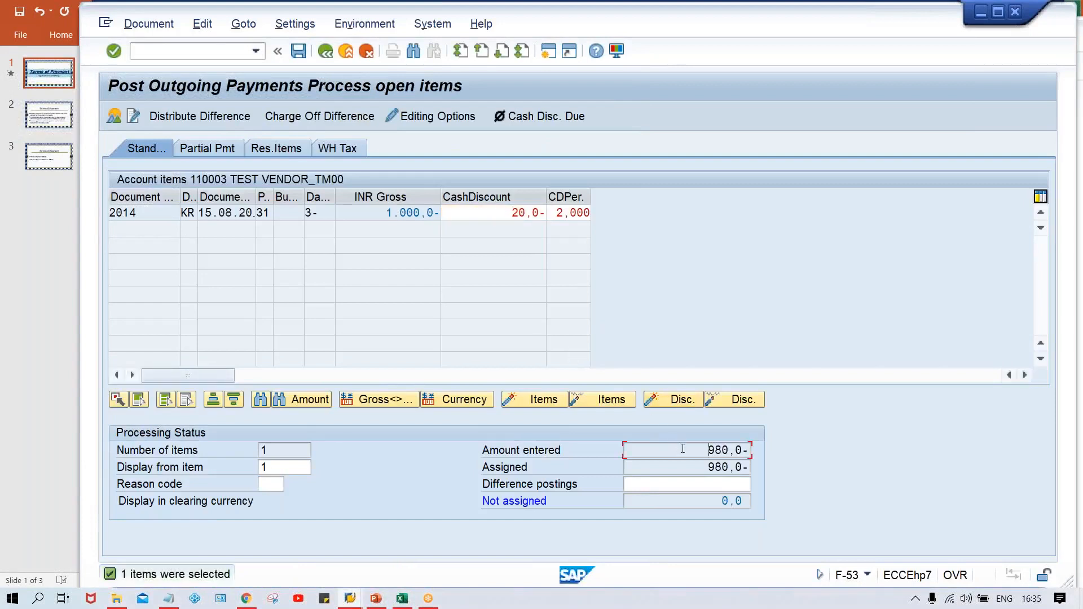
{"action": "left_click", "coordinate": [704, 466]}
{"action": "left_click", "coordinate": [497, 219]}
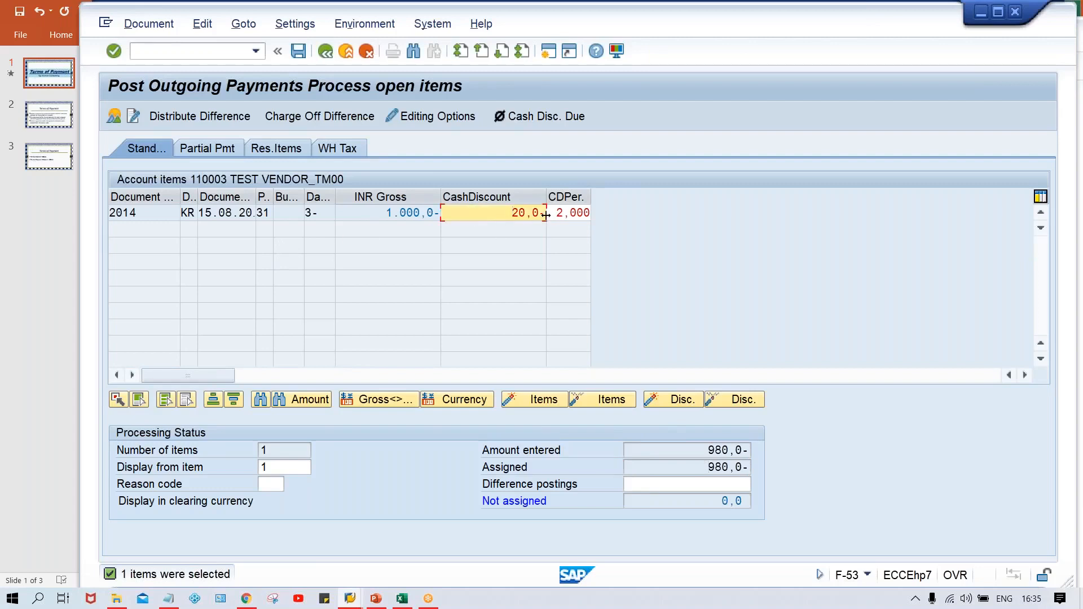
Step: Simulate the payment document and review its discount received line
{"action": "left_click", "coordinate": [144, 31]}
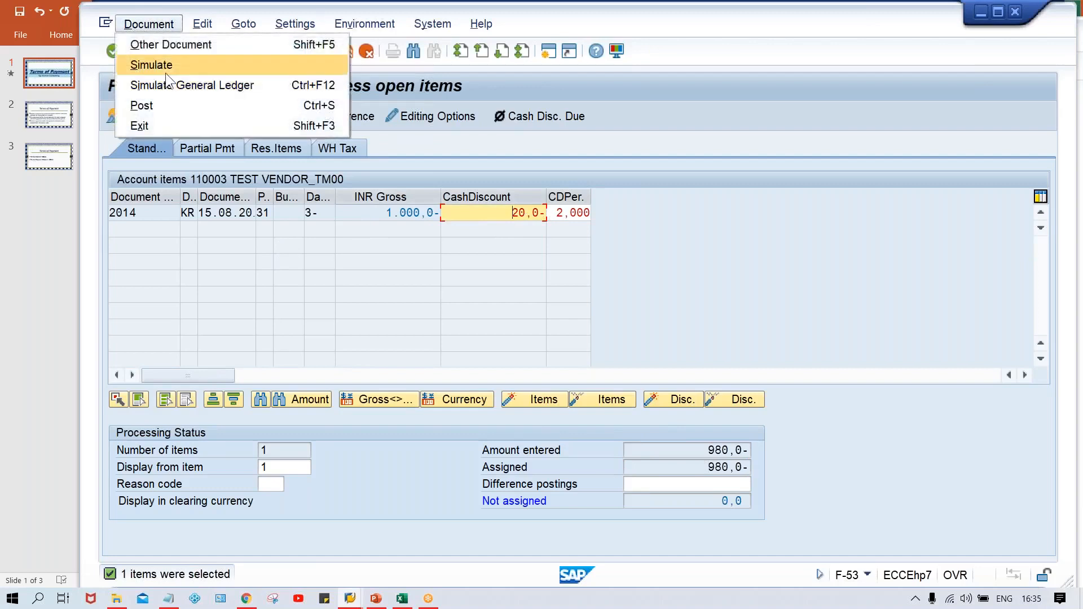
{"action": "left_click", "coordinate": [162, 62]}
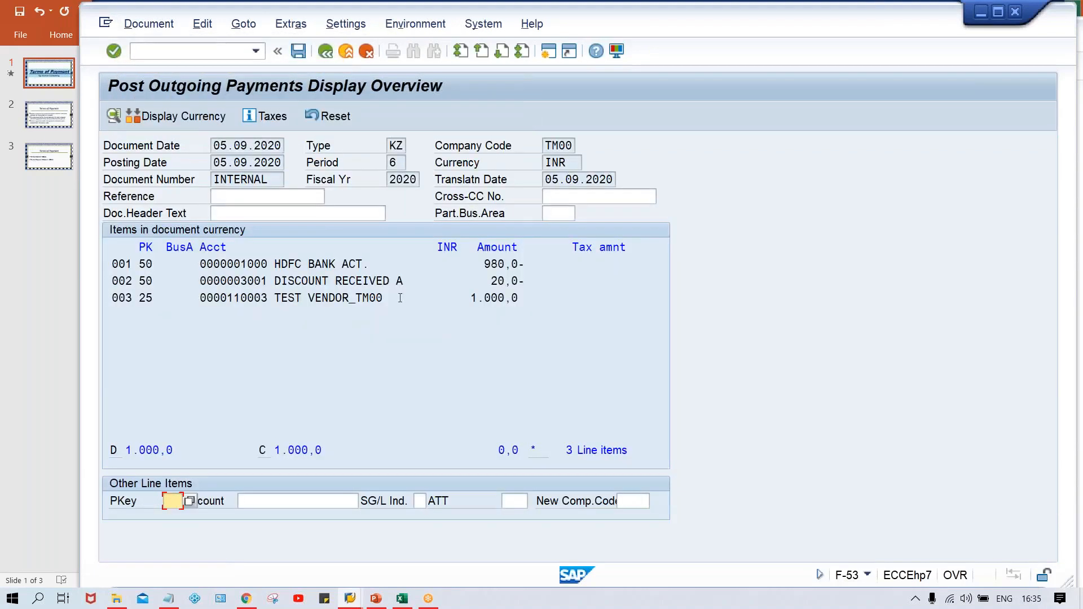
{"action": "left_click", "coordinate": [484, 281]}
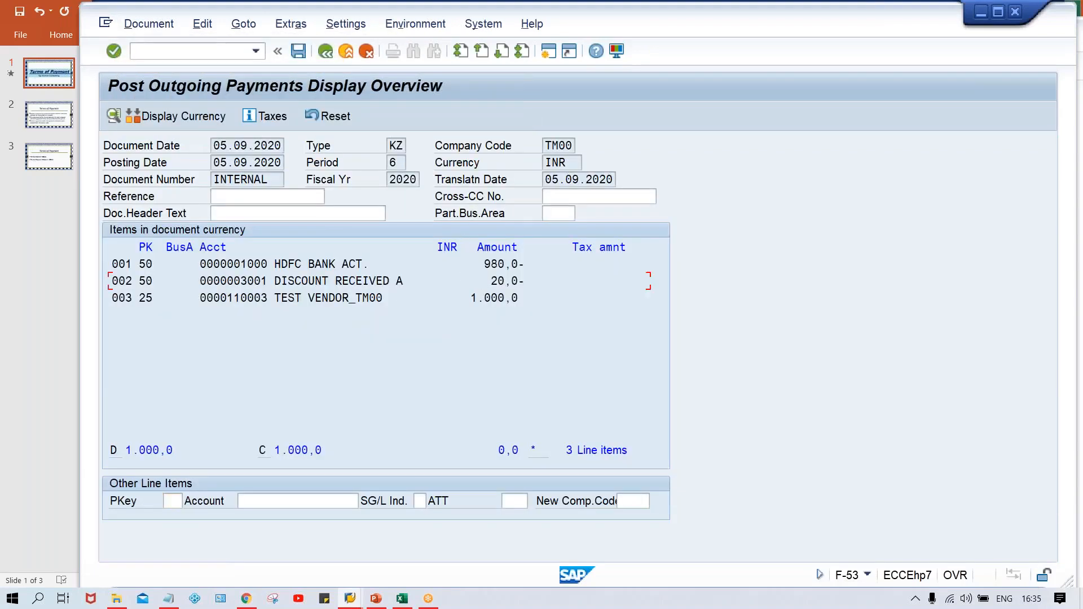
Step: Restart F-53 and copy the date 15.09.2020 from G17 in Excel into the payment's document date and posting date
{"action": "left_click", "coordinate": [205, 52]}
{"action": "type", "text": "/NF-53"}
{"action": "key", "text": "Return"}
{"action": "key", "text": "alt+Tab"}
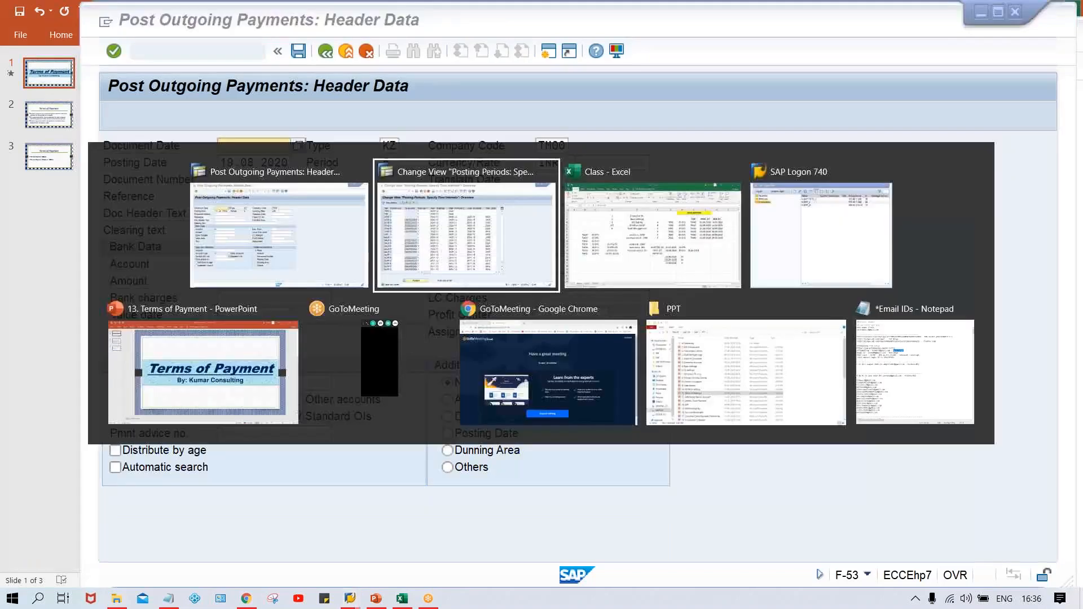
{"action": "key", "text": "alt+Tab"}
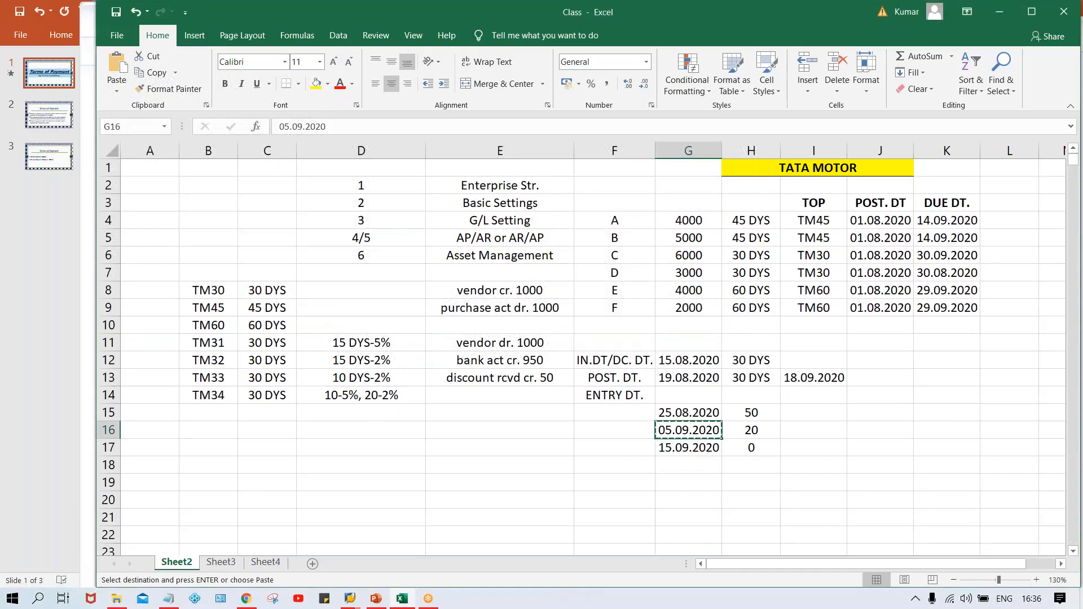
{"action": "left_click", "coordinate": [690, 450]}
{"action": "key", "text": "ctrl+c"}
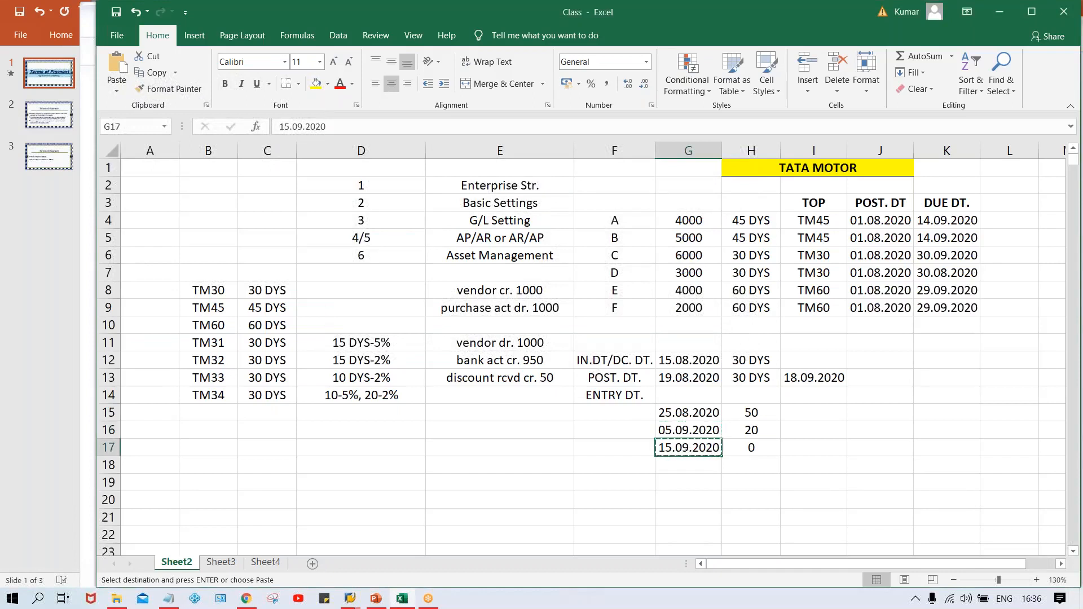
{"action": "key", "text": "alt+Tab"}
{"action": "key", "text": "ctrl+v"}
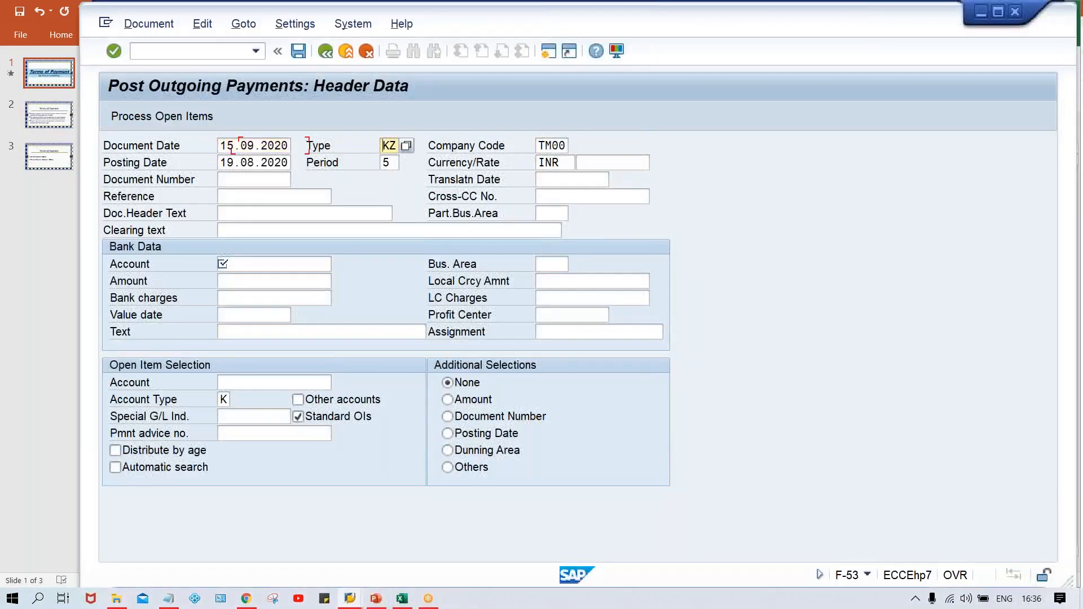
{"action": "key", "text": "Tab"}
{"action": "key", "text": "Tab"}
{"action": "key", "text": "ctrl+v"}
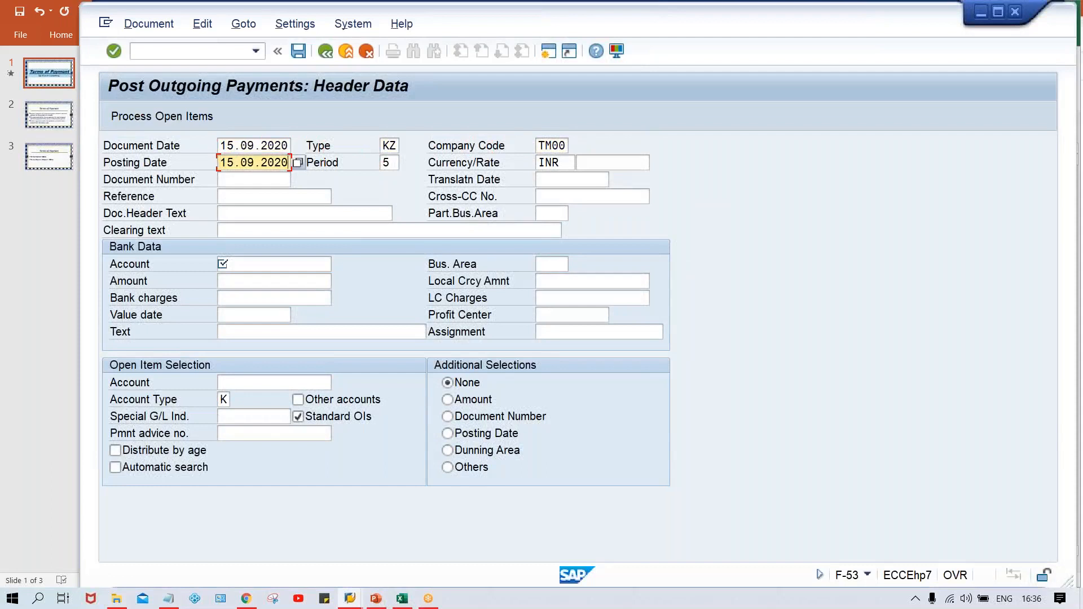
Step: Enter the HDFC bank G/L account with amount 1000, and process the test vendor's open items to check the cash discount
{"action": "left_click", "coordinate": [274, 264]}
{"action": "type", "text": "1000"}
{"action": "key", "text": "Down"}
{"action": "key", "text": "Return"}
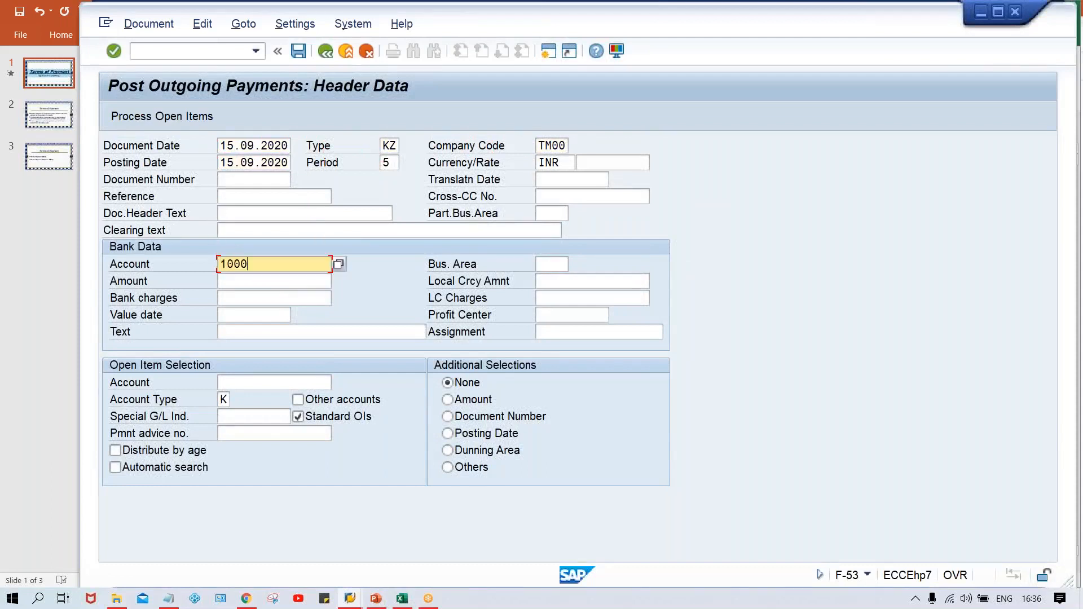
{"action": "key", "text": "Tab"}
{"action": "key", "text": "Down"}
{"action": "type", "text": "1000"}
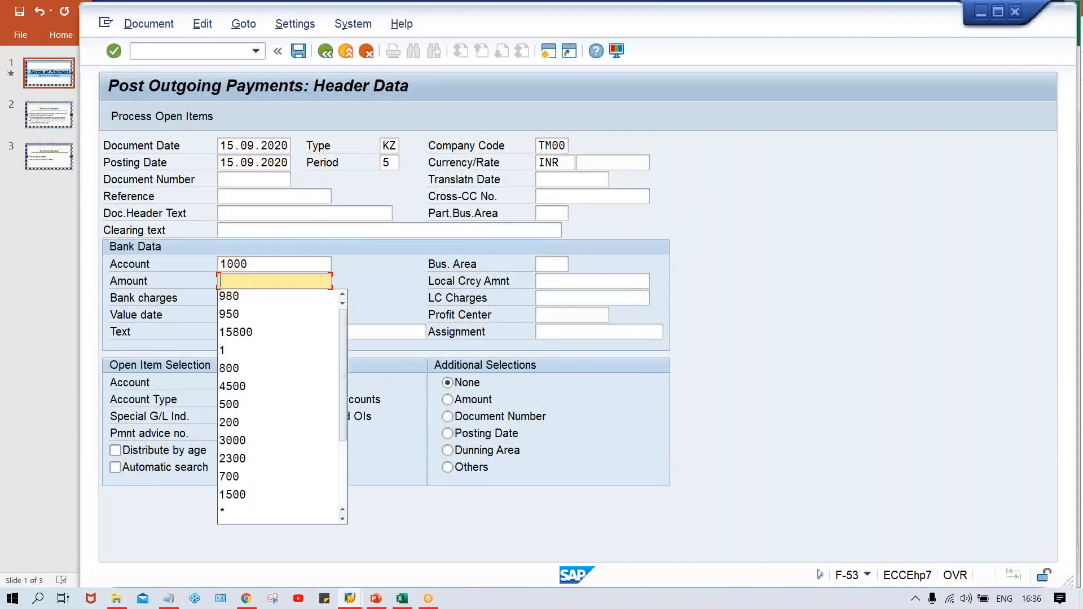
{"action": "left_click", "coordinate": [227, 383]}
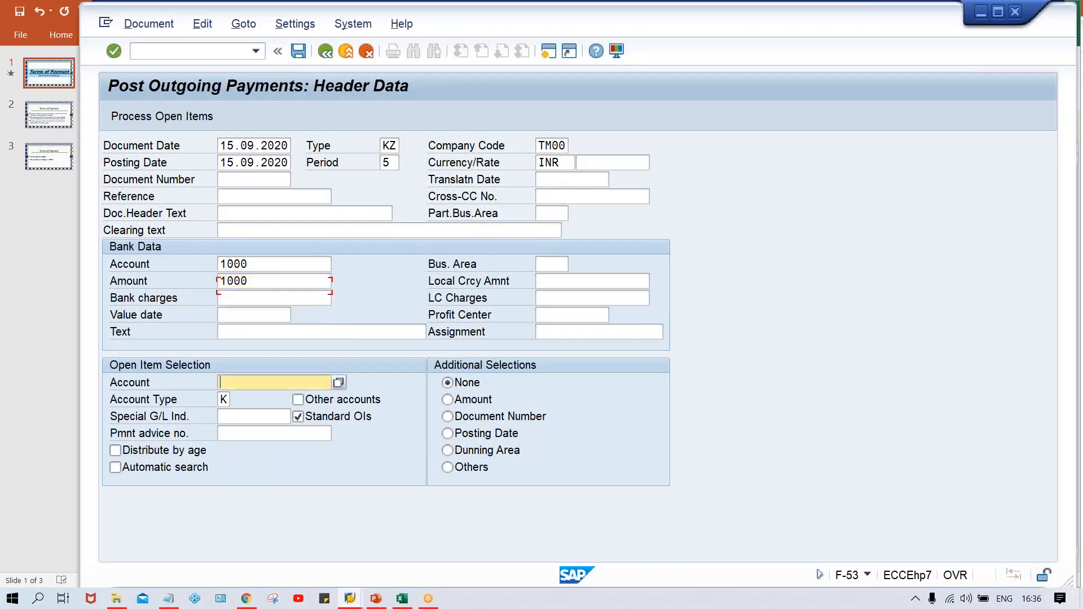
{"action": "key", "text": "Down"}
{"action": "key", "text": "Return"}
{"action": "key", "text": "Return"}
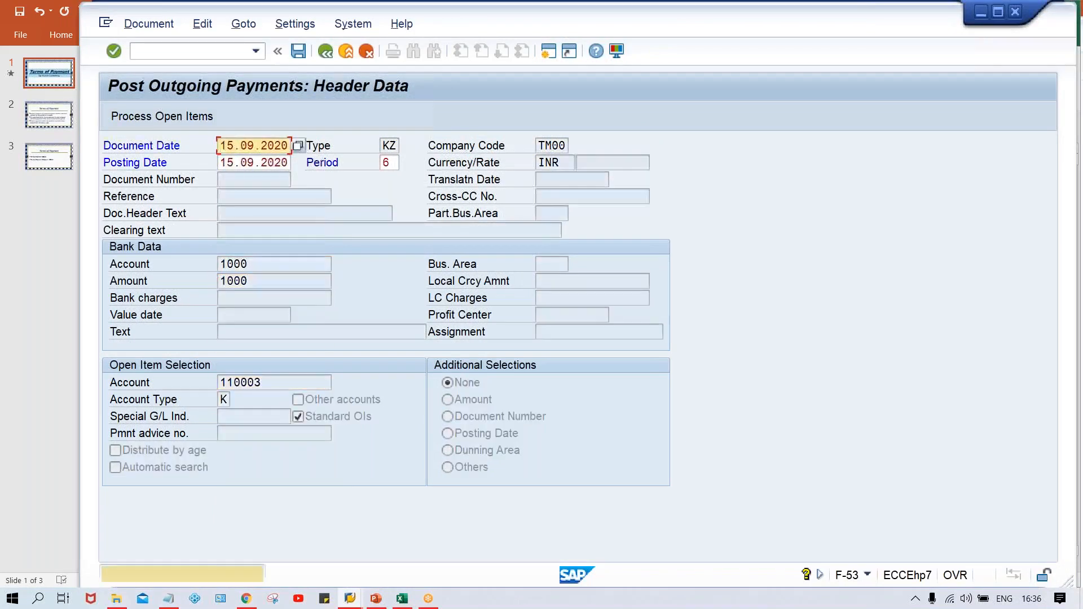
{"action": "key", "text": "Return"}
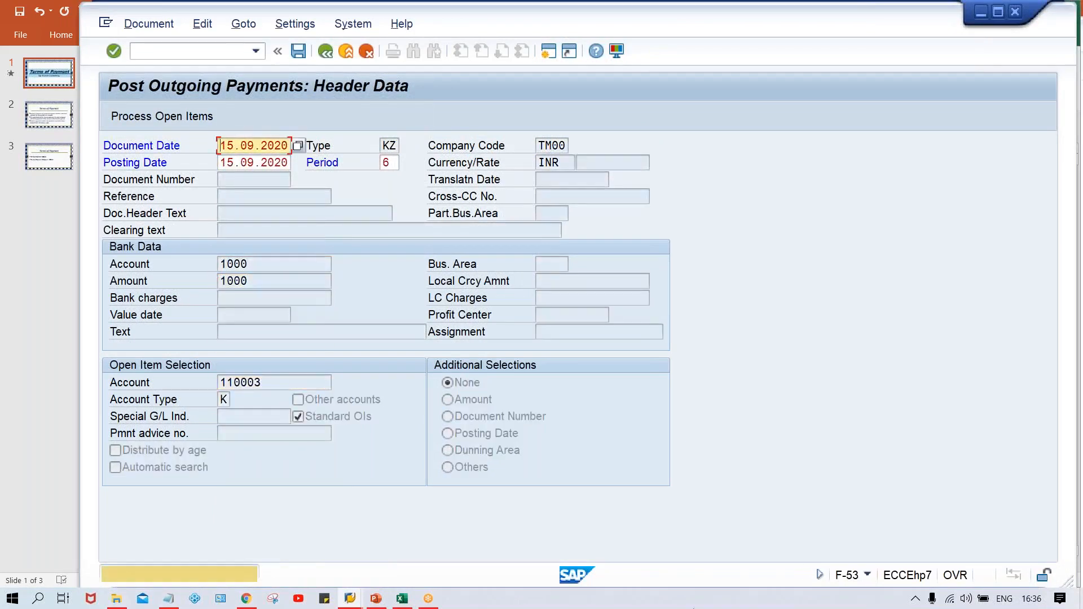
{"action": "key", "text": "Return"}
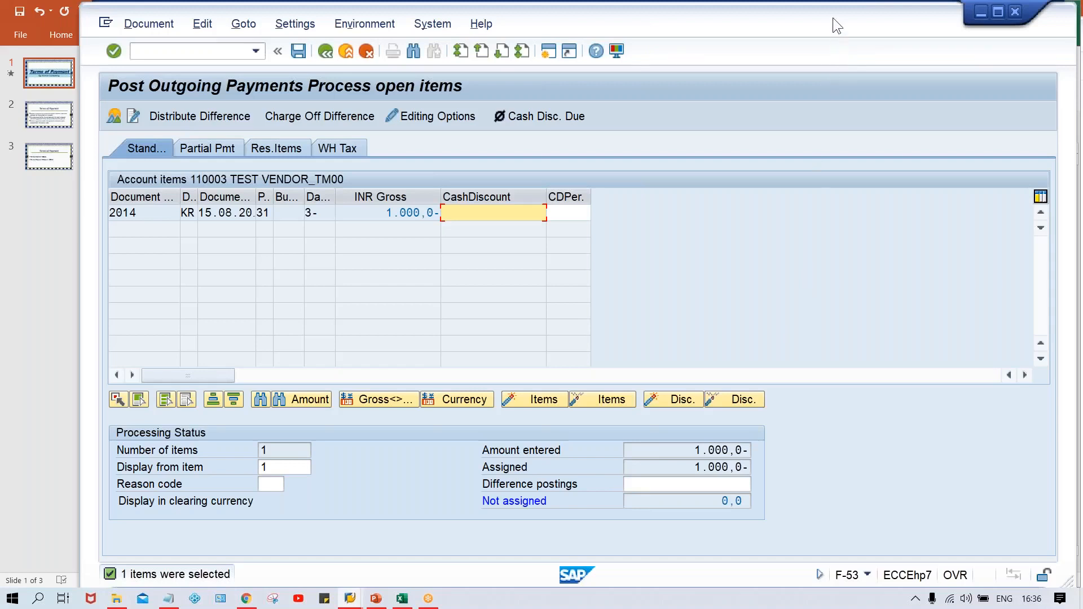
{"action": "key", "text": "alt+Tab"}
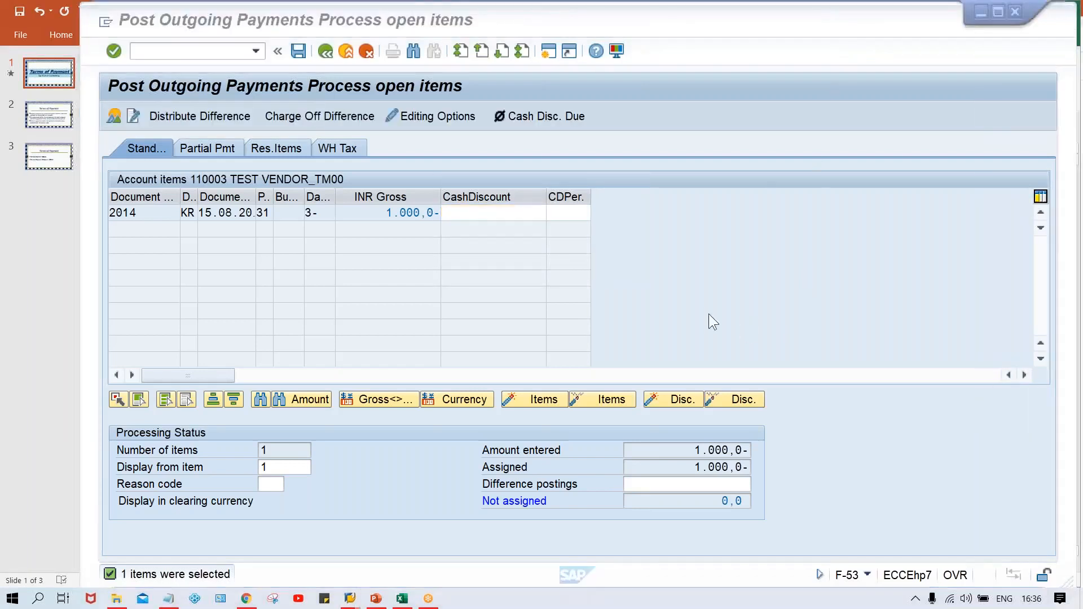
Step: Leave the F-53 payment and open vendor invoice entry with transaction /NFB60
{"action": "key", "text": "alt+Tab"}
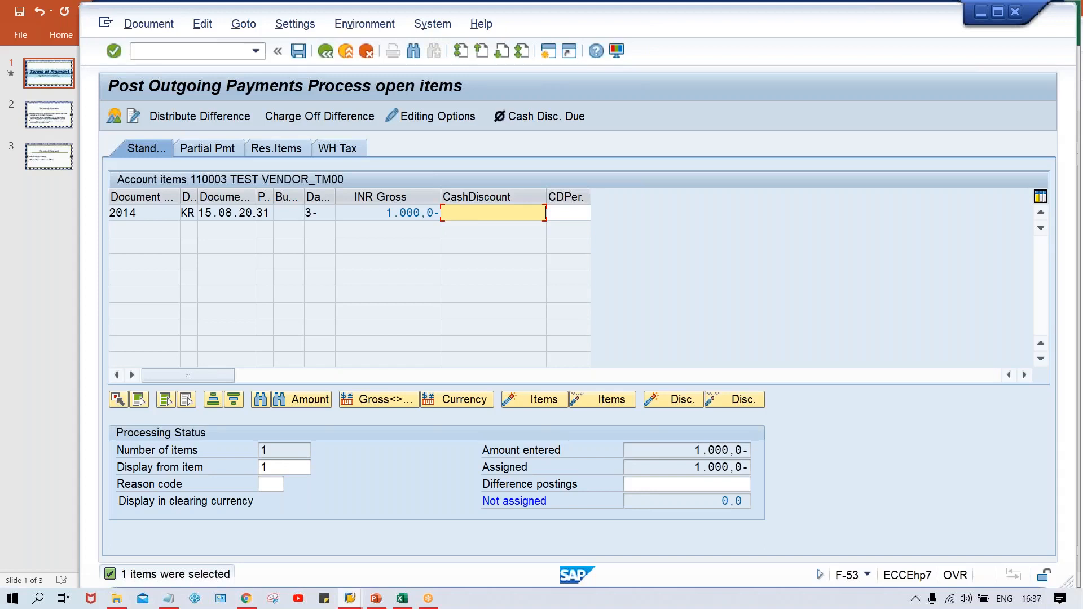
{"action": "left_click", "coordinate": [171, 52]}
{"action": "type", "text": "/NFB60"}
{"action": "key", "text": "Return"}
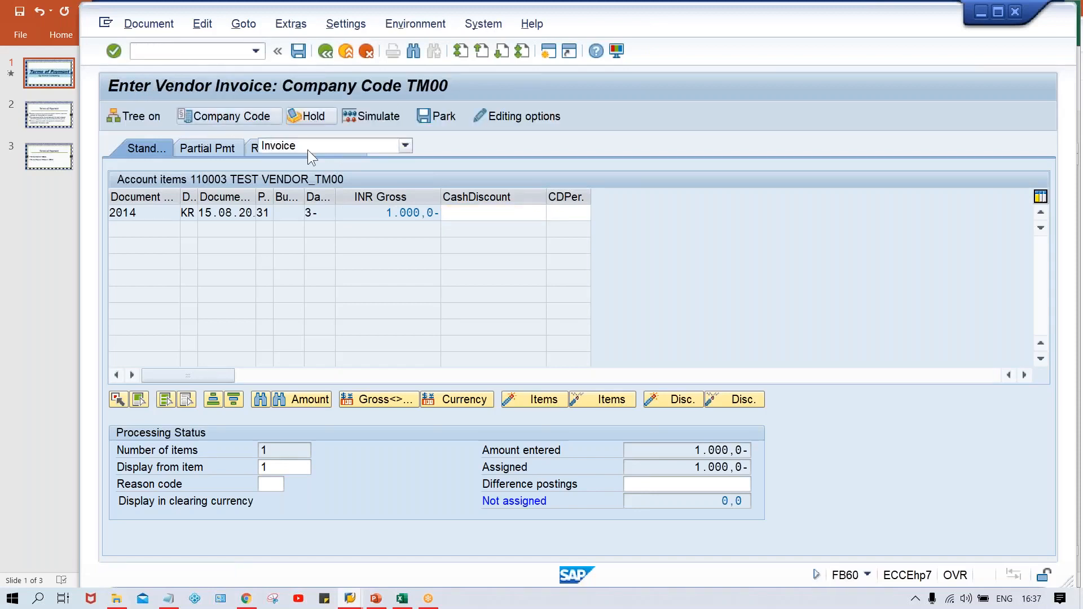
Step: Enter the test vendor and invoice date 15.08.2020 in the invoice's basic data
{"action": "key", "text": "BackSpace"}
{"action": "key", "text": "Down"}
{"action": "key", "text": "Return"}
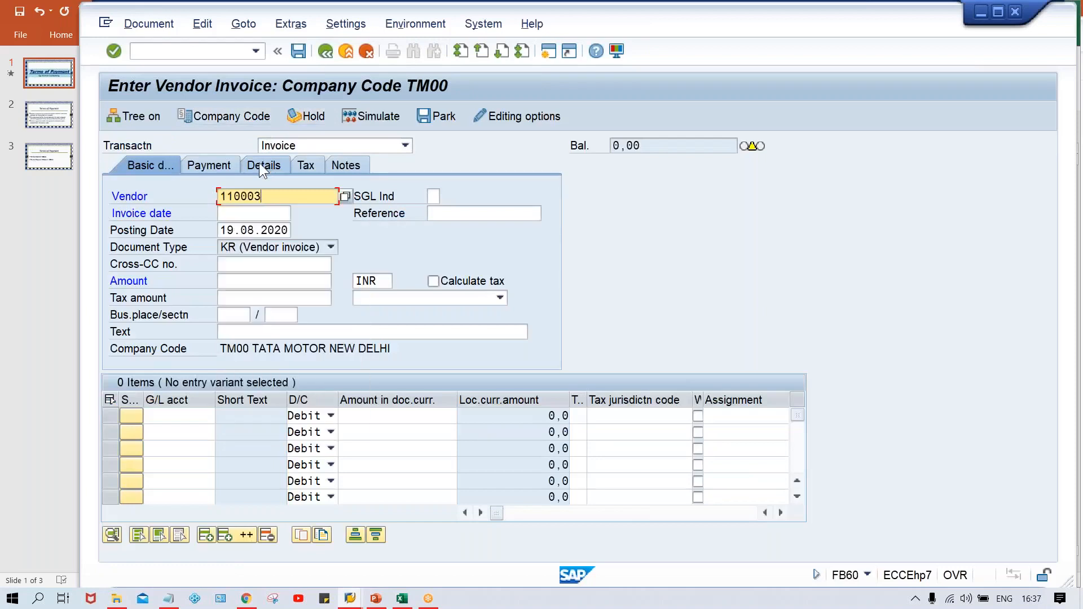
{"action": "key", "text": "Tab"}
{"action": "key", "text": "Tab"}
{"action": "key", "text": "Down"}
{"action": "key", "text": "Return"}
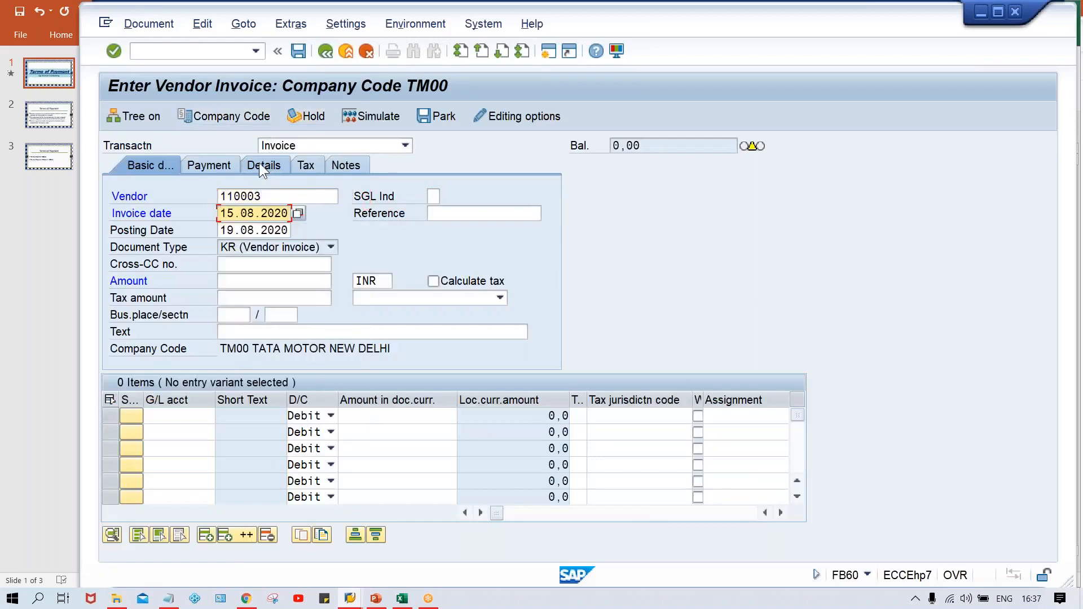
Step: Change the payment terms in the invoice's payment data to TM30
{"action": "left_click", "coordinate": [214, 167]}
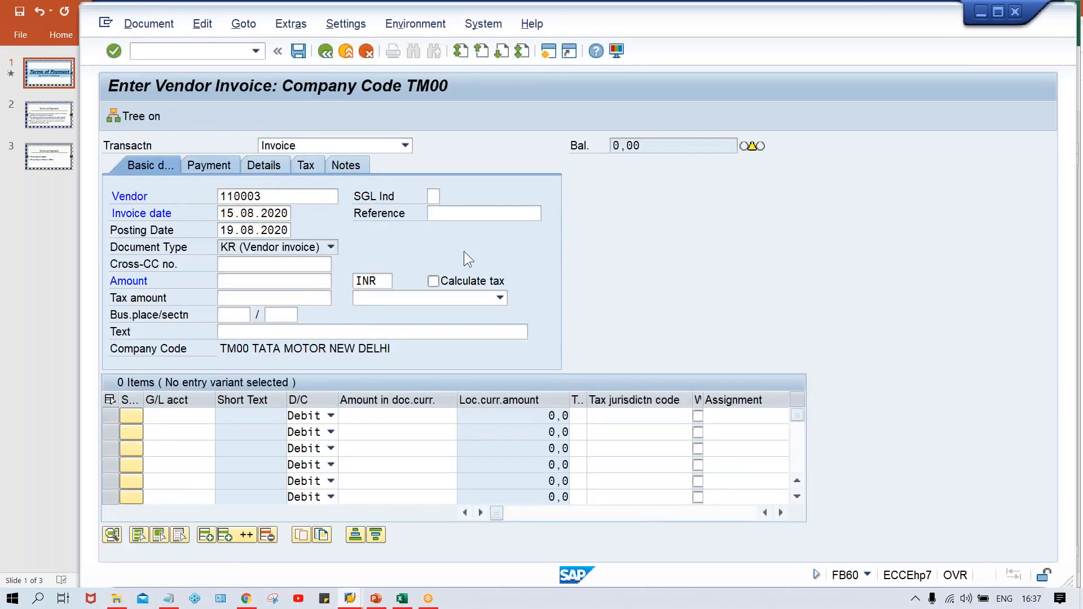
{"action": "left_click", "coordinate": [427, 196]}
{"action": "type", "text": "0"}
{"action": "key", "text": "Return"}
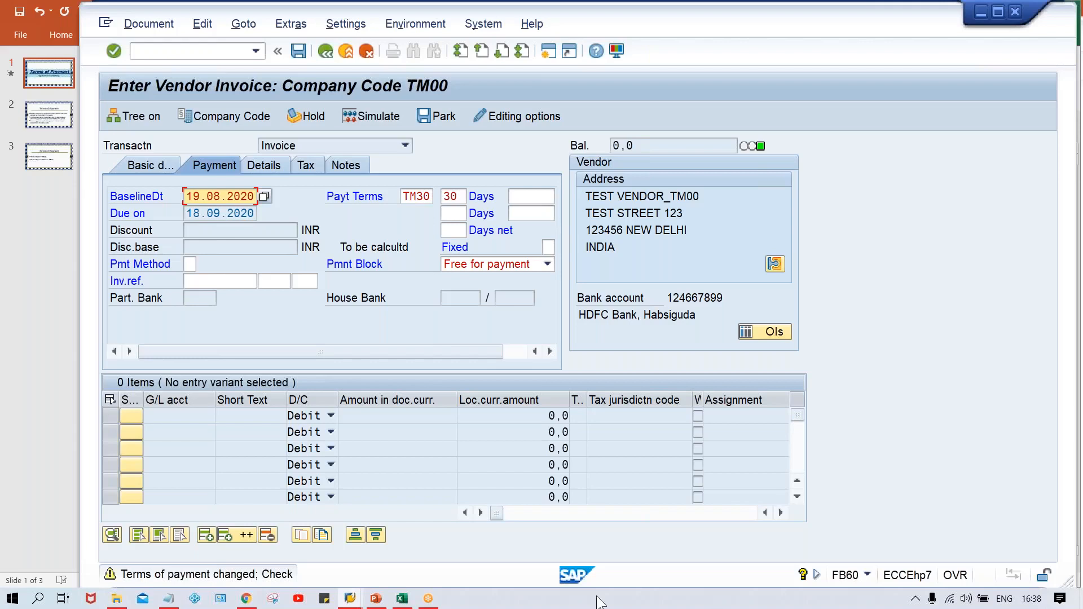
Step: Switch to the Excel class workbook and enter the company heading XYZ LTD. in cell D17
{"action": "left_click", "coordinate": [401, 599]}
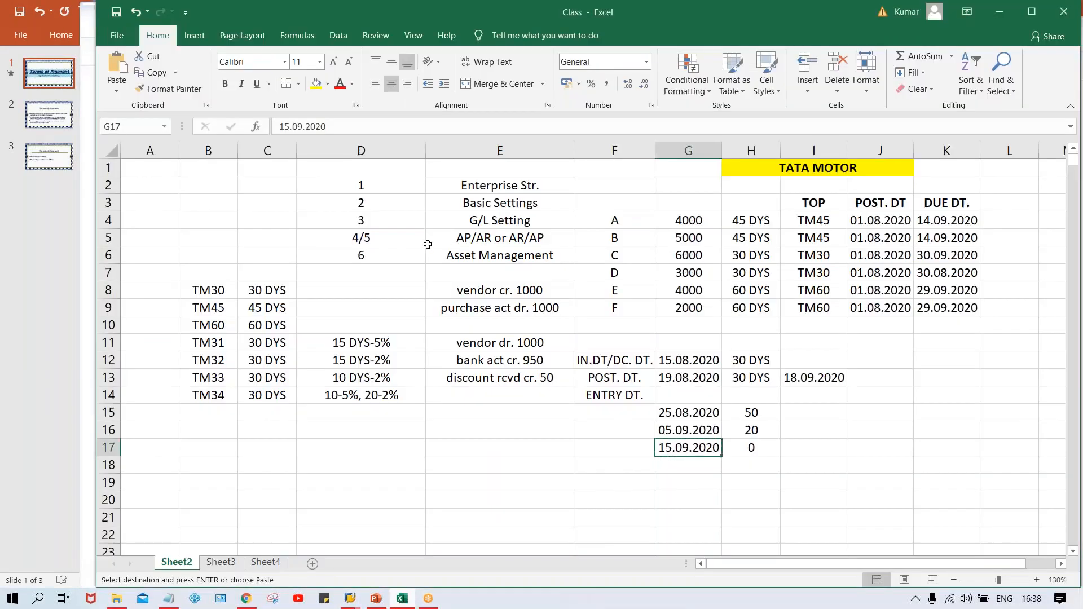
{"action": "left_click", "coordinate": [334, 444]}
{"action": "type", "text": "XYZ LTD."}
{"action": "key", "text": "Return"}
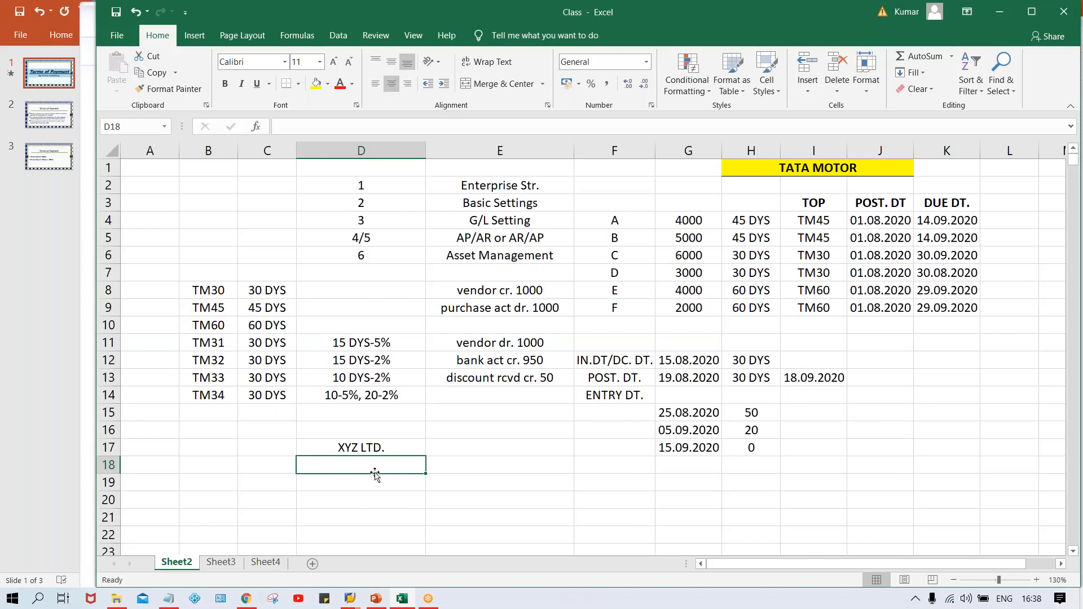
Step: List A with 30 DYS in C18:D18 and B with 60 DYS in C19:D19 under the XYZ LTD. heading
{"action": "left_click", "coordinate": [275, 468]}
{"action": "type", "text": "A"}
{"action": "key", "text": "Tab"}
{"action": "type", "text": "3"}
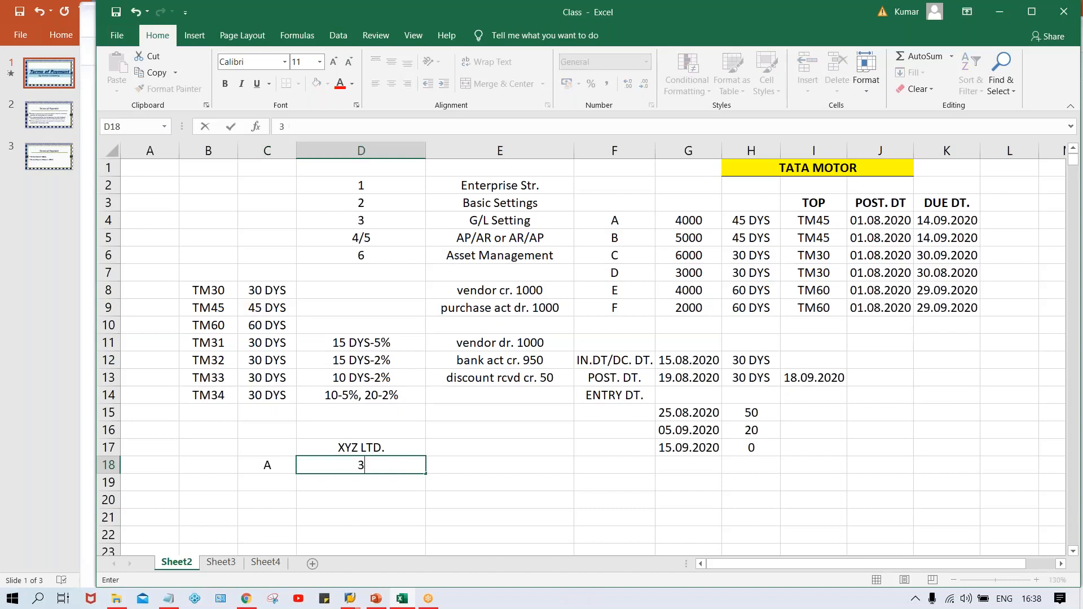
{"action": "type", "text": "0 DYS"}
{"action": "key", "text": "Return"}
{"action": "type", "text": "B"}
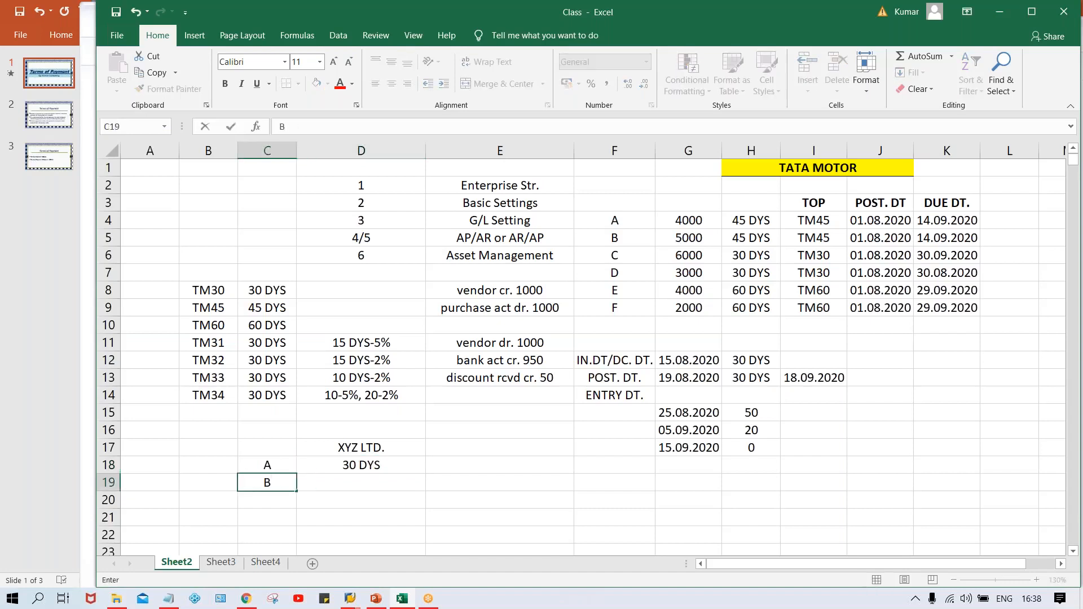
{"action": "key", "text": "Tab"}
{"action": "type", "text": "60"}
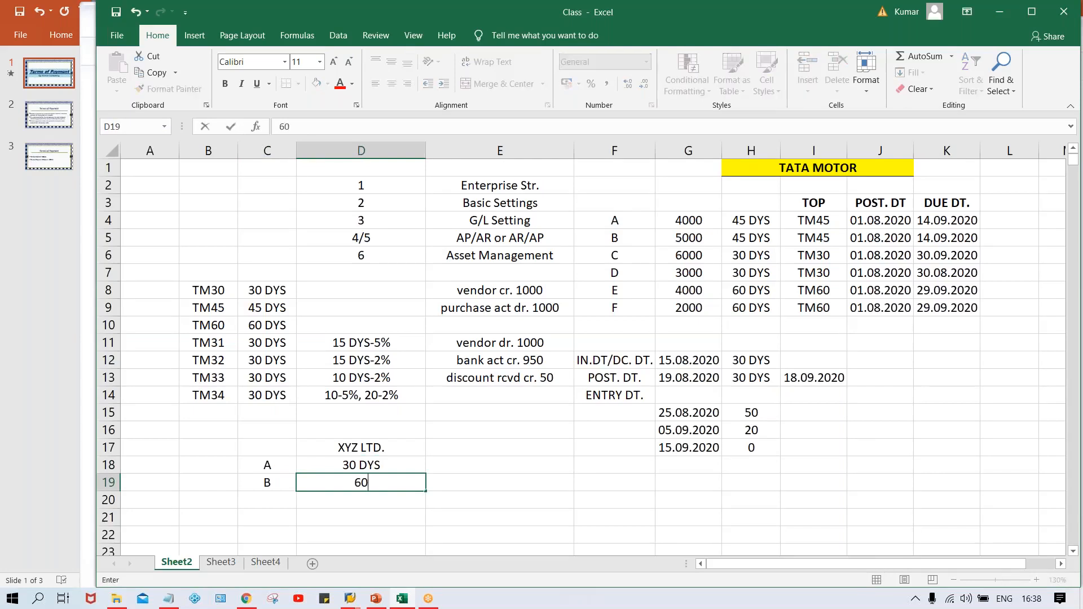
{"action": "type", "text": " DYS"}
{"action": "key", "text": "Return"}
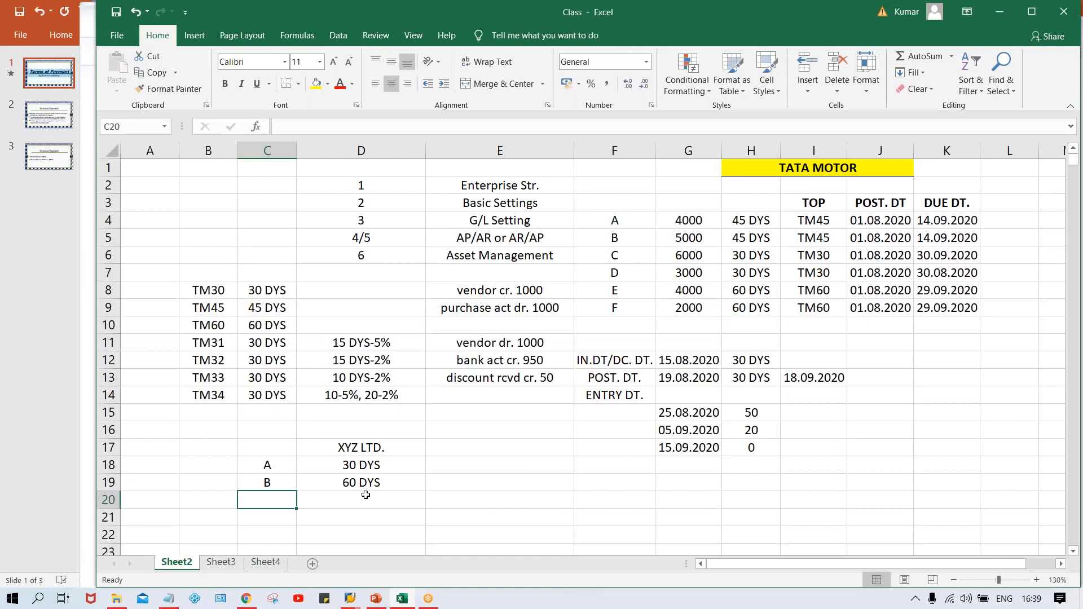
Step: Enter 80% in cell E18 beside the 30 DYS entry for A
{"action": "left_click", "coordinate": [397, 467]}
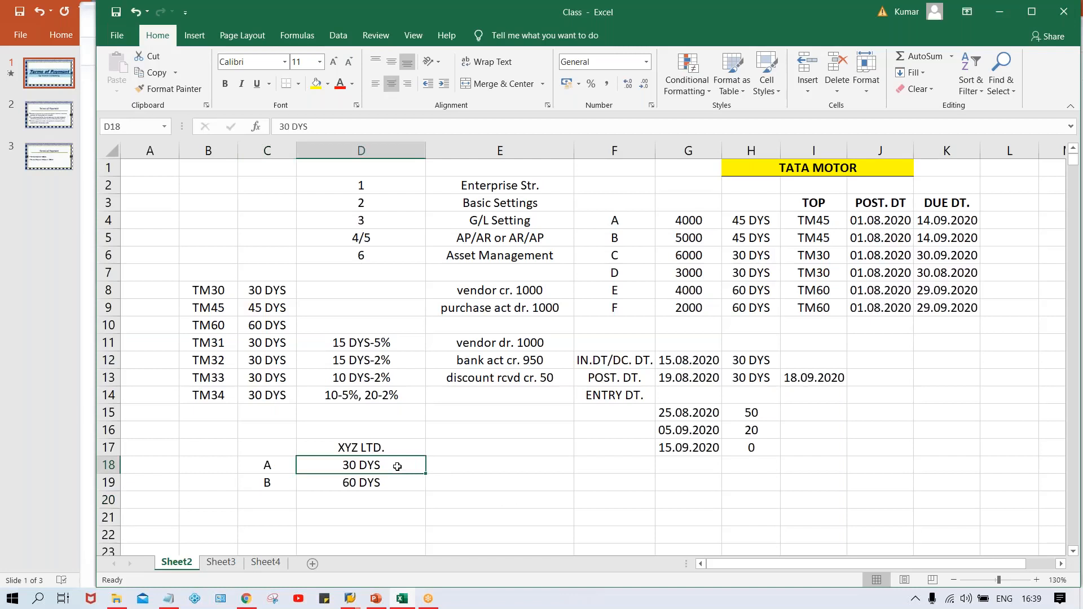
{"action": "left_click", "coordinate": [486, 463]}
{"action": "type", "text": "80"}
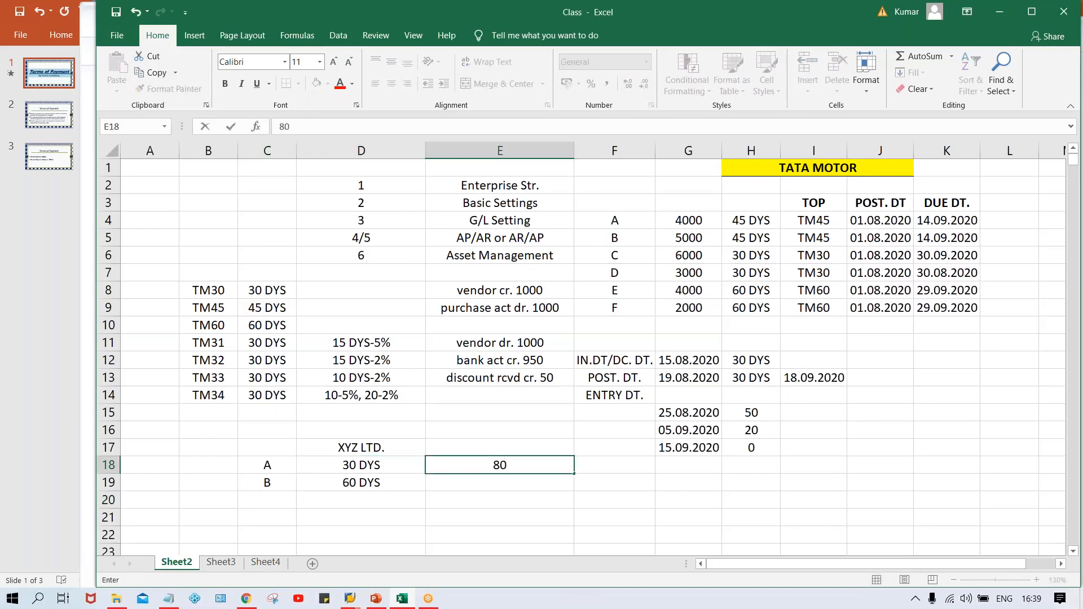
{"action": "type", "text": "%"}
{"action": "left_click", "coordinate": [256, 464]}
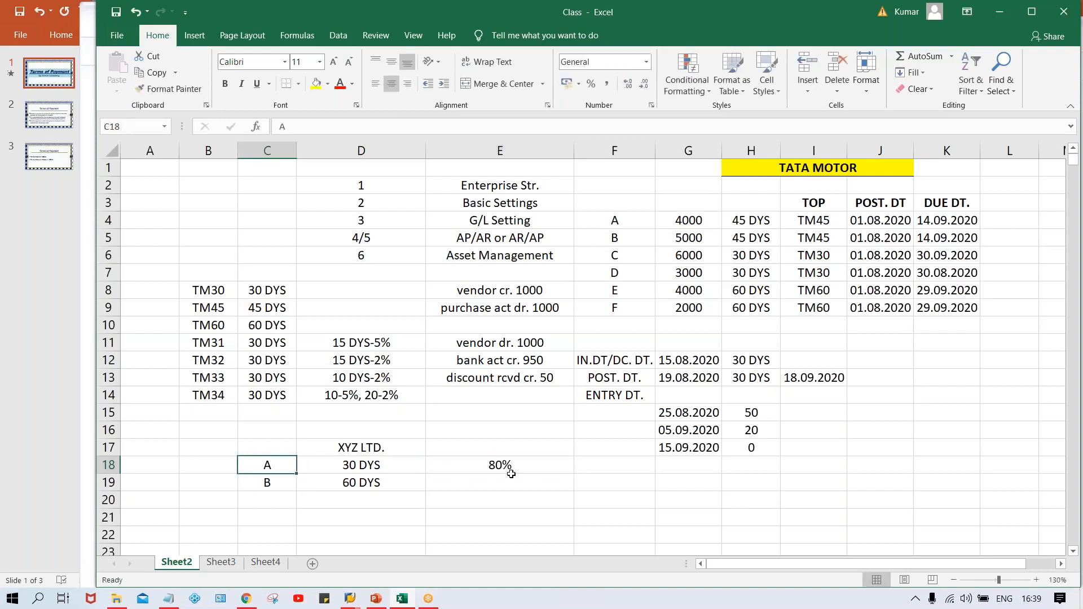
{"action": "left_click", "coordinate": [364, 468]}
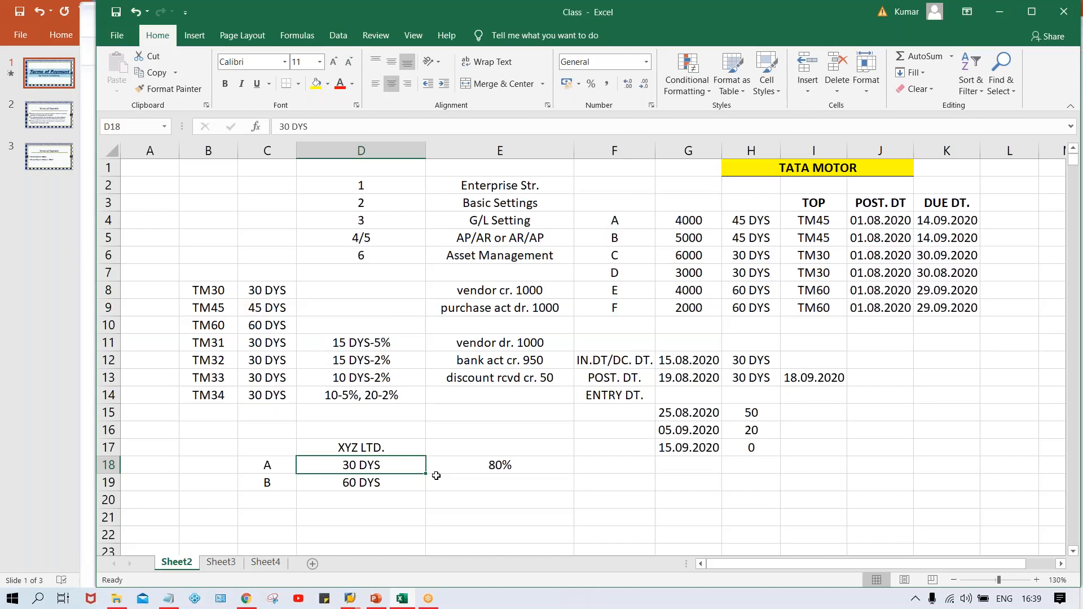
Step: Switch back to the FB60 vendor invoice in SAP and select its payment terms value
{"action": "key", "text": "alt+Tab"}
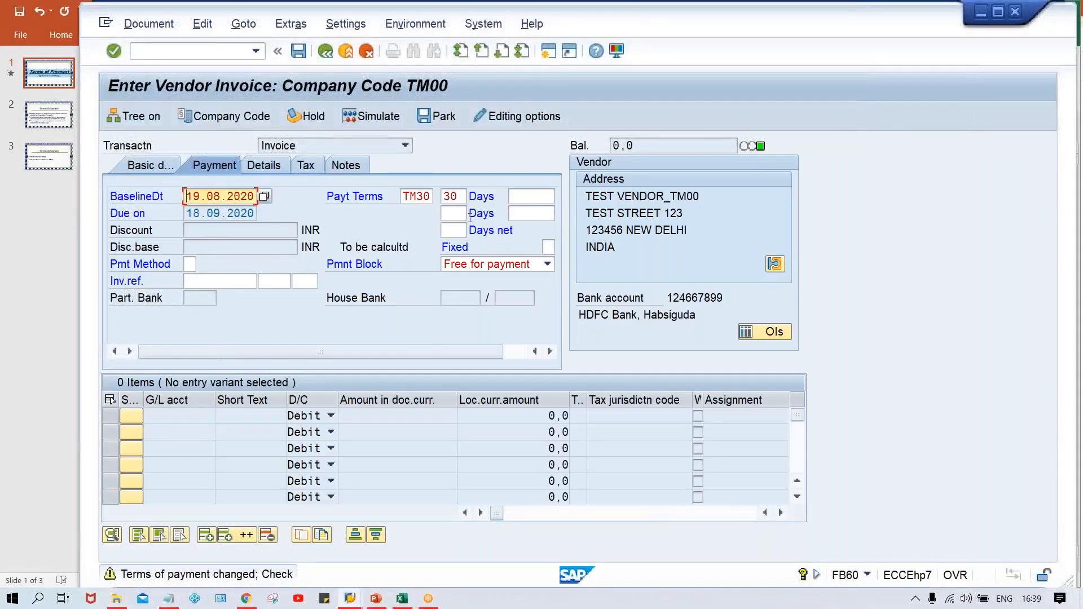
{"action": "left_click", "coordinate": [415, 198]}
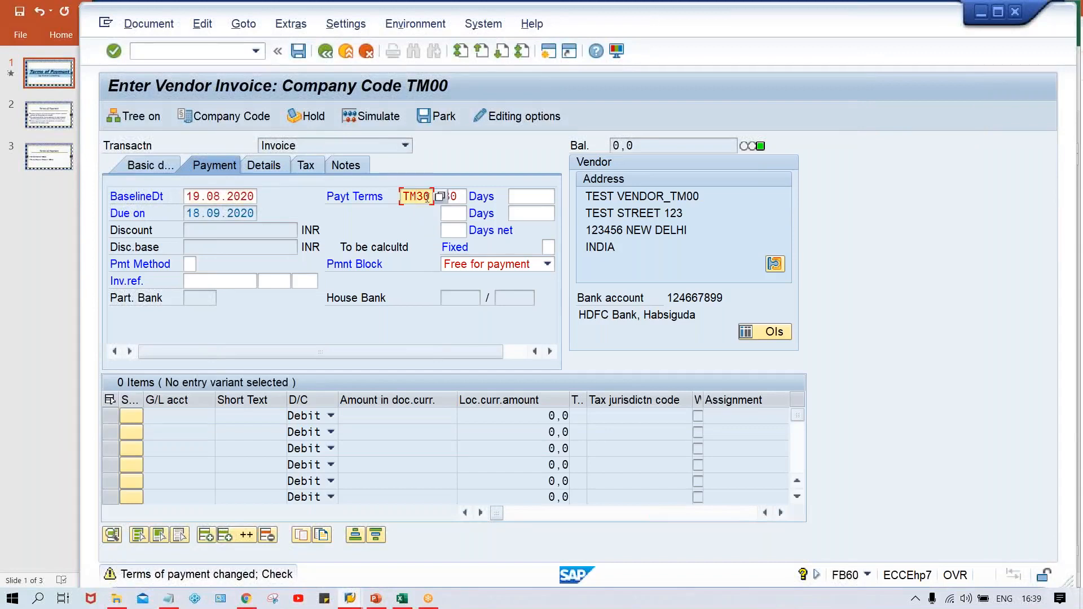